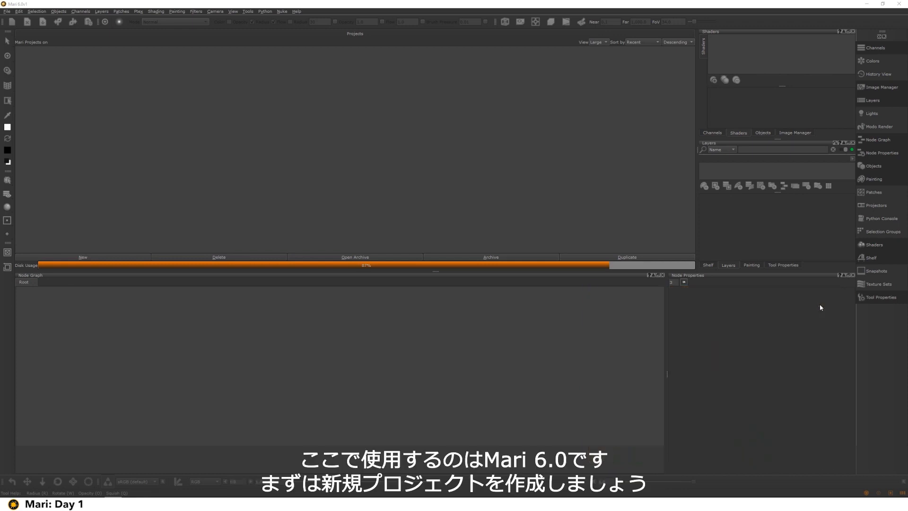
# - Start a new project, load MariRobot_Merged_v001.fbx as its geometry and limit the frame range to a single frame
pyautogui.click(7, 13)
pyautogui.click(82, 189)
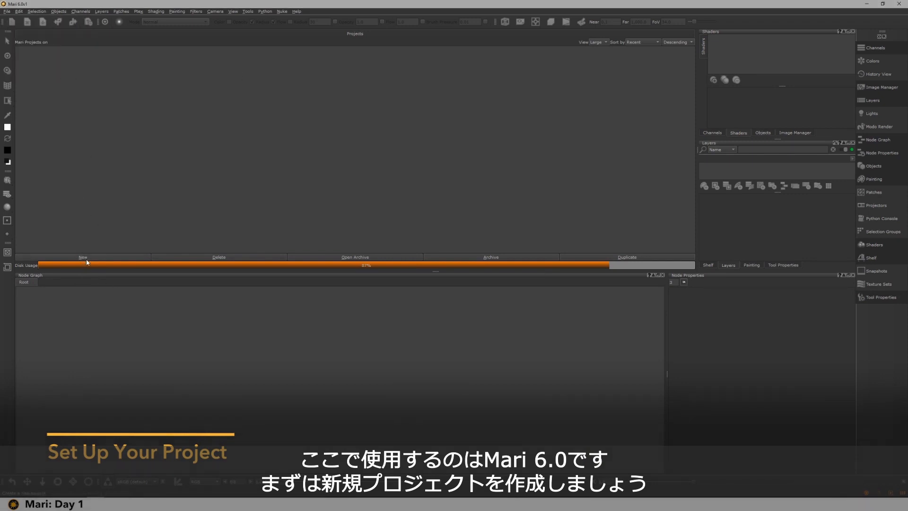
pyautogui.click(83, 258)
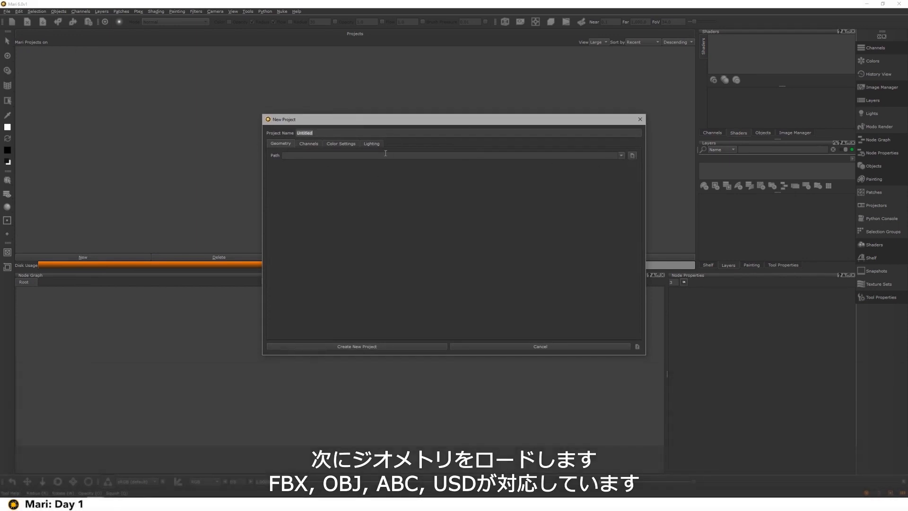
pyautogui.click(632, 155)
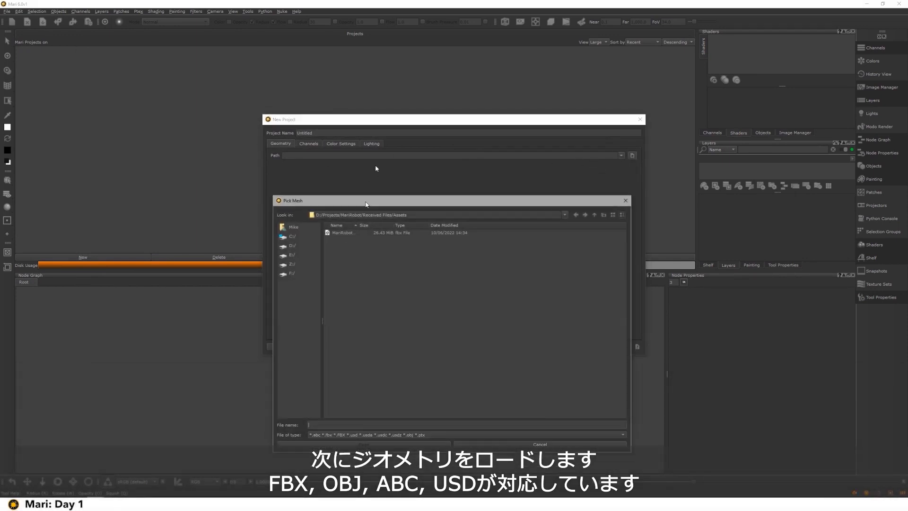
pyautogui.moveTo(367, 205); pyautogui.dragTo(383, 157)
pyautogui.click(359, 185)
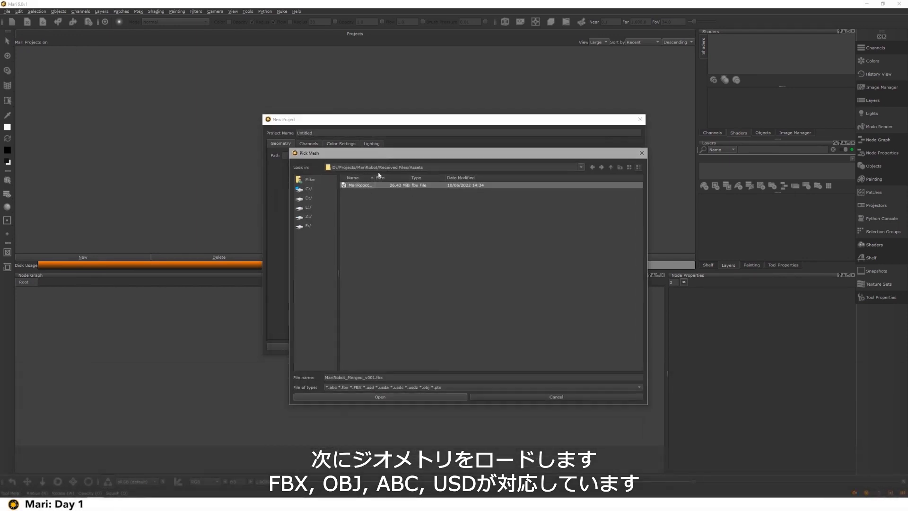
pyautogui.click(369, 398)
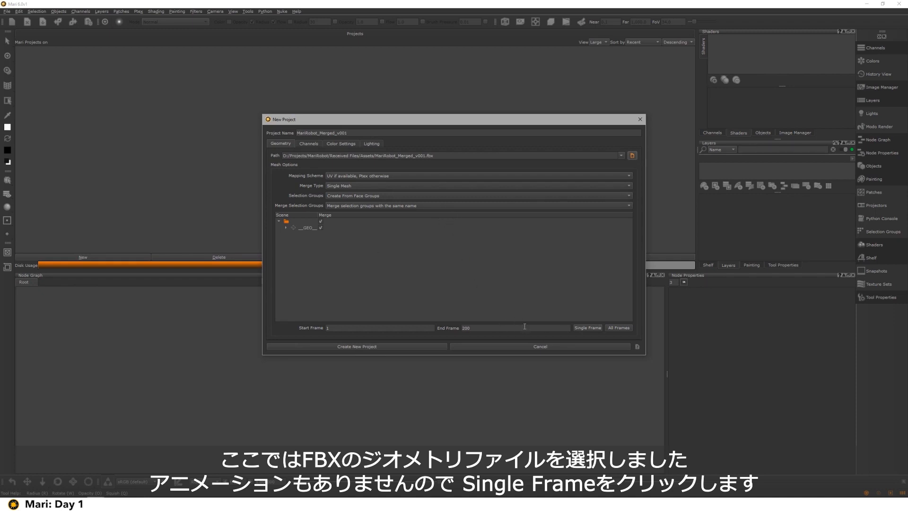
pyautogui.click(592, 328)
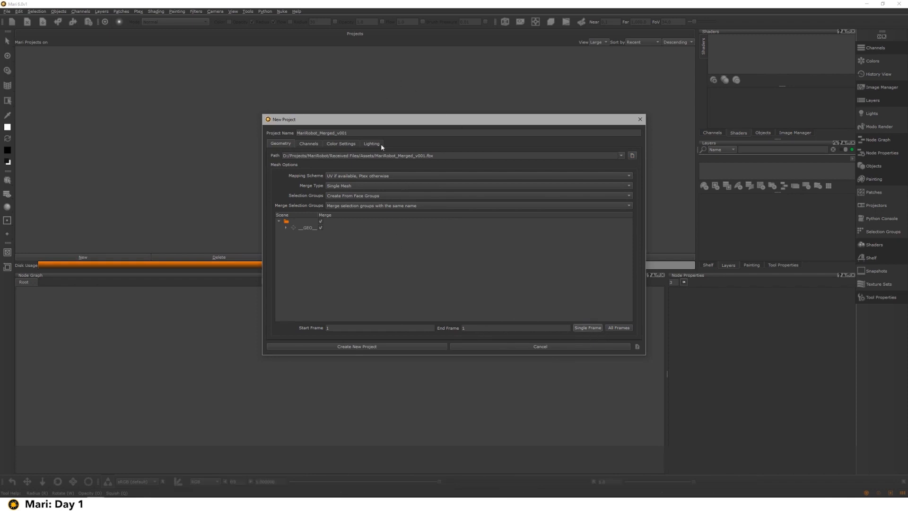
# - Turn off creation of the preset Base Color, Specular, Roughness and Bump channels for the new project
pyautogui.click(310, 144)
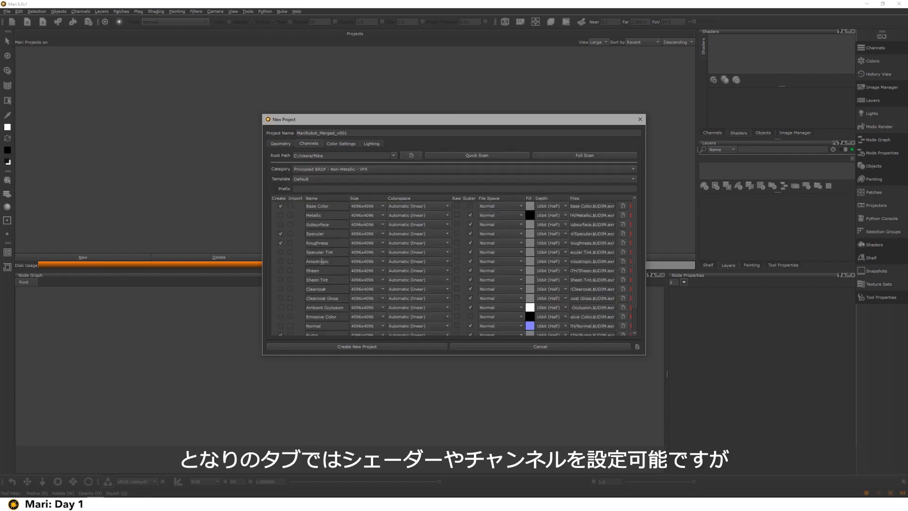
pyautogui.click(281, 206)
pyautogui.click(281, 234)
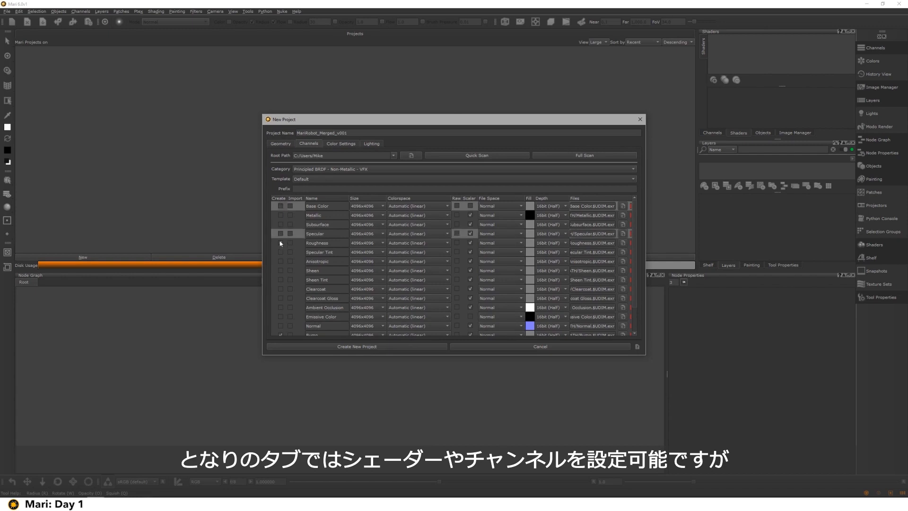
pyautogui.click(281, 243)
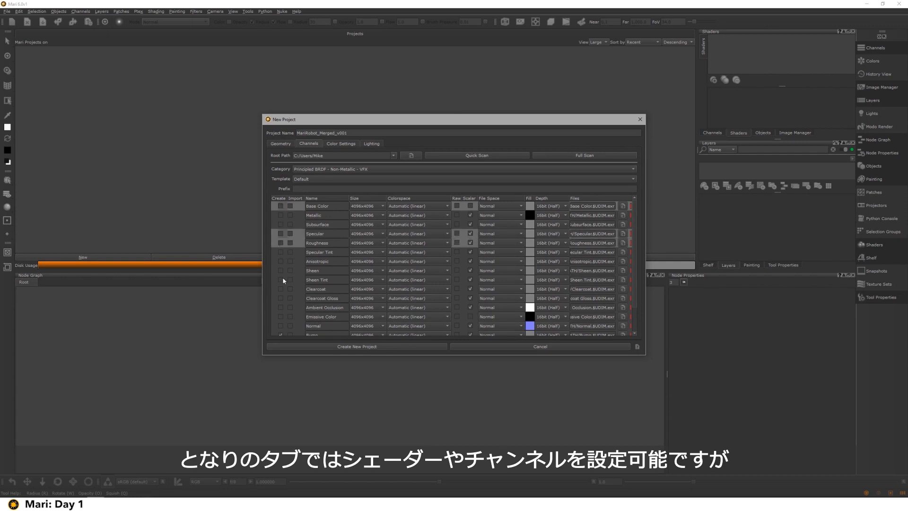
pyautogui.click(280, 333)
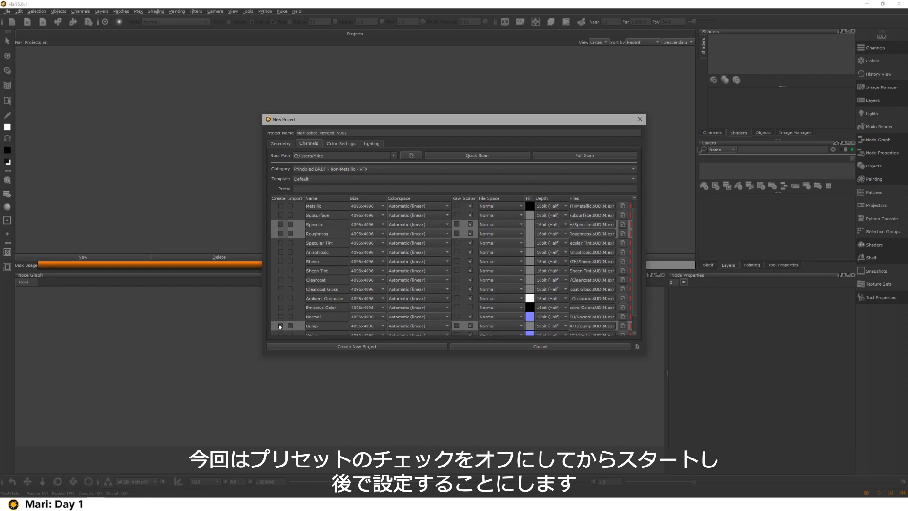
pyautogui.scroll(1, 277, 239)
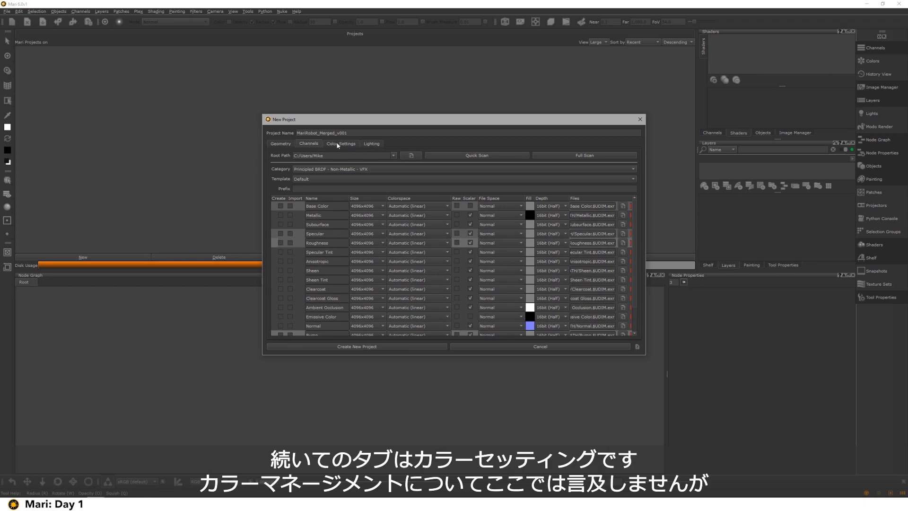
# - Review the project's OCIO configuration presets and lighting settings, and create the project with the default options
pyautogui.click(340, 144)
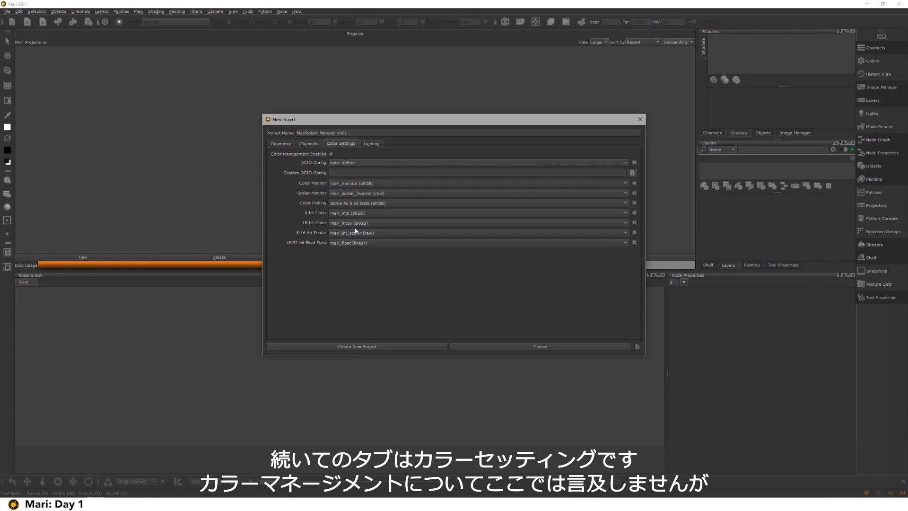
pyautogui.click(345, 164)
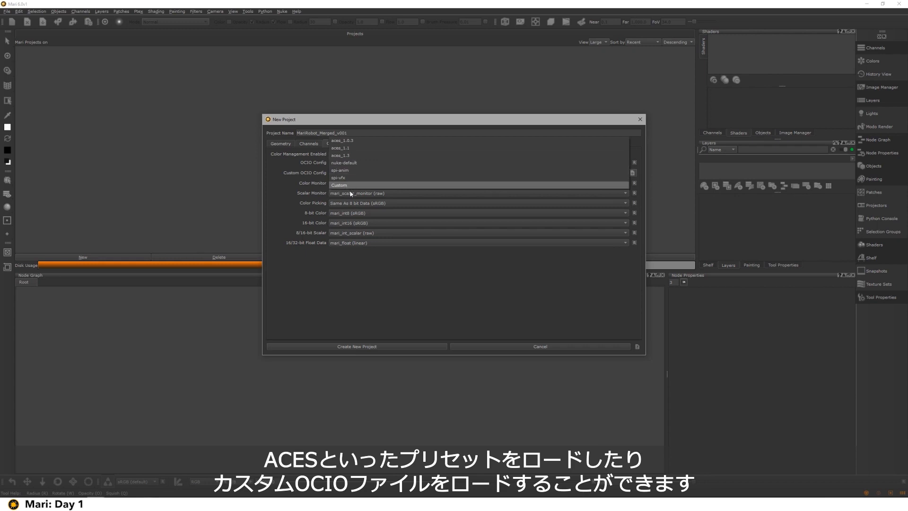
pyautogui.click(357, 272)
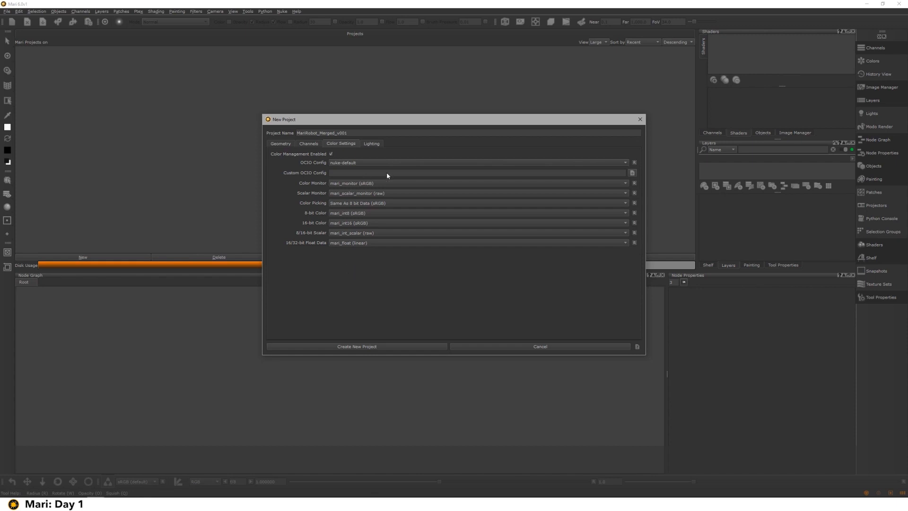
pyautogui.click(371, 143)
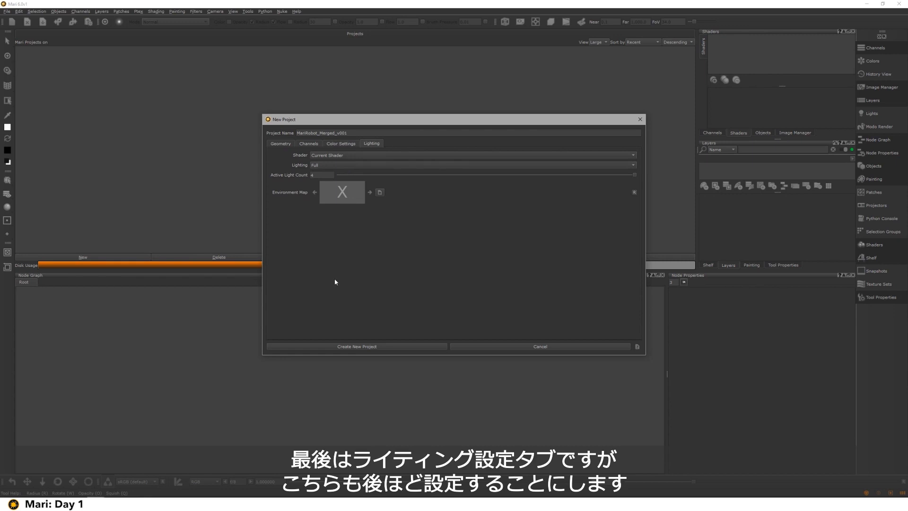
pyautogui.click(336, 345)
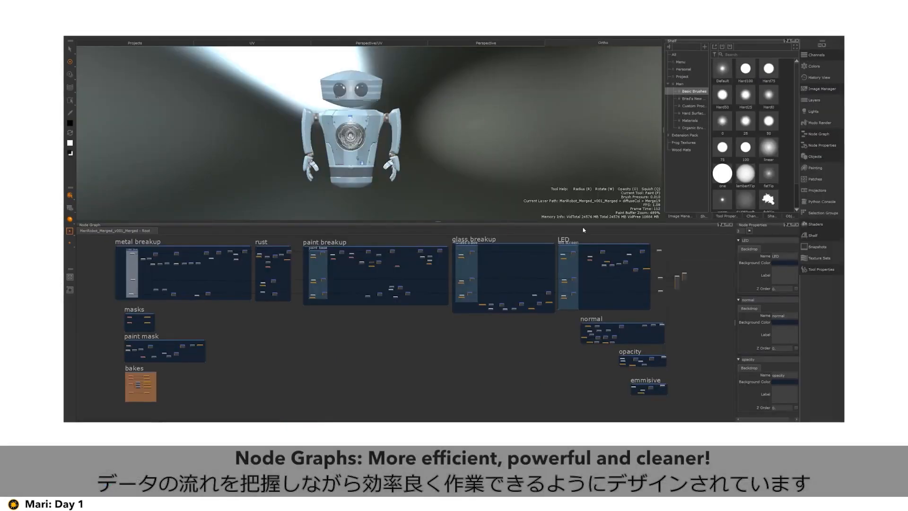
pyautogui.moveTo(440, 326); pyautogui.dragTo(420, 332, button='middle')
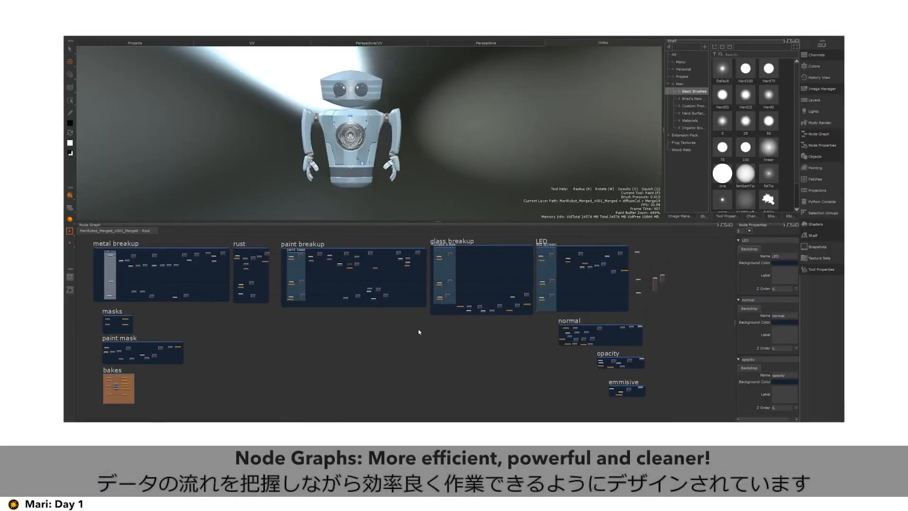
pyautogui.scroll(-3, 407, 327)
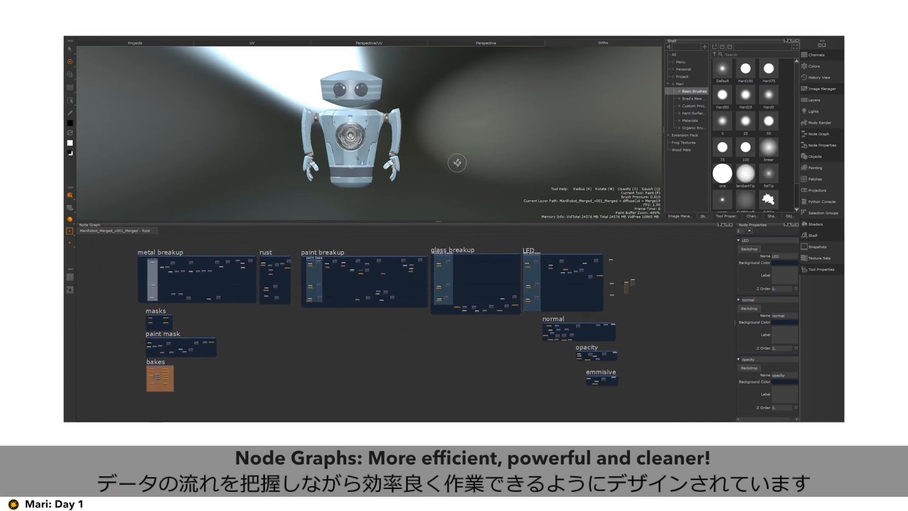
pyautogui.moveTo(457, 163)
pyautogui.keyDown('alt'); pyautogui.mouseDown()
pyautogui.moveTo(547, 158)
pyautogui.moveTo(314, 158)
pyautogui.moveTo(461, 163)
pyautogui.mouseUp(); pyautogui.keyUp('alt')
pyautogui.moveTo(277, 341)
pyautogui.mouseDown(button='middle')
pyautogui.moveTo(261, 335)
pyautogui.moveTo(291, 351)
pyautogui.mouseUp(button='middle')
pyautogui.scroll(1, 267, 336)
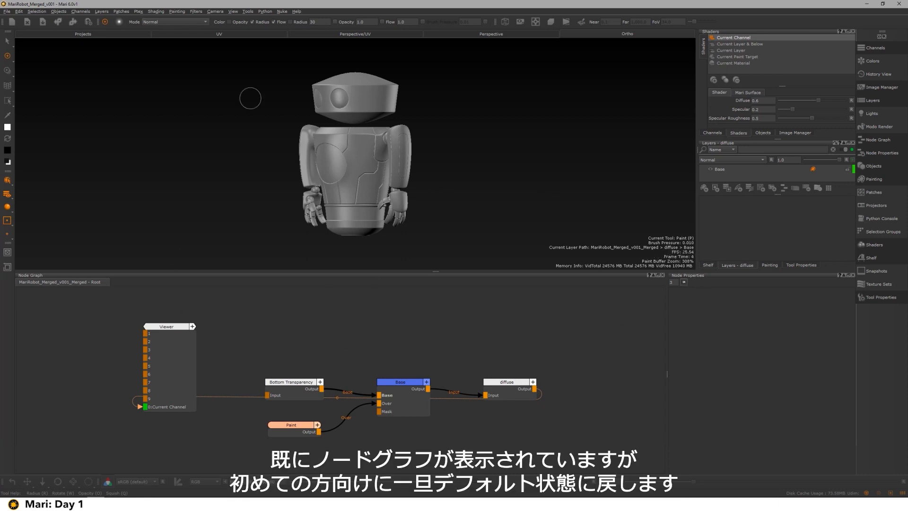
# - Restore the default interface layout
pyautogui.click(233, 11)
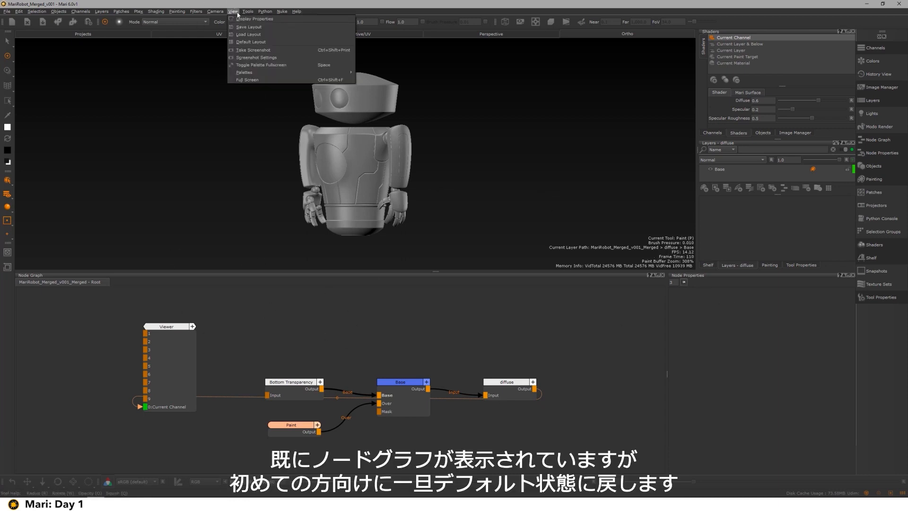
pyautogui.click(247, 43)
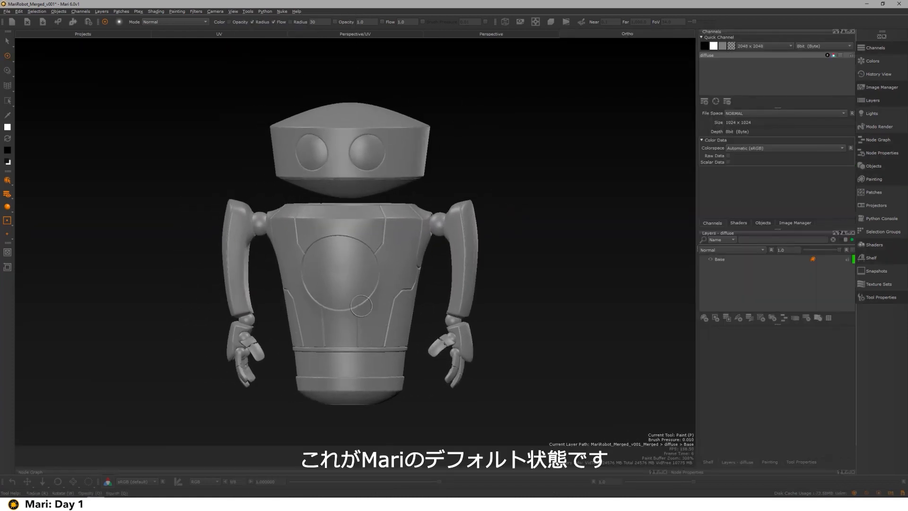
# - Inspect the robot model in the Ortho view from the front and sides, both close up and from farther away
pyautogui.keyDown('alt'); pyautogui.moveTo(362, 306); pyautogui.dragTo(421, 256); pyautogui.keyUp('alt')
pyautogui.keyDown('alt'); pyautogui.moveTo(420, 256); pyautogui.dragTo(499, 251, button='middle'); pyautogui.keyUp('alt')
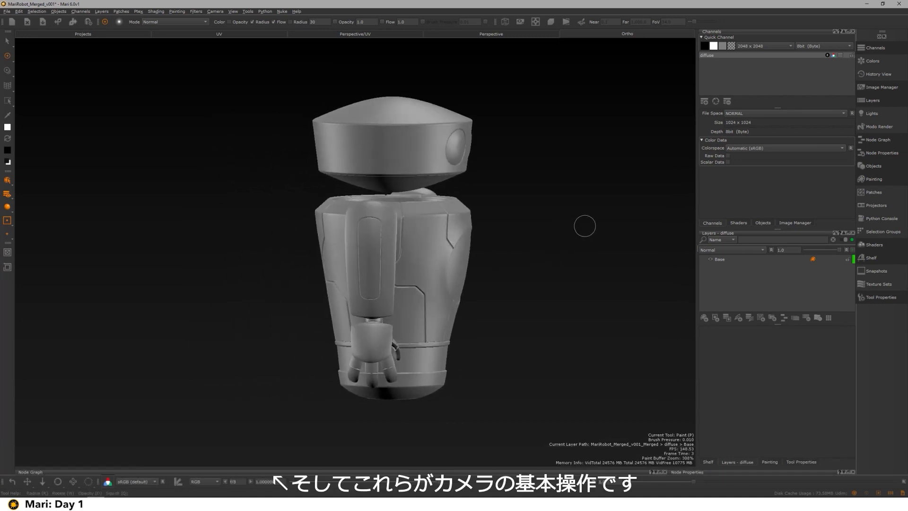
pyautogui.keyDown('alt'); pyautogui.moveTo(588, 222); pyautogui.dragTo(530, 196); pyautogui.keyUp('alt')
pyautogui.keyDown('alt'); pyautogui.moveTo(530, 196); pyautogui.dragTo(457, 190, button='middle'); pyautogui.keyUp('alt')
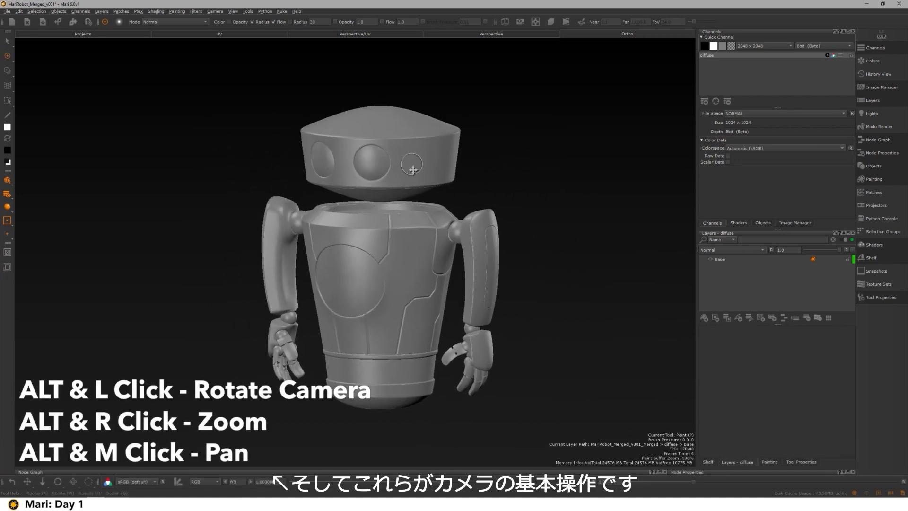
pyautogui.keyDown('alt'); pyautogui.moveTo(412, 168); pyautogui.dragTo(432, 185, button='middle'); pyautogui.keyUp('alt')
pyautogui.moveTo(432, 185)
pyautogui.keyDown('alt'); pyautogui.mouseDown(button='right')
pyautogui.moveTo(458, 207)
pyautogui.moveTo(438, 206)
pyautogui.mouseUp(button='right'); pyautogui.keyUp('alt')
pyautogui.keyDown('alt'); pyautogui.moveTo(411, 145); pyautogui.dragTo(451, 167, button='right'); pyautogui.keyUp('alt')
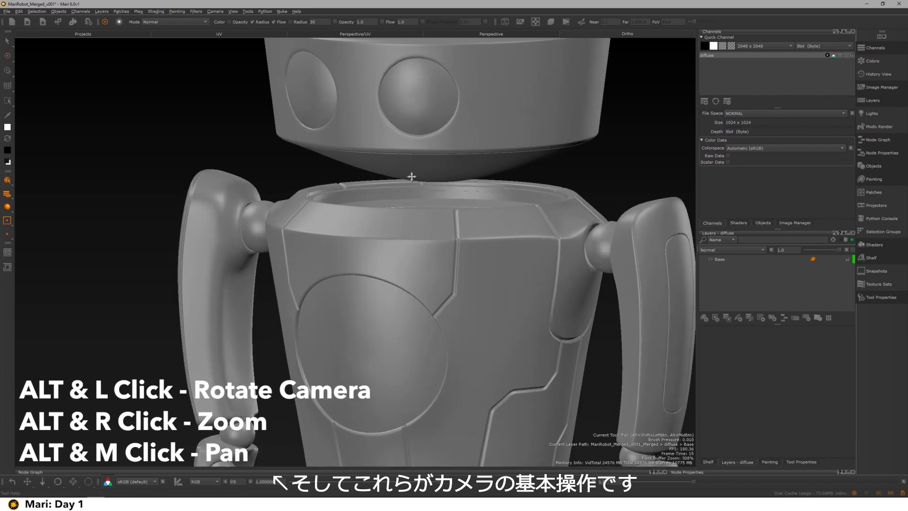
pyautogui.keyDown('alt'); pyautogui.moveTo(412, 176); pyautogui.dragTo(353, 195, button='middle'); pyautogui.keyUp('alt')
pyautogui.keyDown('alt'); pyautogui.moveTo(393, 195); pyautogui.dragTo(287, 149, button='right'); pyautogui.keyUp('alt')
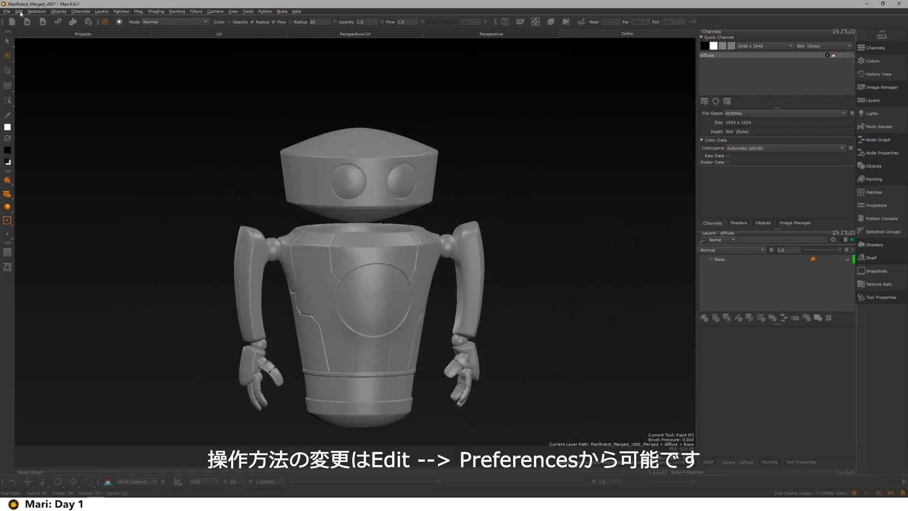
# - Review the available camera control type presets in the navigation preferences, keeping Maya
pyautogui.click(20, 13)
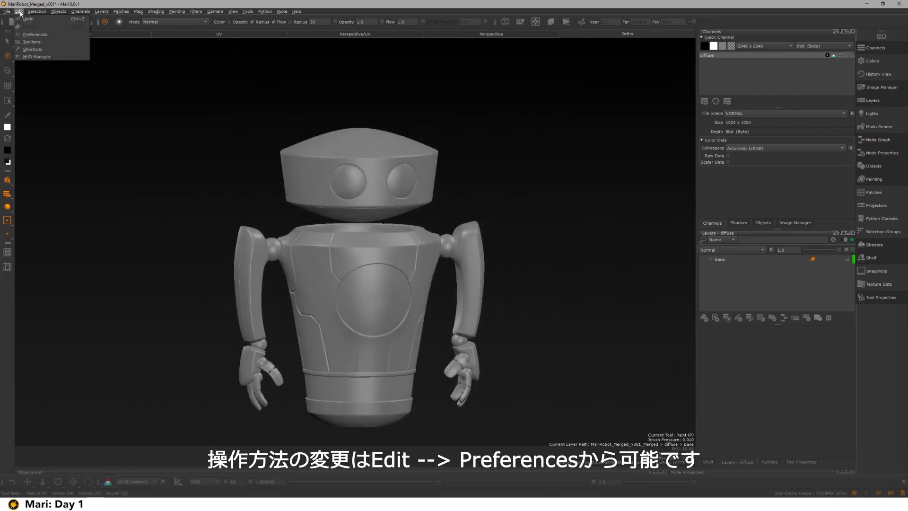
pyautogui.click(38, 35)
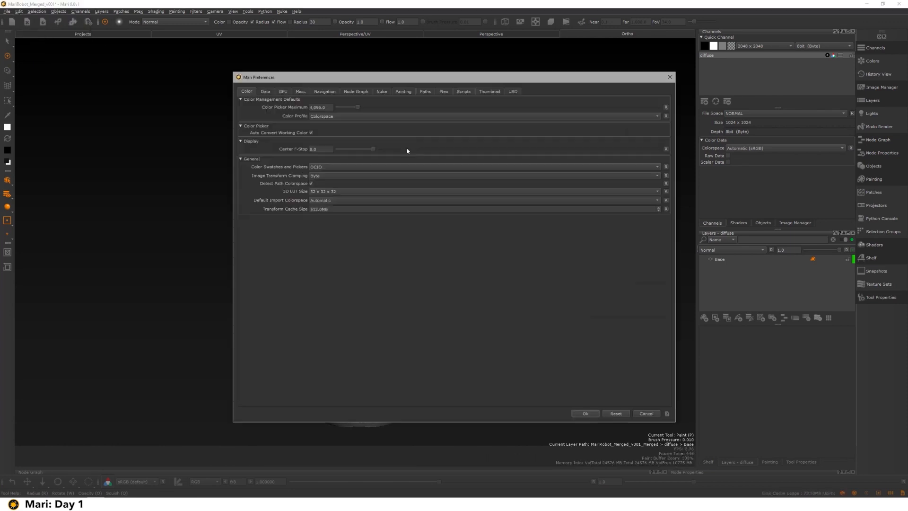
pyautogui.click(323, 92)
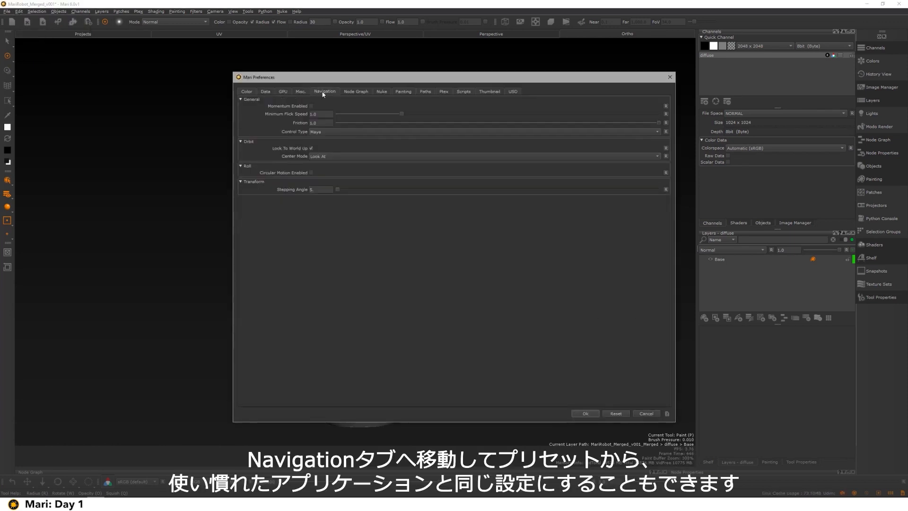
pyautogui.click(322, 132)
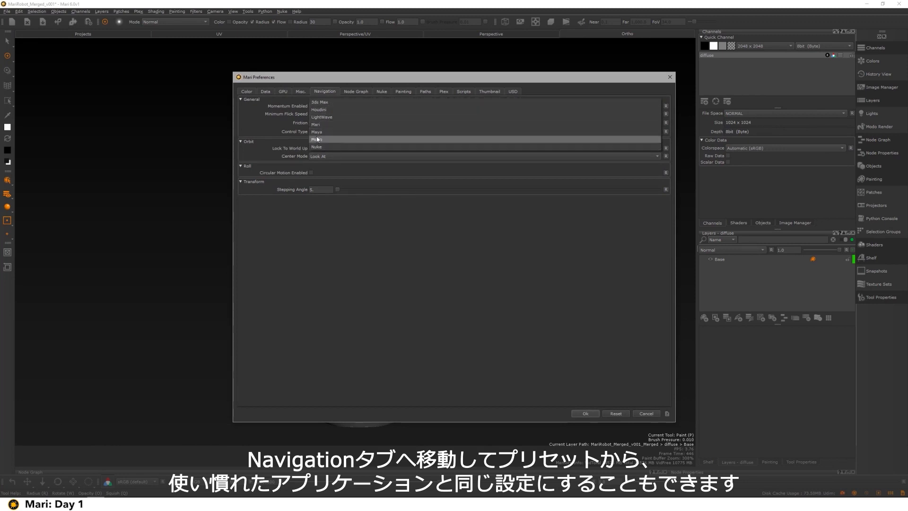
pyautogui.click(387, 223)
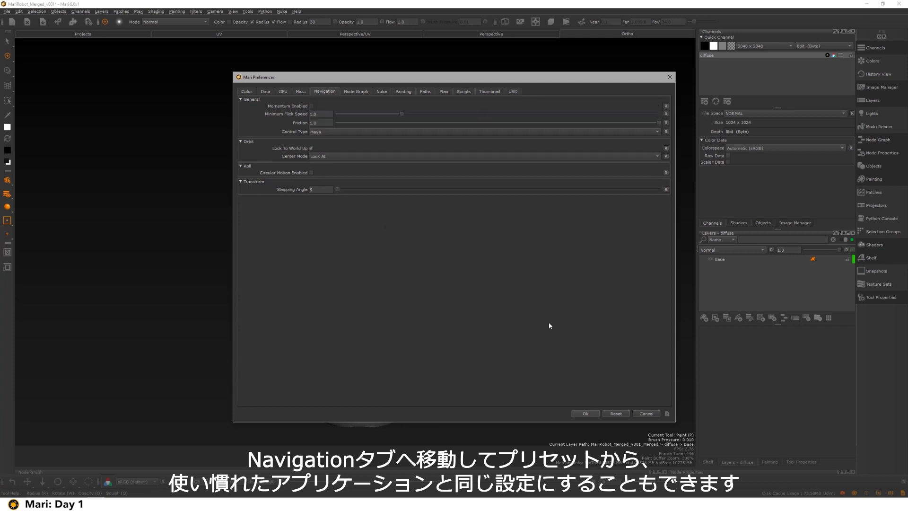
pyautogui.click(584, 413)
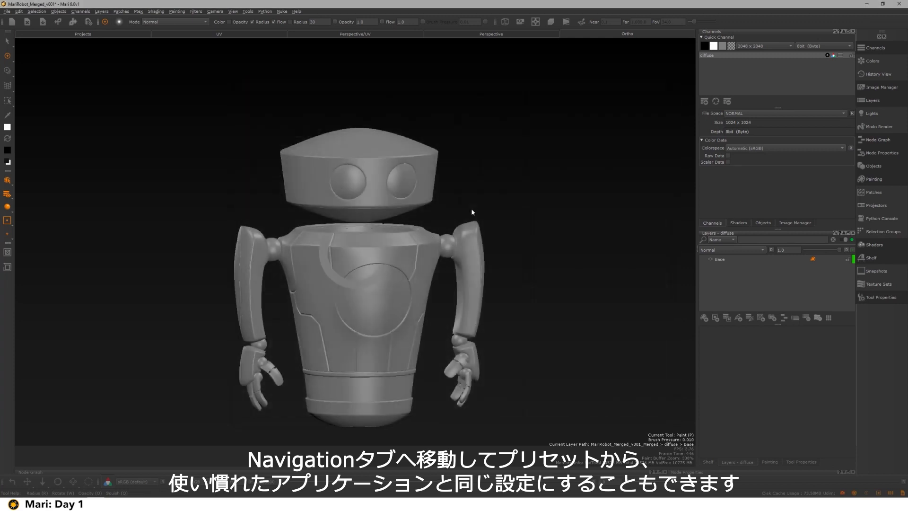
# - Inspect the robot in the Ortho and Perspective views, and show its full UV layout in the UV view
pyautogui.moveTo(471, 209)
pyautogui.keyDown('alt'); pyautogui.mouseDown()
pyautogui.moveTo(510, 195)
pyautogui.moveTo(432, 179)
pyautogui.moveTo(466, 166)
pyautogui.mouseUp(); pyautogui.keyUp('alt')
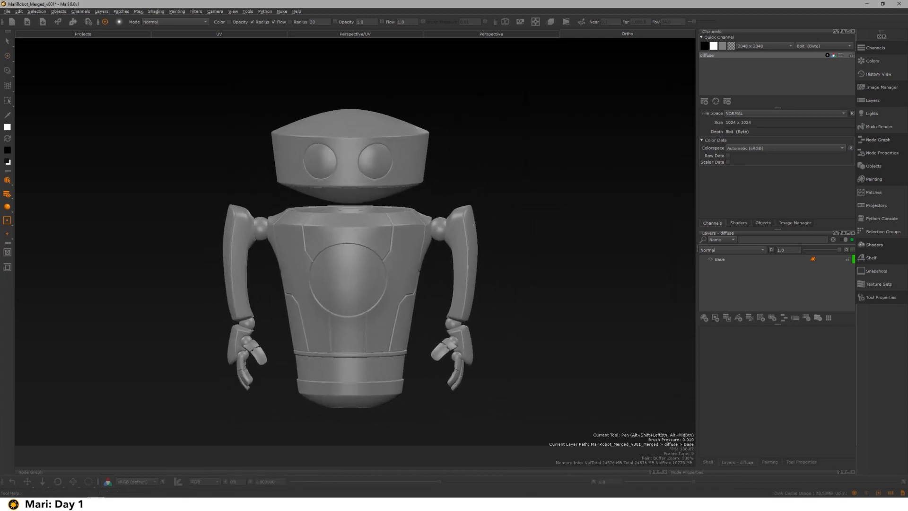
pyautogui.keyDown('alt'); pyautogui.moveTo(444, 169); pyautogui.dragTo(456, 171, button='right'); pyautogui.keyUp('alt')
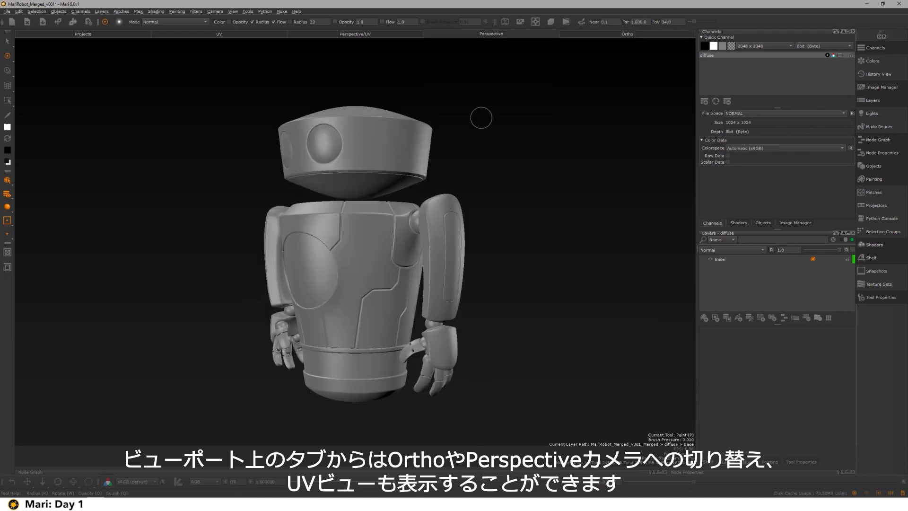
pyautogui.moveTo(326, 186)
pyautogui.keyDown('alt'); pyautogui.mouseDown()
pyautogui.moveTo(385, 190)
pyautogui.moveTo(335, 182)
pyautogui.moveTo(364, 188)
pyautogui.moveTo(356, 187)
pyautogui.mouseUp(); pyautogui.keyUp('alt')
pyautogui.keyDown('alt'); pyautogui.moveTo(355, 187); pyautogui.dragTo(351, 200, button='middle'); pyautogui.keyUp('alt')
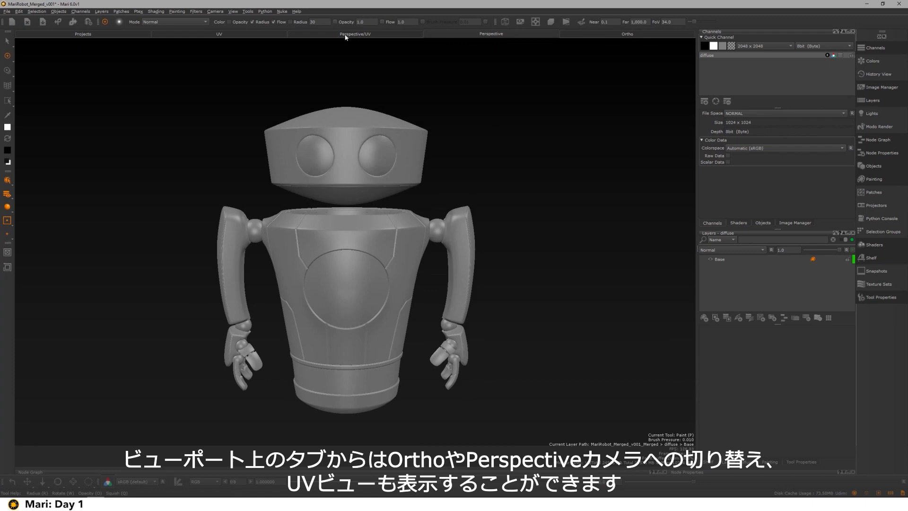
pyautogui.click(252, 34)
pyautogui.scroll(-5, 356, 190)
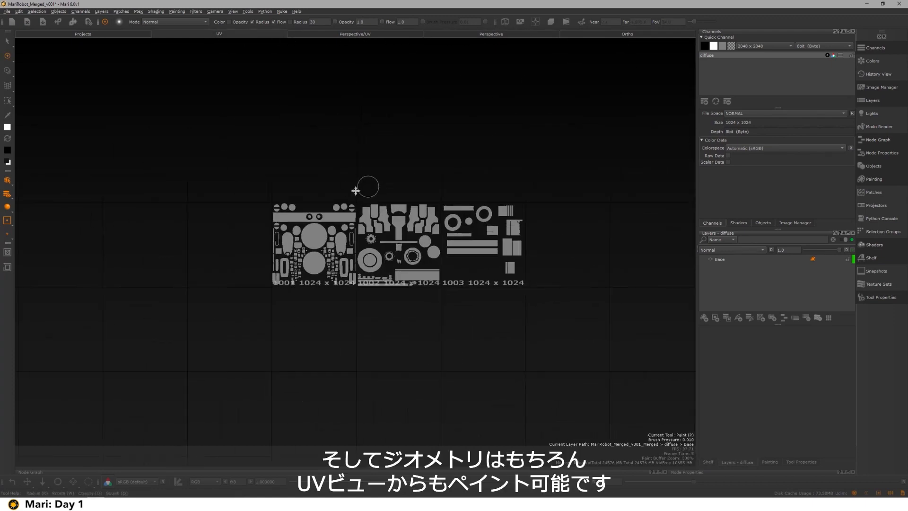
# - Inspect the UV layout and view the robot beside its UVs in the combined Perspective/UV view
pyautogui.scroll(3, 356, 191)
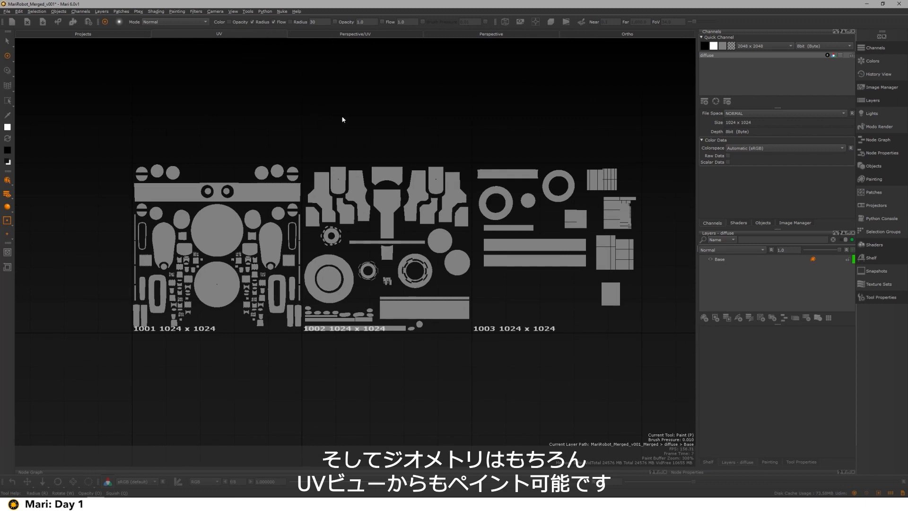
pyautogui.click(346, 34)
pyautogui.keyDown('alt'); pyautogui.moveTo(197, 203); pyautogui.dragTo(253, 206); pyautogui.keyUp('alt')
pyautogui.keyDown('alt'); pyautogui.moveTo(186, 184); pyautogui.dragTo(256, 205, button='middle'); pyautogui.keyUp('alt')
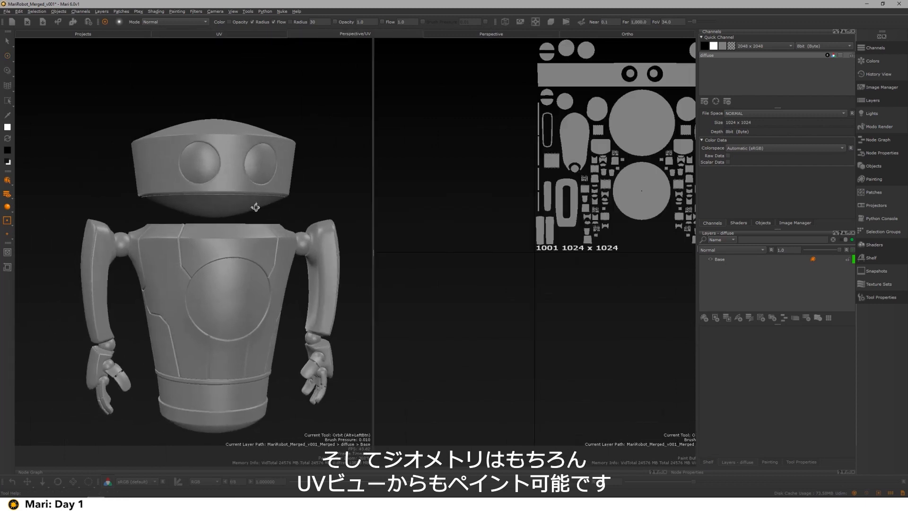
pyautogui.keyDown('alt'); pyautogui.moveTo(256, 204); pyautogui.dragTo(232, 209); pyautogui.keyUp('alt')
pyautogui.keyDown('alt'); pyautogui.moveTo(615, 156); pyautogui.dragTo(488, 200, button='middle'); pyautogui.keyUp('alt')
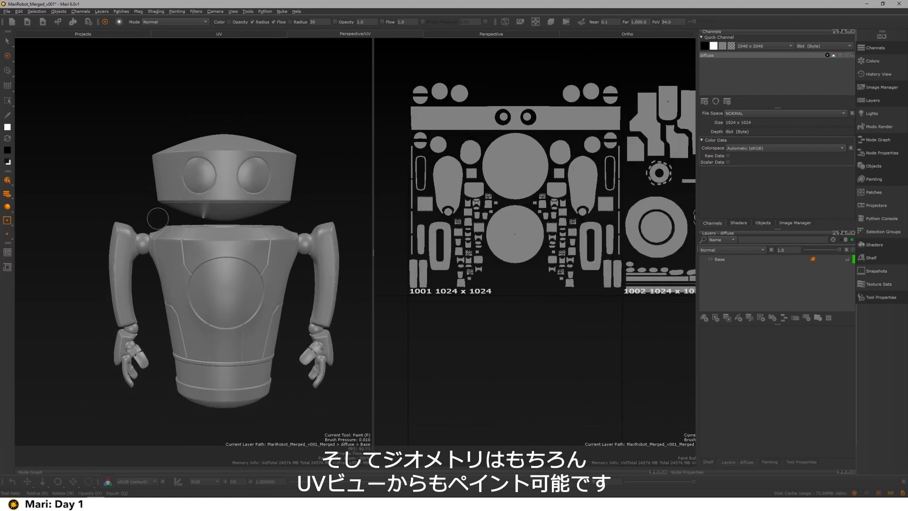
# - Look over the project list and the Shaders, Objects and Image Manager palettes, returning to the Ortho view and Channels palette
pyautogui.click(84, 34)
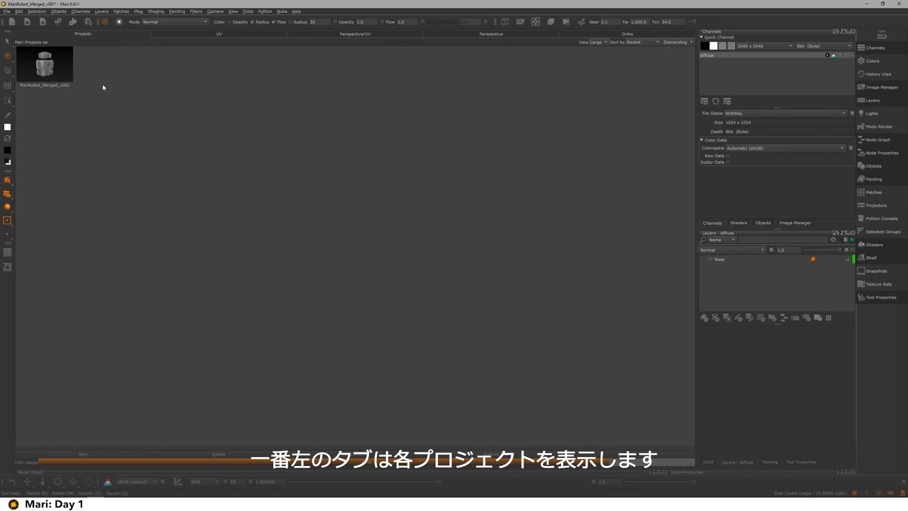
pyautogui.click(595, 34)
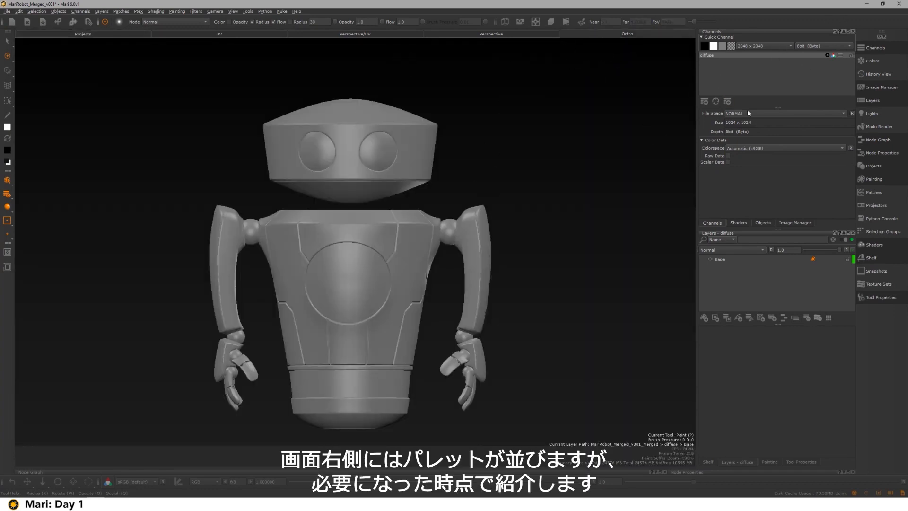
pyautogui.click(738, 223)
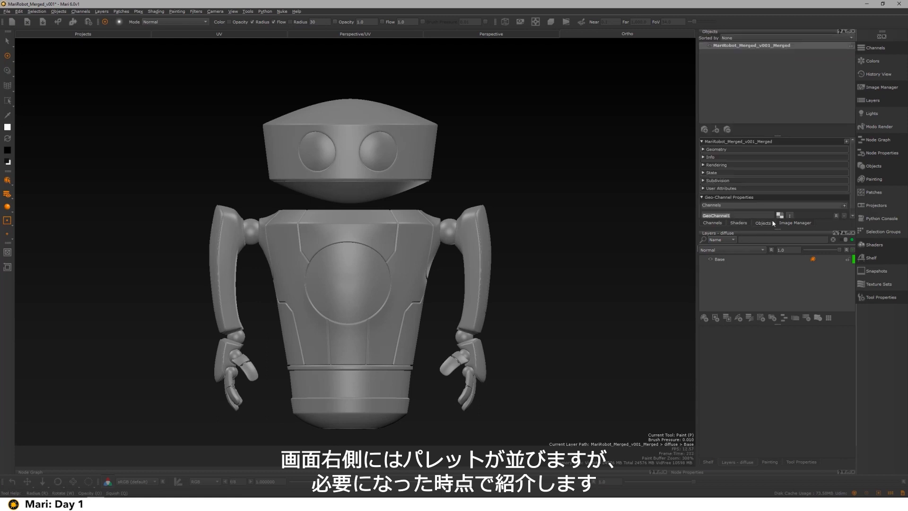
pyautogui.click(795, 223)
pyautogui.click(713, 223)
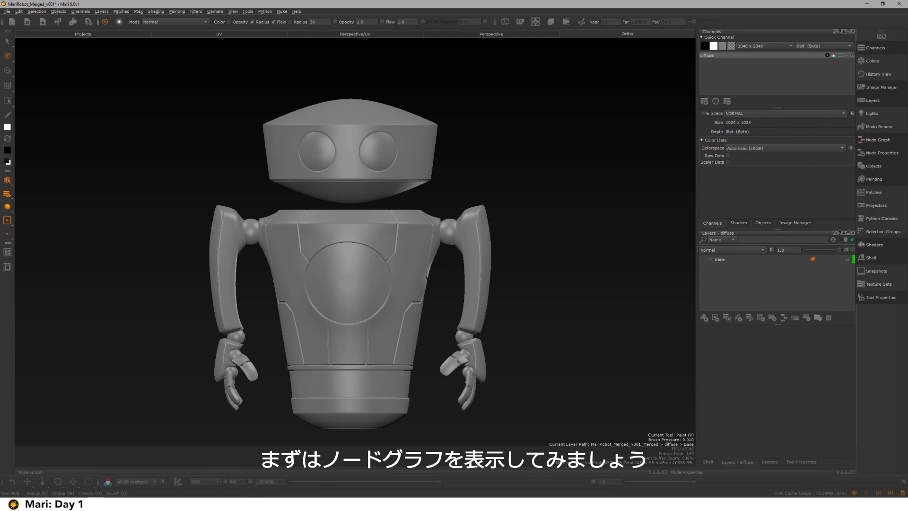
# - Show the Node Graph and move the Viewer node to the right of the diffuse channel node
pyautogui.click(892, 142)
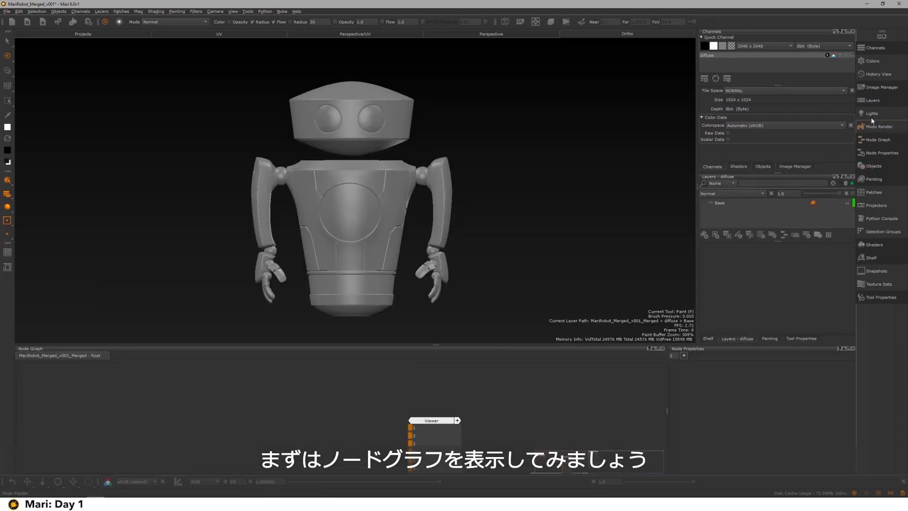
pyautogui.scroll(-2, 367, 391)
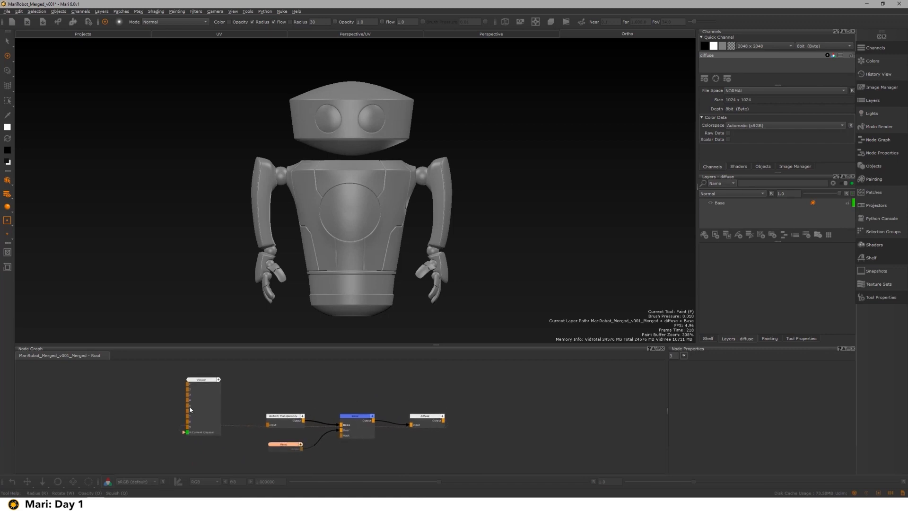
pyautogui.moveTo(202, 379); pyautogui.dragTo(531, 381)
pyautogui.moveTo(420, 402); pyautogui.dragTo(361, 400, button='middle')
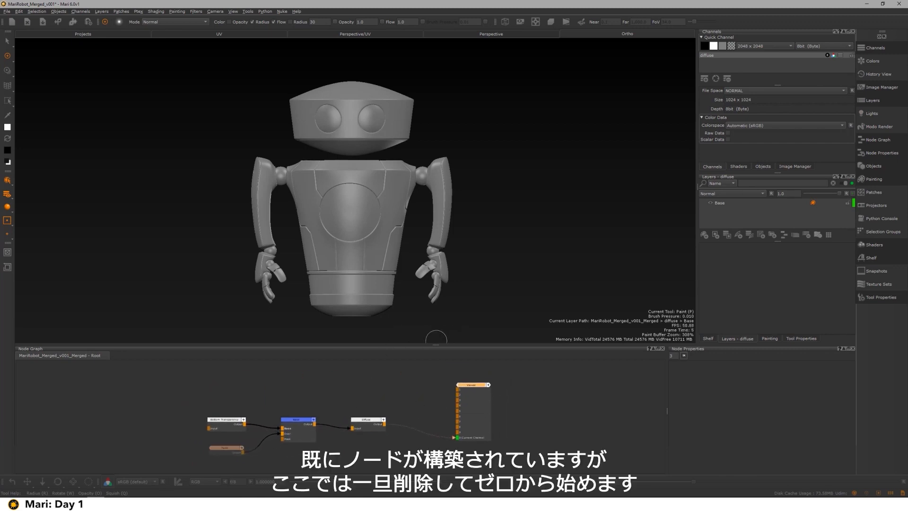
# - Enlarge the Node Graph area and delete all of the existing nodes
pyautogui.moveTo(438, 345); pyautogui.dragTo(450, 297)
pyautogui.moveTo(174, 315); pyautogui.dragTo(548, 430)
pyautogui.press('Delete')
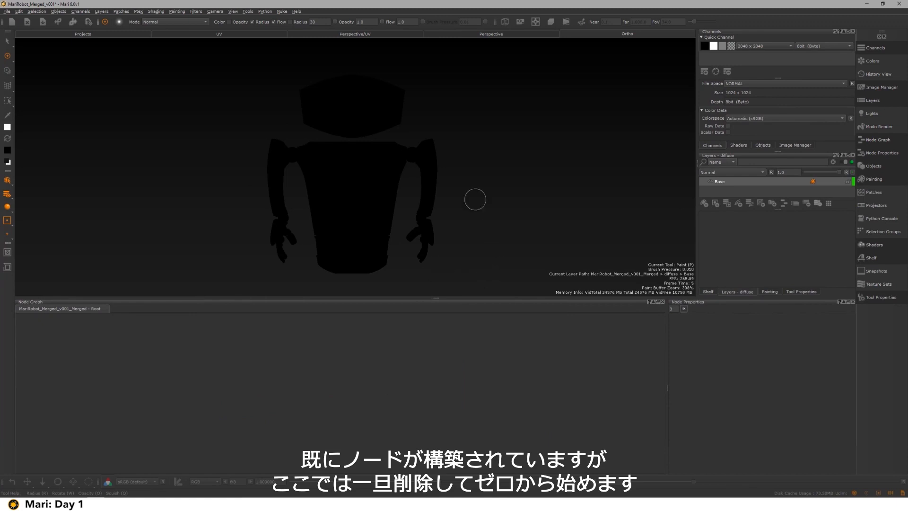
# - Create a Color node in the empty Node Graph by searching for its name
pyautogui.scroll(2, 462, 160)
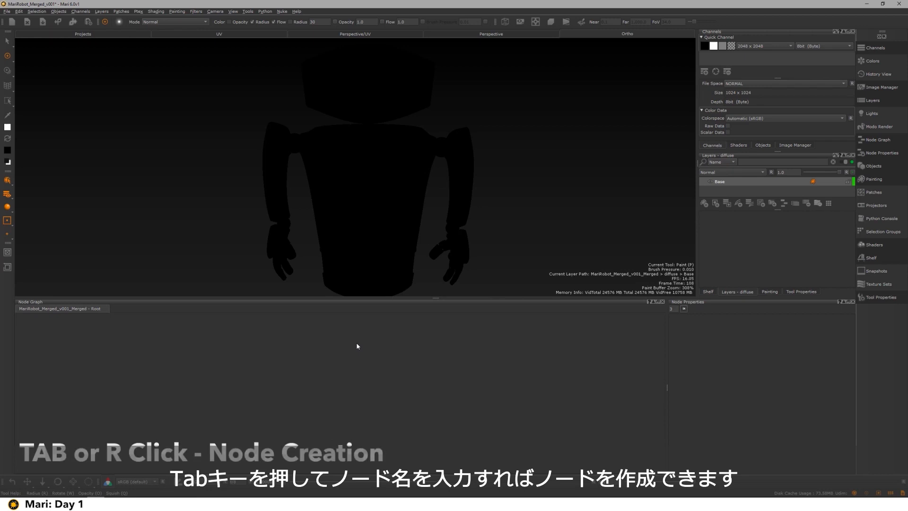
pyautogui.press('Tab')
pyautogui.write('co')
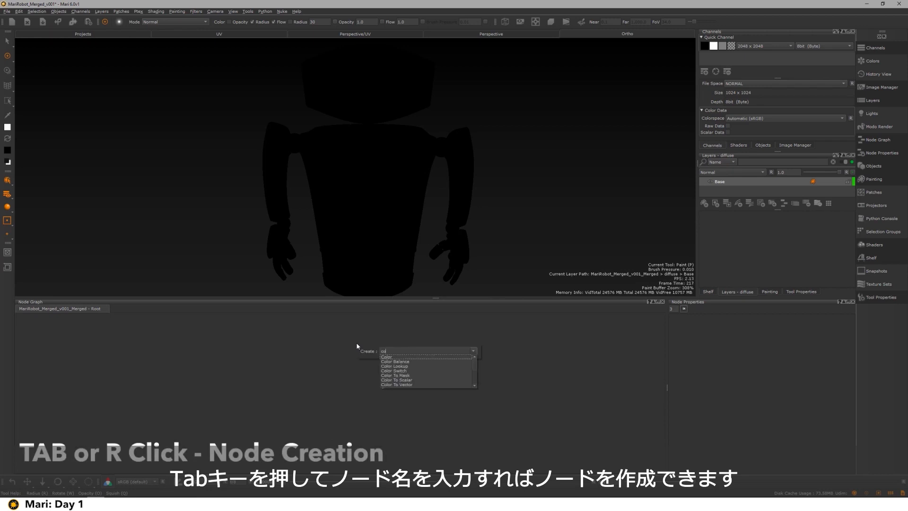
pyautogui.press('Down')
pyautogui.press('Return')
pyautogui.moveTo(370, 348)
pyautogui.mouseDown()
pyautogui.moveTo(358, 341)
pyautogui.moveTo(369, 339)
pyautogui.mouseUp()
pyautogui.click(361, 401)
# - Add a Principled BRDF shader node from the node categories and place it to the right of the Color node
pyautogui.rightClick(365, 356)
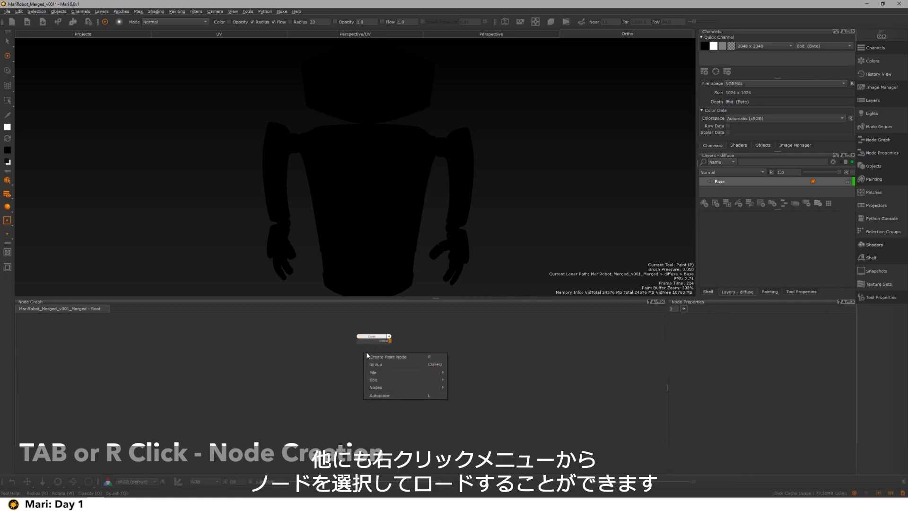
pyautogui.moveTo(402, 388)
pyautogui.moveTo(492, 403)
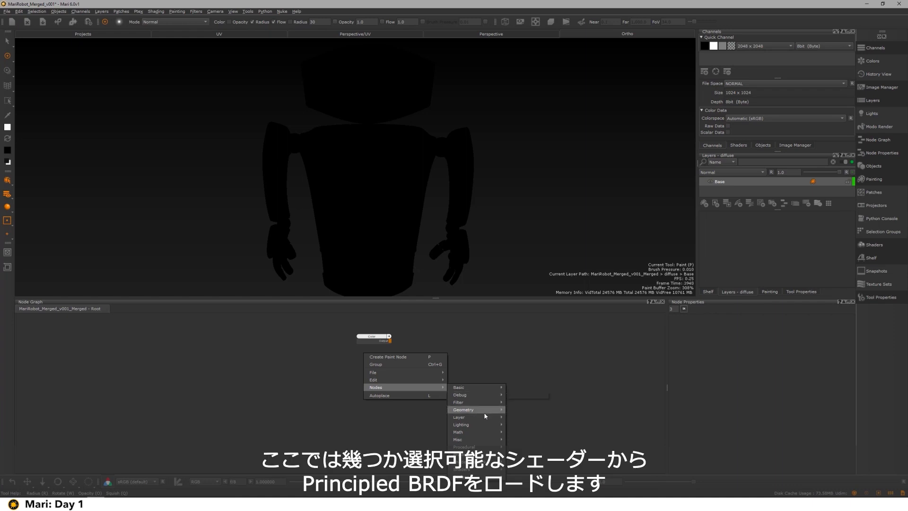
pyautogui.moveTo(483, 469)
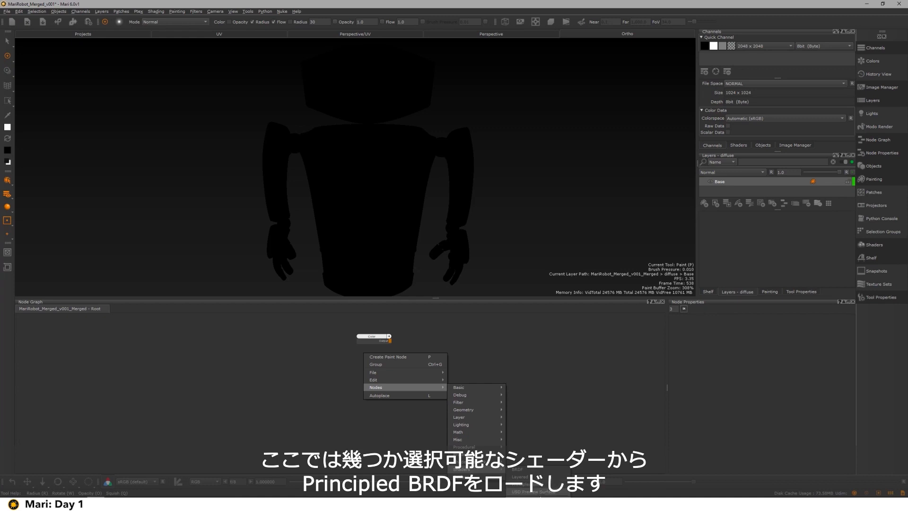
pyautogui.moveTo(538, 486)
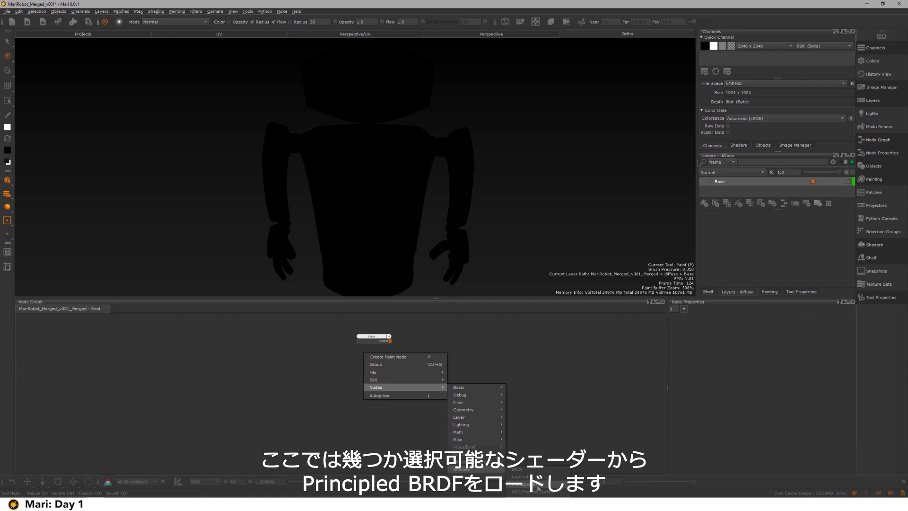
pyautogui.click(538, 487)
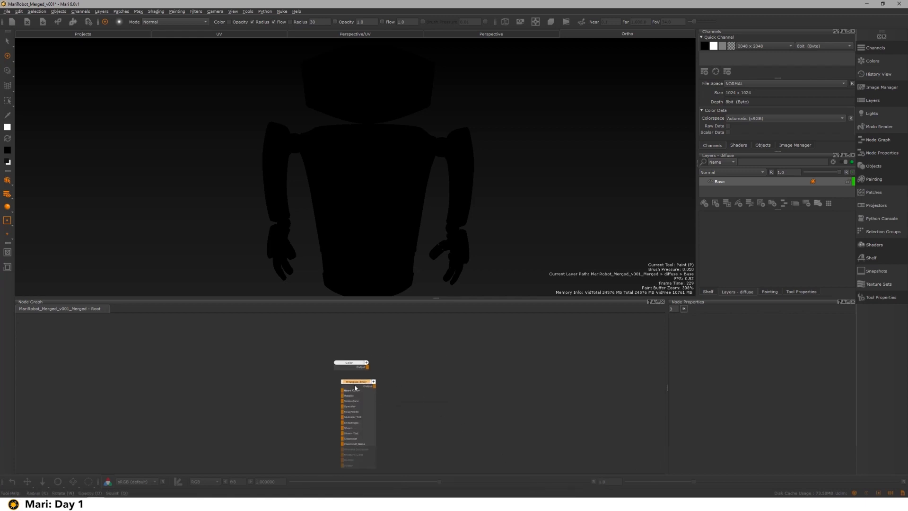
pyautogui.moveTo(379, 362); pyautogui.dragTo(454, 355)
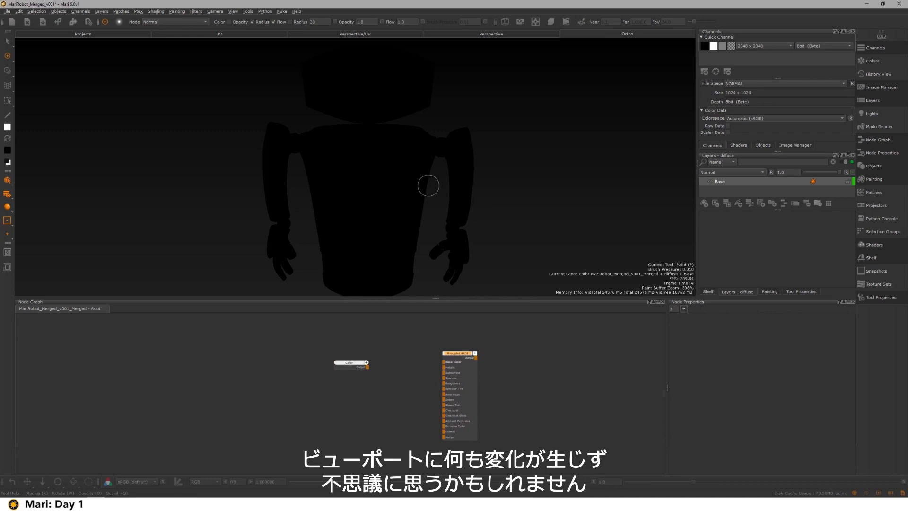
pyautogui.keyDown('alt'); pyautogui.moveTo(453, 237); pyautogui.dragTo(435, 217, button='right'); pyautogui.keyUp('alt')
pyautogui.moveTo(434, 217)
pyautogui.keyDown('alt'); pyautogui.mouseDown()
pyautogui.moveTo(484, 205)
pyautogui.moveTo(348, 205)
pyautogui.moveTo(462, 206)
pyautogui.moveTo(478, 225)
pyautogui.mouseUp(); pyautogui.keyUp('alt')
pyautogui.press('p')
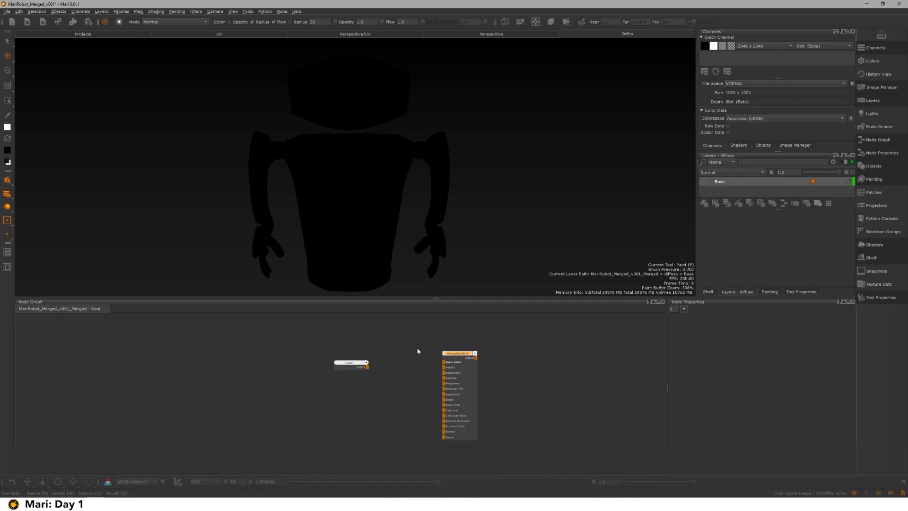
# - Display the Color node on the robot through Viewer input 1 and place the Viewer node to the right of the shader node
pyautogui.scroll(3, 418, 352)
pyautogui.click(317, 345)
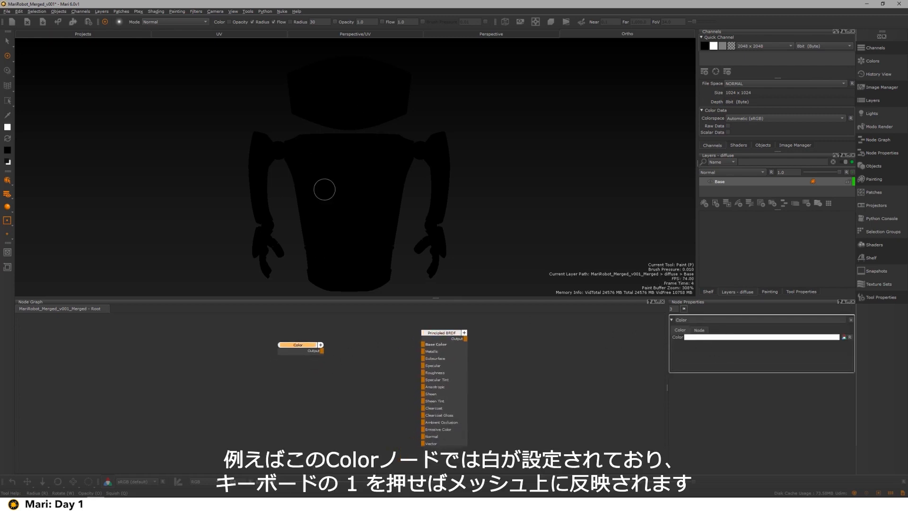
pyautogui.keyDown('alt'); pyautogui.moveTo(450, 148); pyautogui.dragTo(428, 148); pyautogui.keyUp('alt')
pyautogui.moveTo(306, 344); pyautogui.dragTo(306, 343)
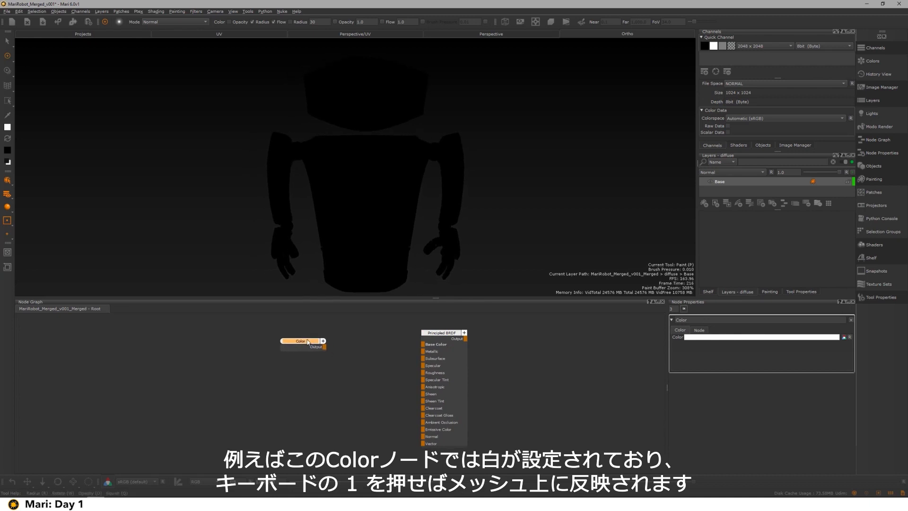
pyautogui.press('1')
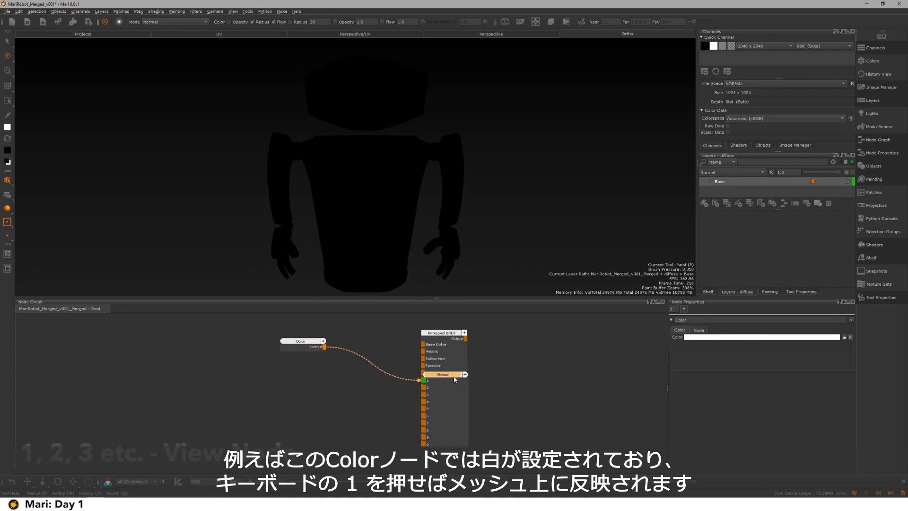
pyautogui.moveTo(556, 360); pyautogui.dragTo(554, 331)
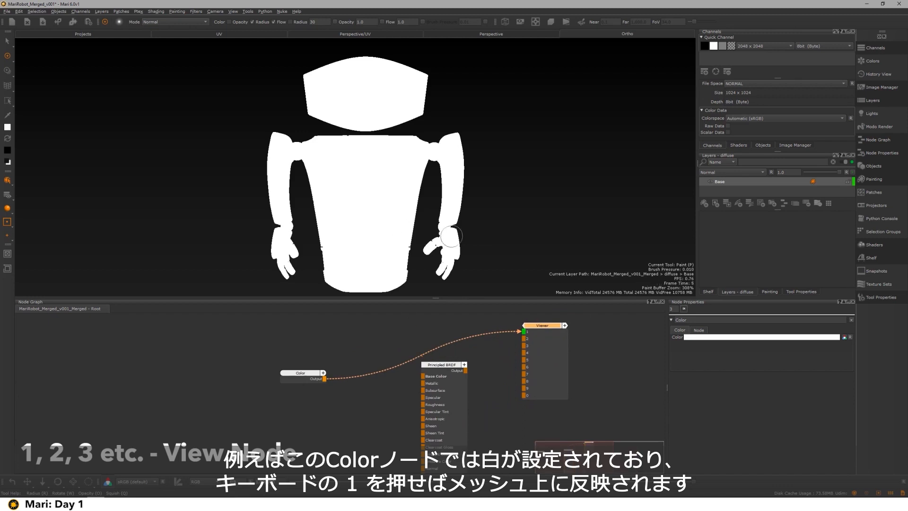
# - Display the Principled BRDF node on the robot through Viewer input 2
pyautogui.moveTo(440, 221); pyautogui.dragTo(405, 203, button='middle')
pyautogui.moveTo(490, 348); pyautogui.dragTo(459, 345, button='middle')
pyautogui.click(415, 363)
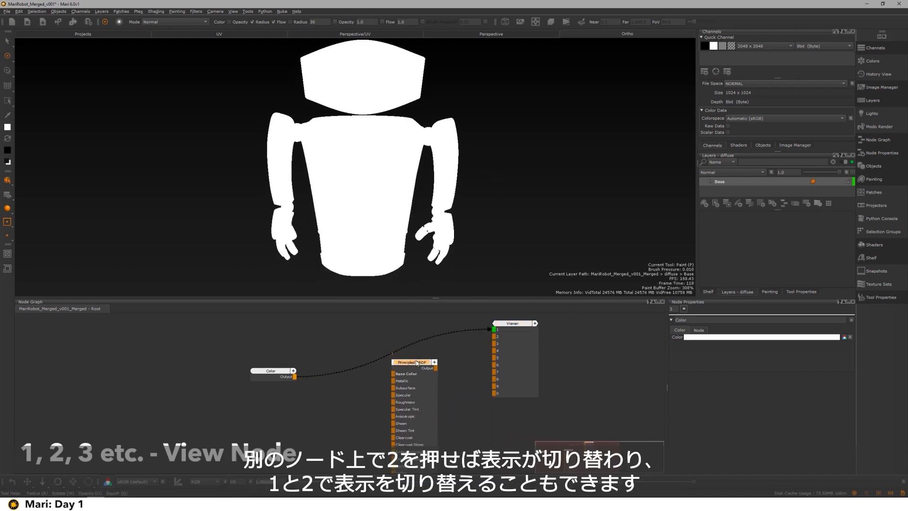
pyautogui.moveTo(415, 363); pyautogui.dragTo(411, 362)
pyautogui.press('2')
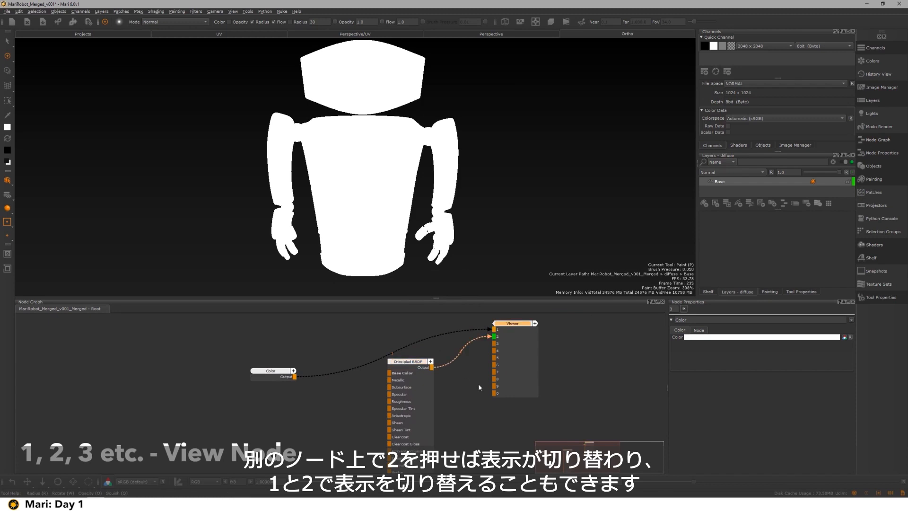
pyautogui.click(462, 382)
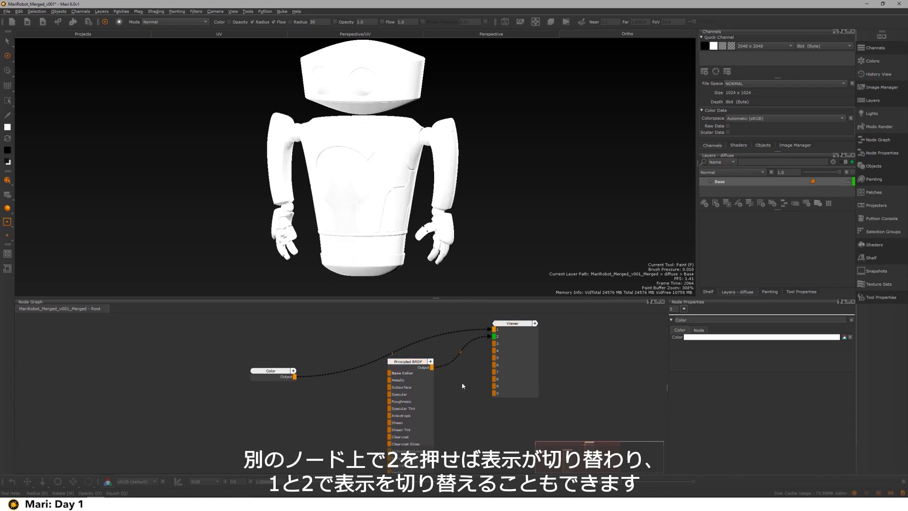
# - Compare the flat color with the shaded result by switching between Viewer inputs 1 and 2, ending on input 2
pyautogui.press('1')
pyautogui.press('2')
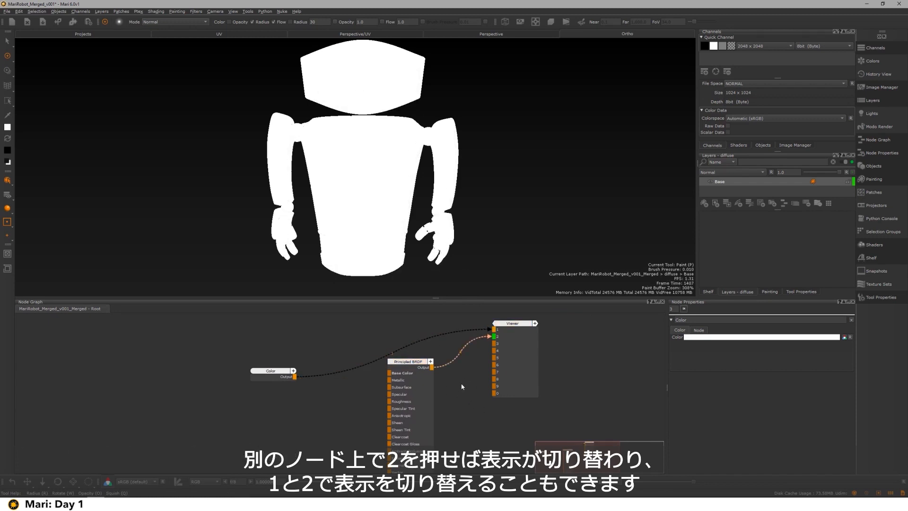
pyautogui.press('1')
pyautogui.press('2')
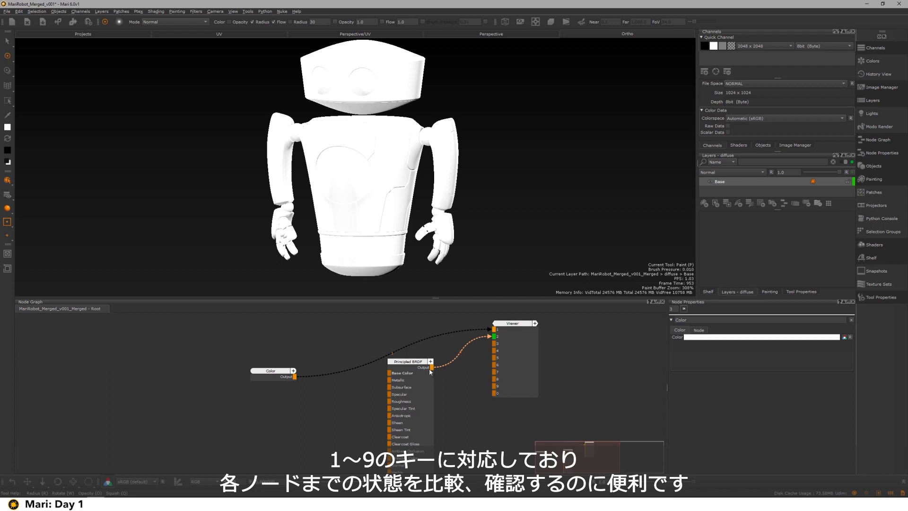
# - Rewire the Principled BRDF output to Viewer input 1, replacing the Color node's connection
pyautogui.moveTo(438, 368); pyautogui.dragTo(494, 329)
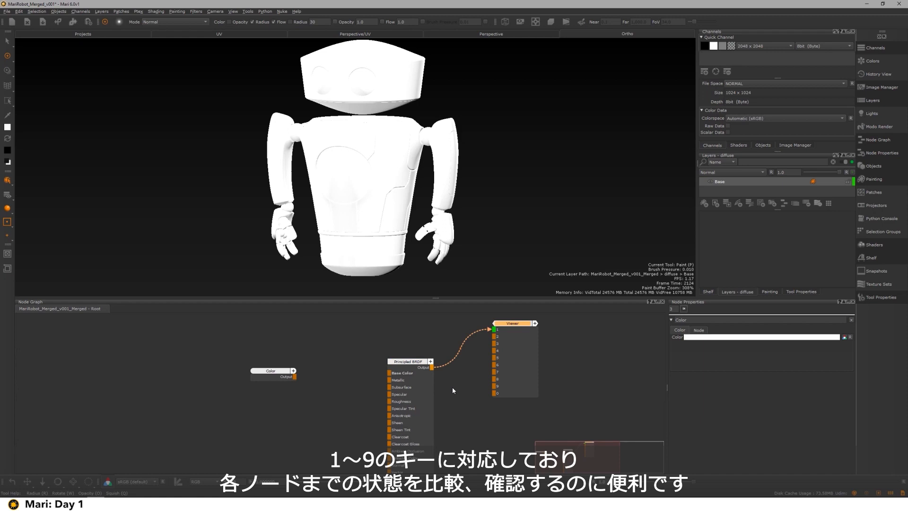
pyautogui.moveTo(375, 349); pyautogui.dragTo(407, 351, button='middle')
# - Set the Color node's color to a saturated blue with a hue of about 197
pyautogui.moveTo(311, 373)
pyautogui.mouseDown()
pyautogui.moveTo(289, 365)
pyautogui.moveTo(299, 370)
pyautogui.mouseUp()
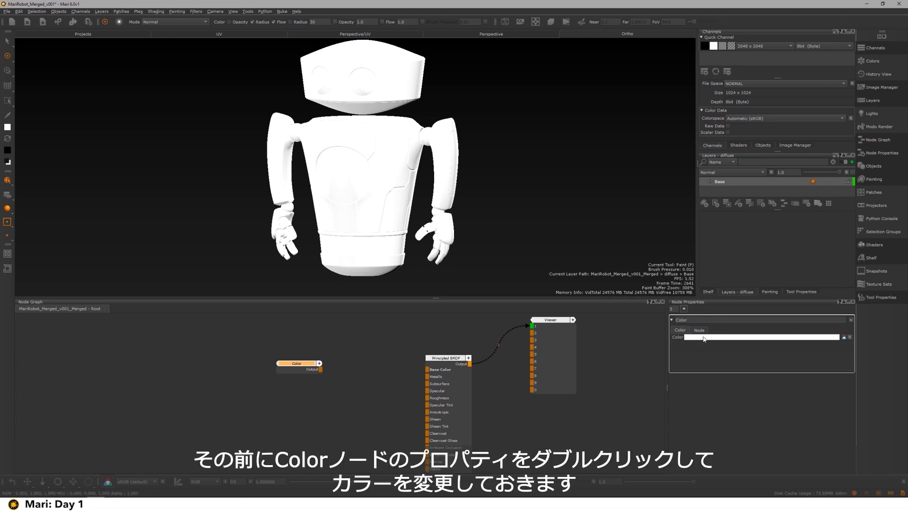
pyautogui.doubleClick(720, 337)
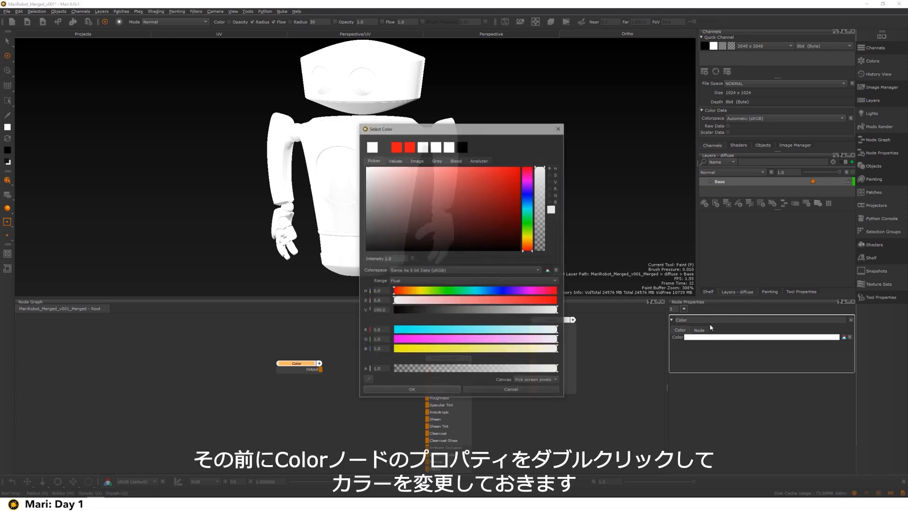
pyautogui.click(397, 147)
pyautogui.moveTo(410, 292); pyautogui.dragTo(487, 293)
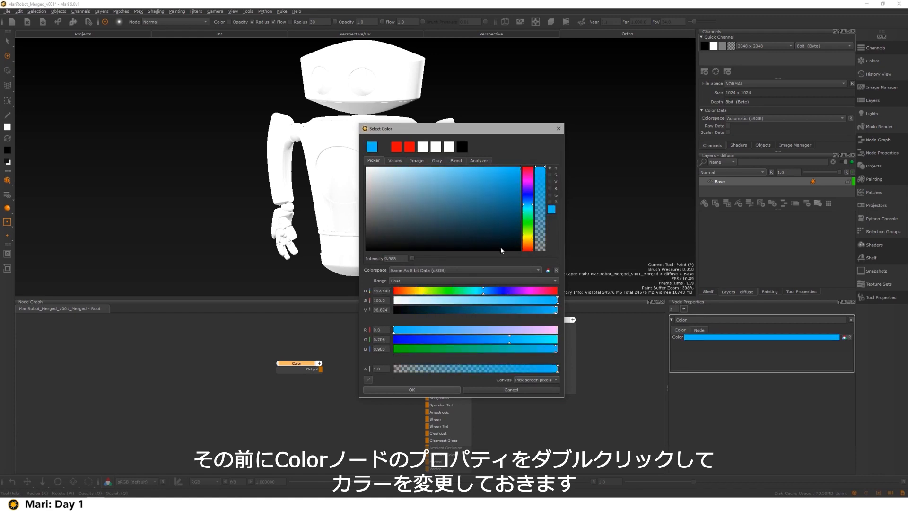
pyautogui.click(413, 389)
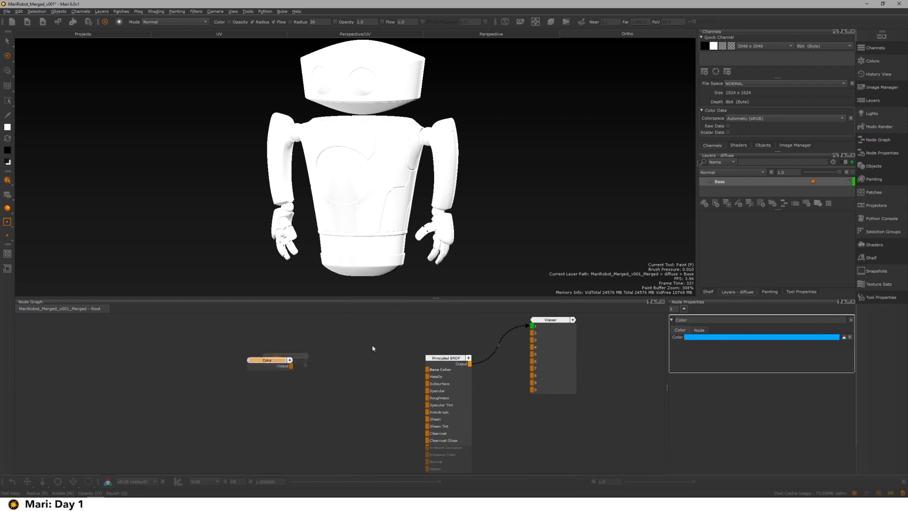
pyautogui.moveTo(372, 349); pyautogui.dragTo(358, 361, button='middle')
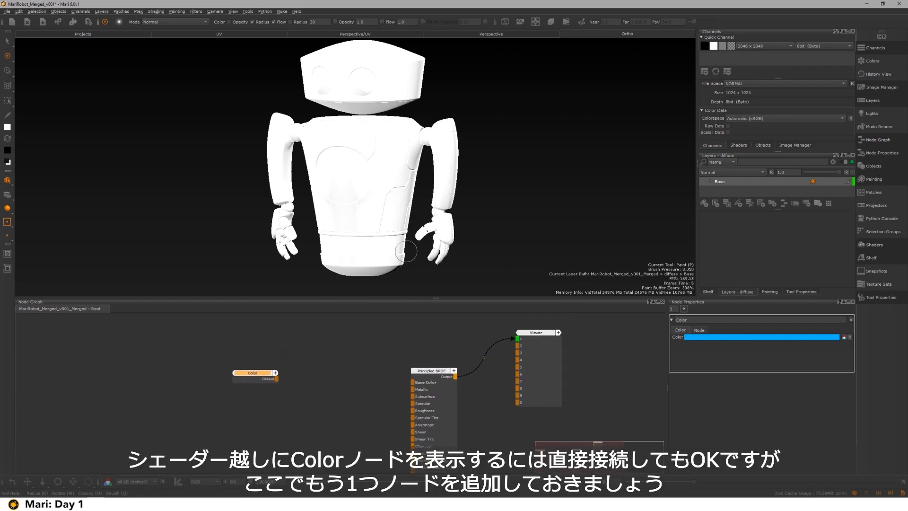
# - Reposition the Color and Principled BRDF nodes in the node graph, keeping an open gap between them
pyautogui.moveTo(416, 382); pyautogui.dragTo(397, 373, button='middle')
pyautogui.scroll(1, 455, 358)
pyautogui.moveTo(272, 368)
pyautogui.mouseDown()
pyautogui.moveTo(272, 381)
pyautogui.moveTo(442, 373)
pyautogui.moveTo(284, 379)
pyautogui.mouseUp()
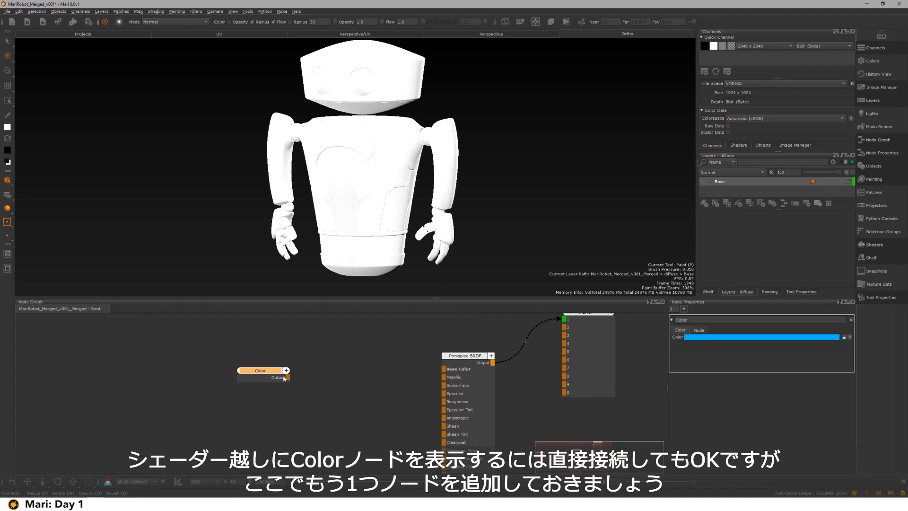
pyautogui.moveTo(443, 377)
pyautogui.mouseDown()
pyautogui.moveTo(269, 378)
pyautogui.moveTo(438, 377)
pyautogui.mouseUp()
pyautogui.moveTo(374, 361); pyautogui.dragTo(424, 360, button='middle')
pyautogui.moveTo(313, 371); pyautogui.dragTo(305, 362)
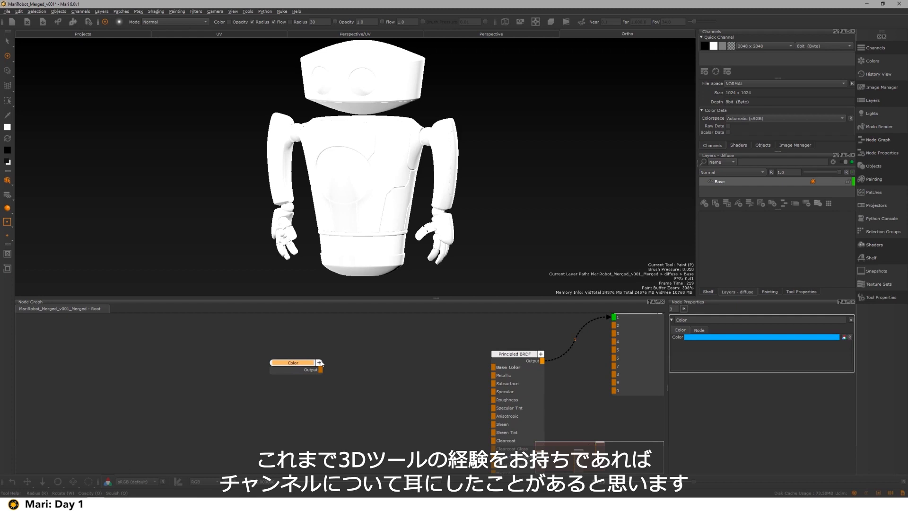
pyautogui.moveTo(416, 331); pyautogui.dragTo(374, 314, button='middle')
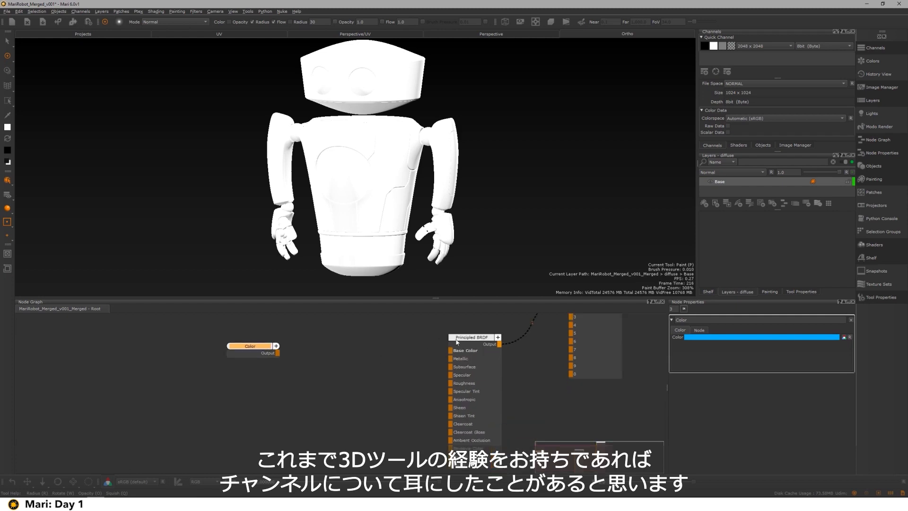
pyautogui.moveTo(468, 345); pyautogui.dragTo(472, 344)
pyautogui.moveTo(402, 350); pyautogui.dragTo(424, 345, button='middle')
pyautogui.moveTo(284, 343); pyautogui.dragTo(282, 340)
pyautogui.moveTo(447, 352)
pyautogui.mouseDown(button='middle')
pyautogui.moveTo(415, 346)
pyautogui.moveTo(466, 356)
pyautogui.moveTo(448, 343)
pyautogui.mouseUp(button='middle')
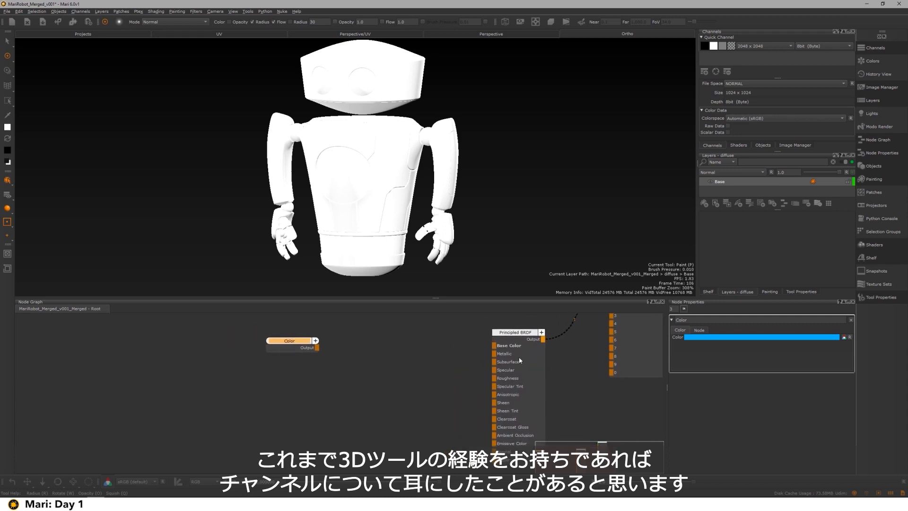
# - Connect the Color node's output to the Base Color input of the Principled BRDF node
pyautogui.click(495, 346)
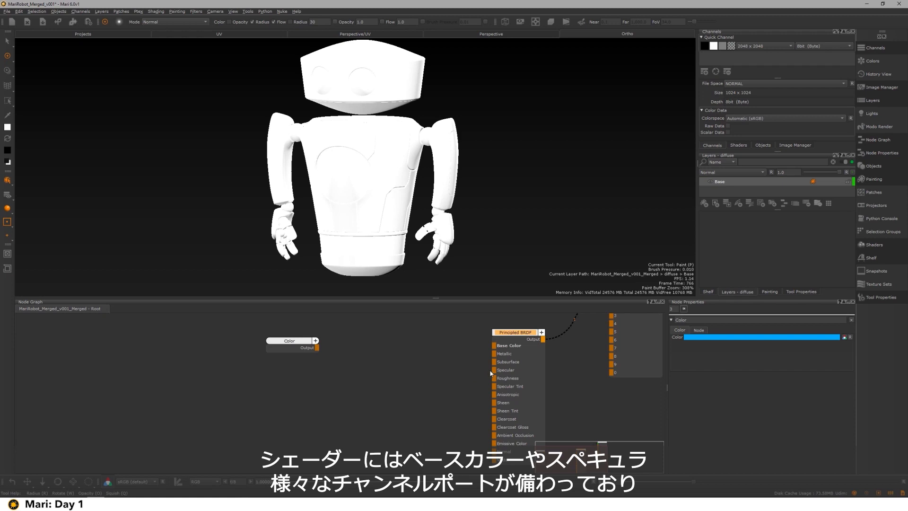
pyautogui.moveTo(492, 382); pyautogui.dragTo(445, 379)
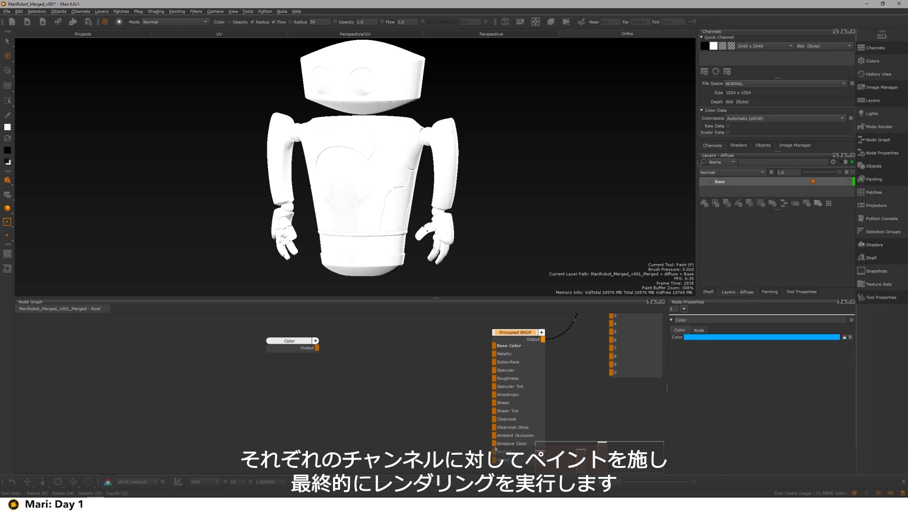
pyautogui.moveTo(317, 352); pyautogui.dragTo(494, 350)
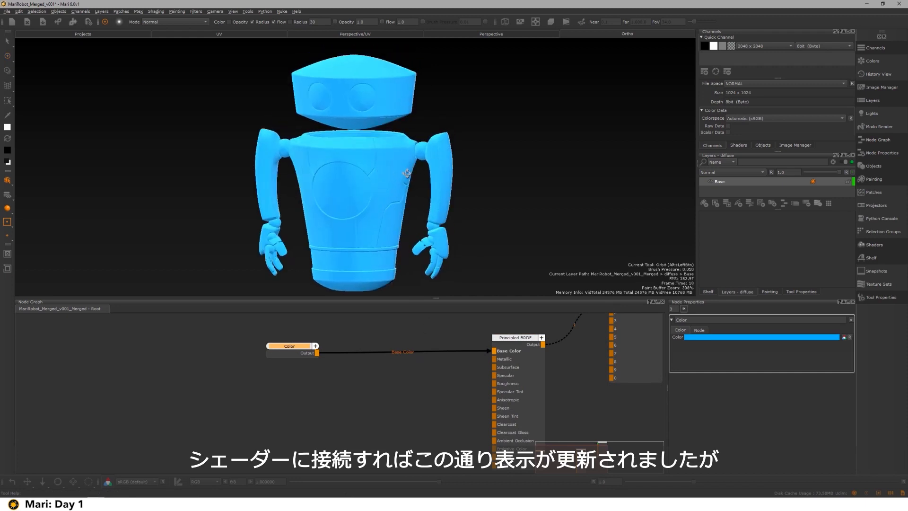
pyautogui.moveTo(293, 353); pyautogui.dragTo(287, 352)
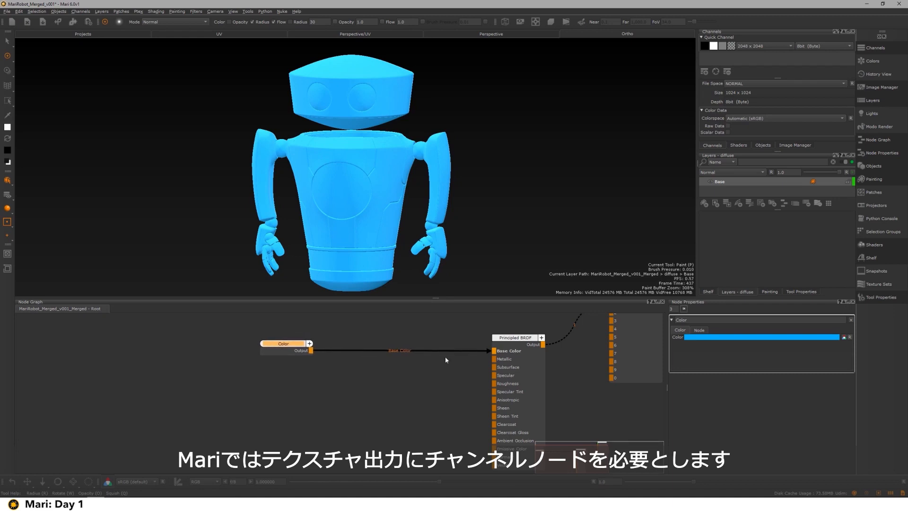
# - Move the Color and Principled BRDF nodes farther apart to make room for another node between them
pyautogui.moveTo(407, 376); pyautogui.dragTo(375, 382, button='middle')
pyautogui.moveTo(239, 358); pyautogui.dragTo(219, 354)
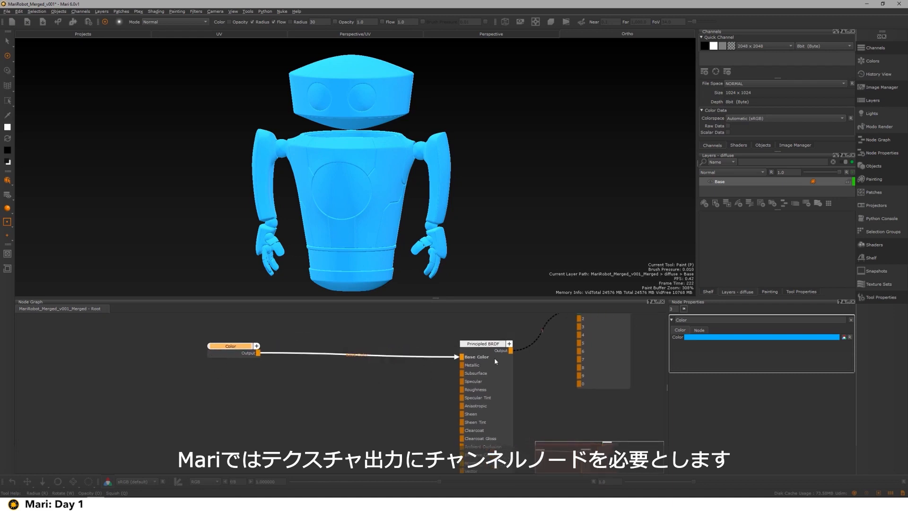
pyautogui.click(463, 338)
pyautogui.moveTo(477, 347); pyautogui.dragTo(484, 340)
pyautogui.moveTo(394, 384); pyautogui.dragTo(439, 383, button='middle')
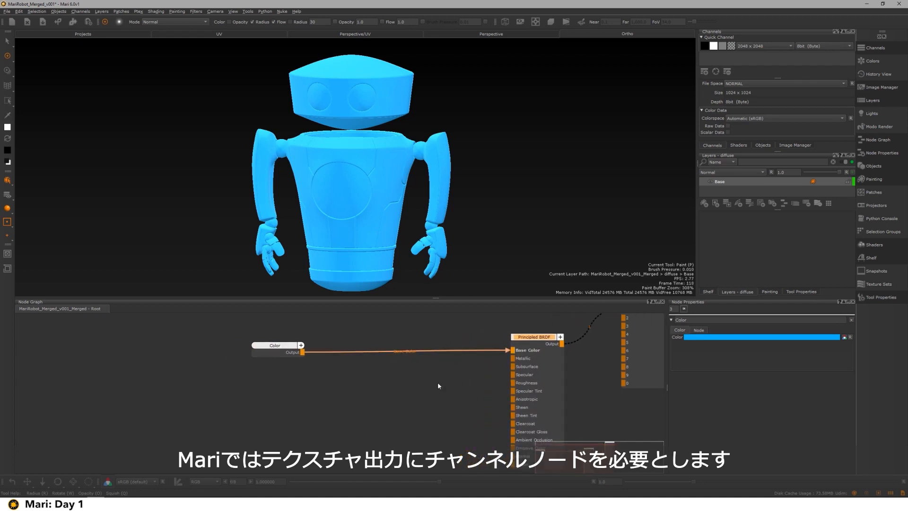
pyautogui.click(437, 366)
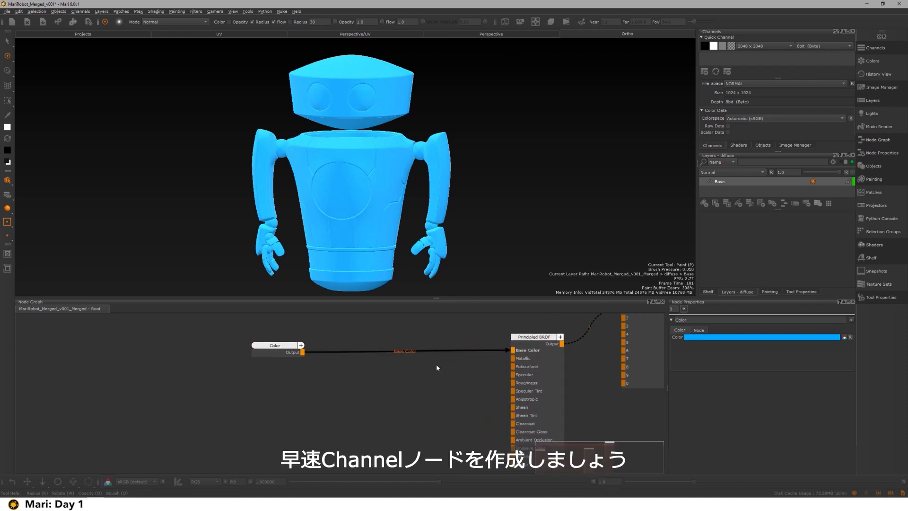
# - Start adding a Channel node to the graph, using base_color as the channel name
pyautogui.press('Tab')
pyautogui.write('cha')
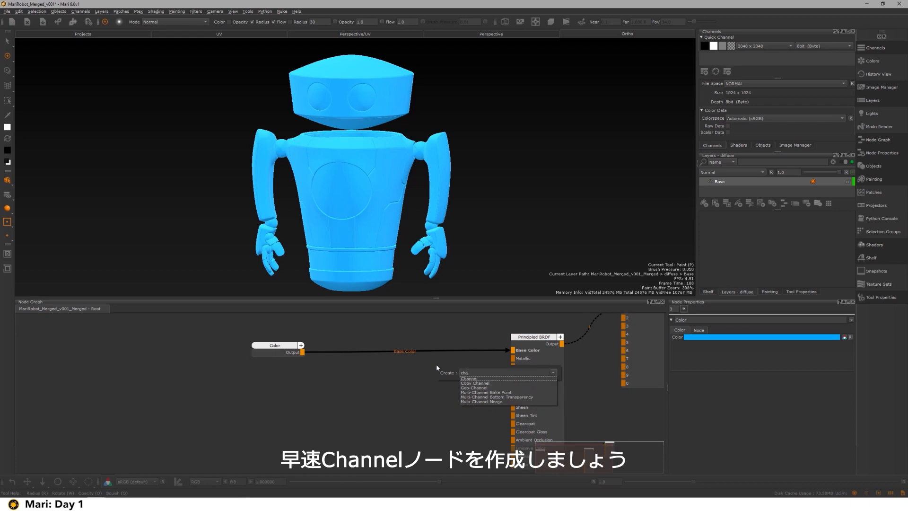
pyautogui.write('nnel')
pyautogui.press('Return')
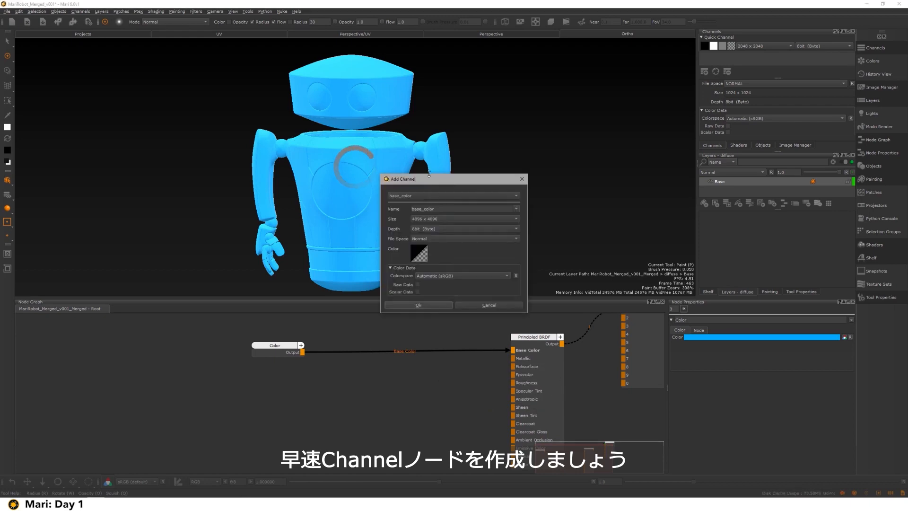
pyautogui.moveTo(430, 179)
pyautogui.mouseDown()
pyautogui.moveTo(435, 146)
pyautogui.moveTo(442, 186)
pyautogui.moveTo(432, 182)
pyautogui.mouseUp()
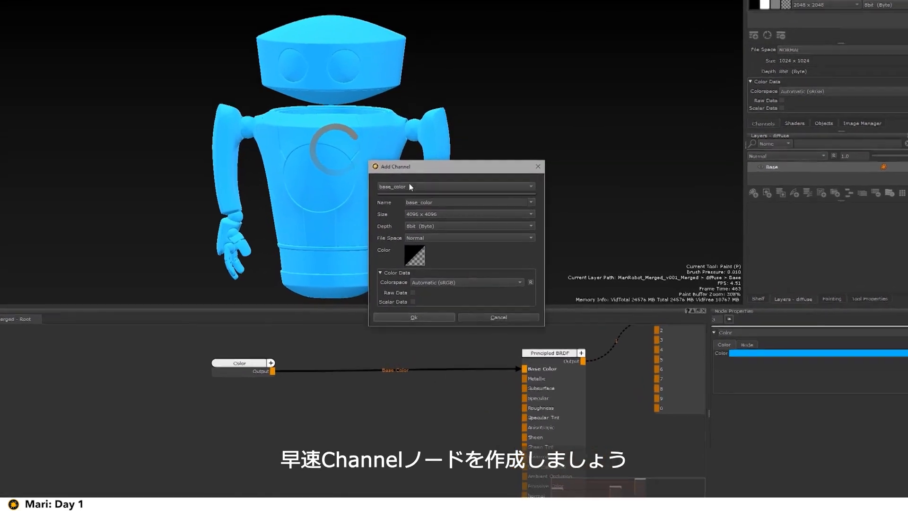
pyautogui.doubleClick(441, 205)
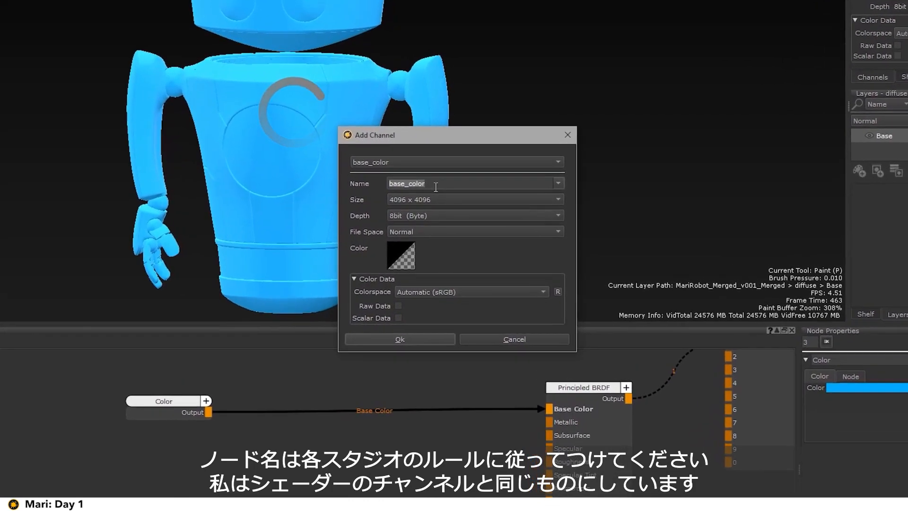
pyautogui.press('End')
pyautogui.hotkey('ctrl', 'shift', 'Left')
pyautogui.click(435, 187)
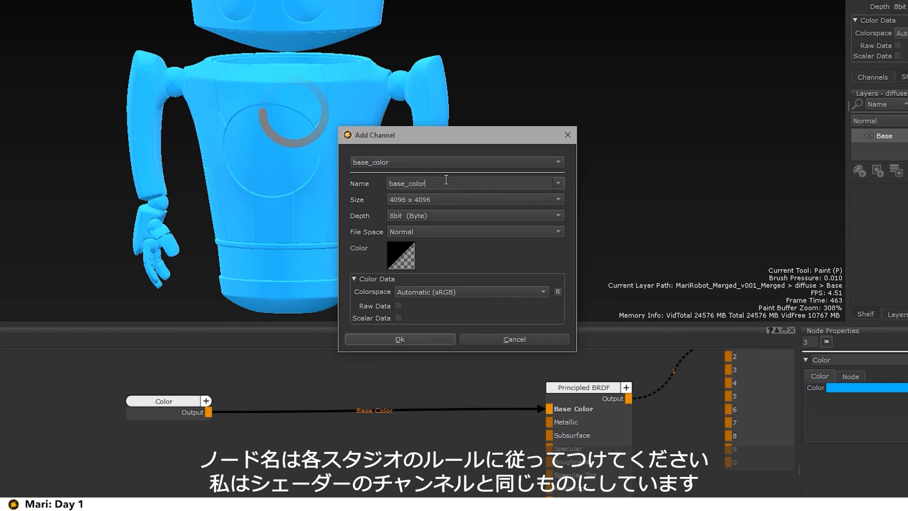
# - Use a size of 4096 x 4096 and a depth of 8bit (Byte) for the new channel
pyautogui.click(404, 198)
pyautogui.click(428, 201)
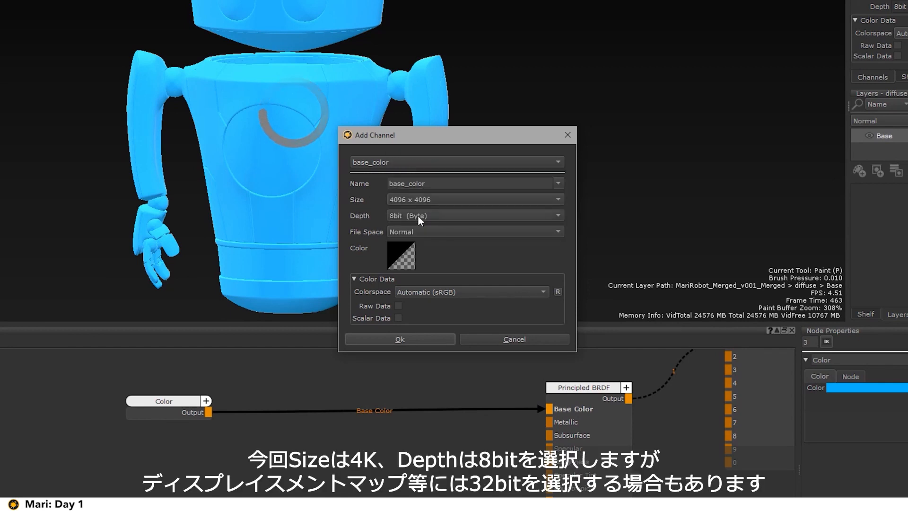
pyautogui.click(411, 219)
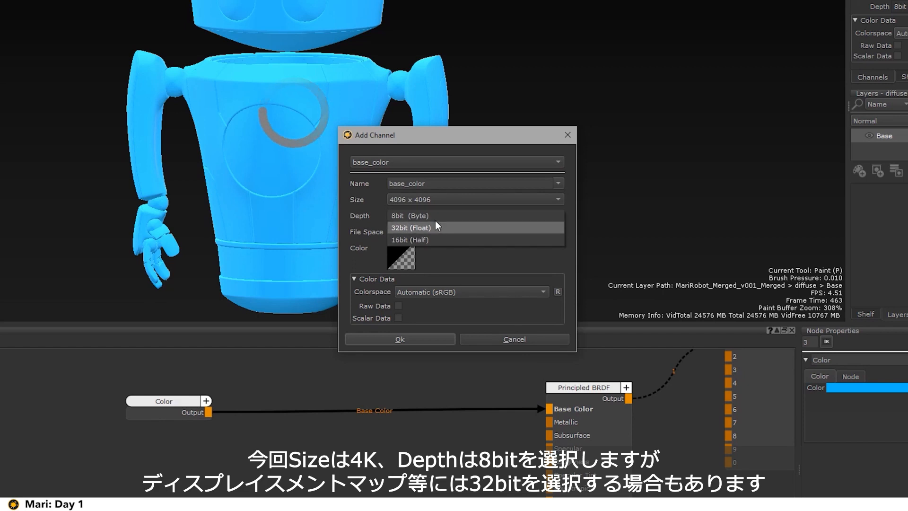
pyautogui.click(417, 218)
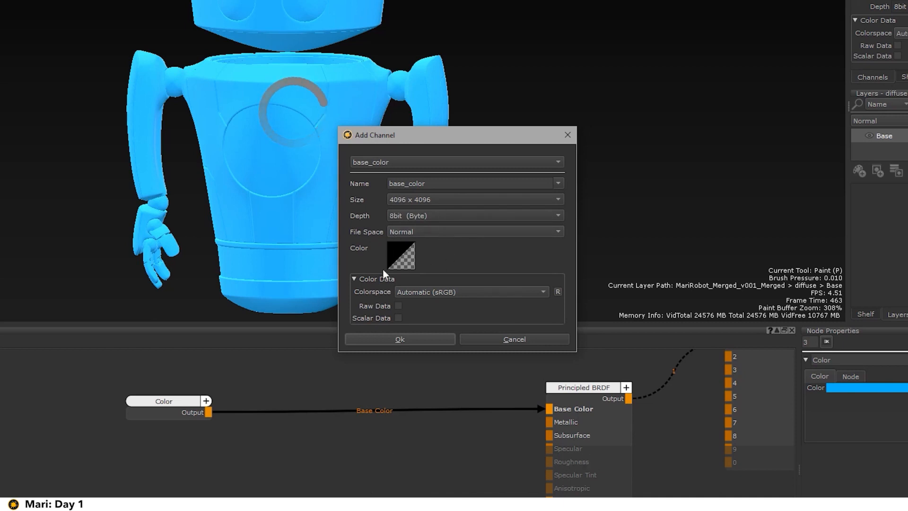
# - Create the channel with its default color and Automatic (sRGB) colorspace, and place its node between Color and Principled BRDF
pyautogui.moveTo(407, 262)
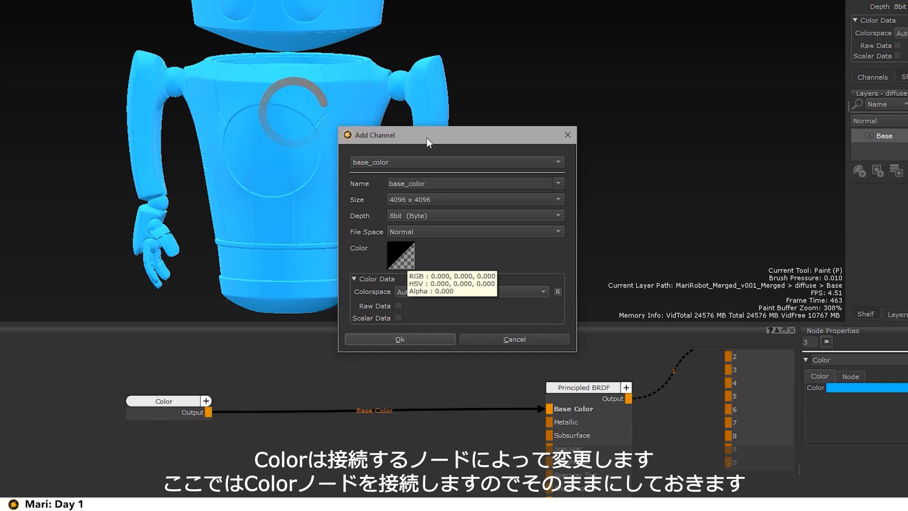
pyautogui.moveTo(427, 138)
pyautogui.mouseDown()
pyautogui.moveTo(434, 135)
pyautogui.moveTo(413, 146)
pyautogui.mouseUp()
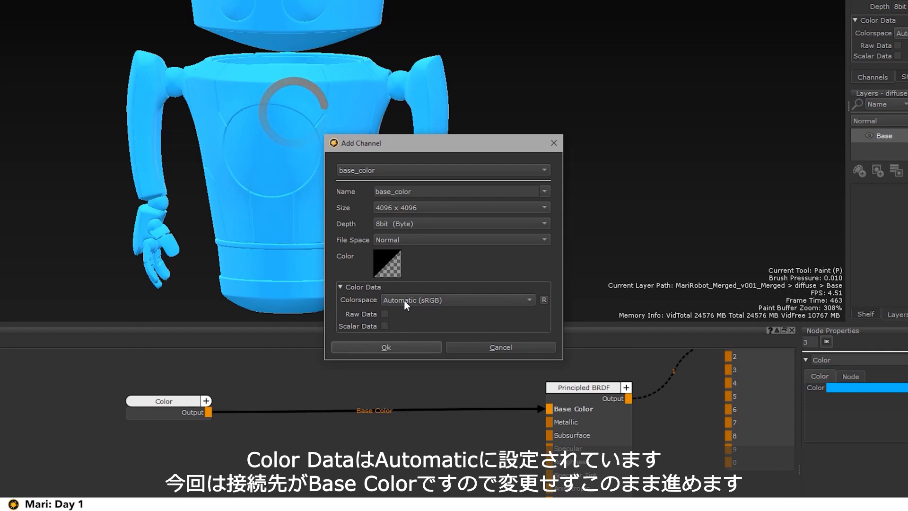
pyautogui.moveTo(410, 298)
pyautogui.moveTo(385, 148); pyautogui.dragTo(342, 126)
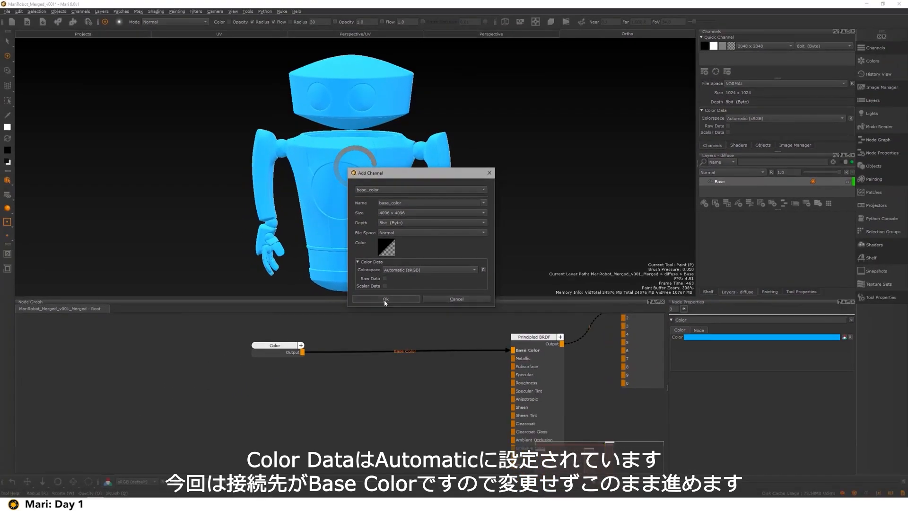
pyautogui.click(386, 299)
pyautogui.moveTo(463, 374); pyautogui.dragTo(421, 342)
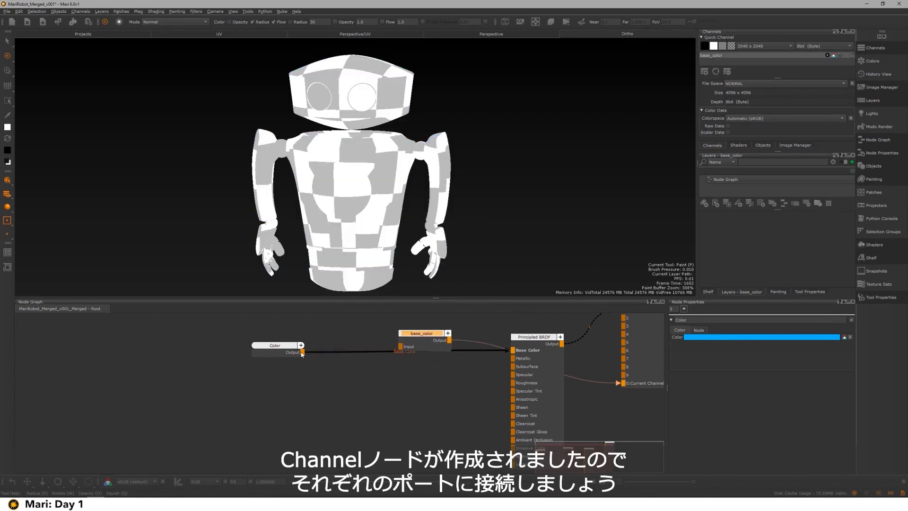
# - Replace the direct Color connection by routing Color into base_color's input and base_color's output into Principled BRDF's Base Color, and align the channel node
pyautogui.moveTo(302, 353); pyautogui.dragTo(410, 349)
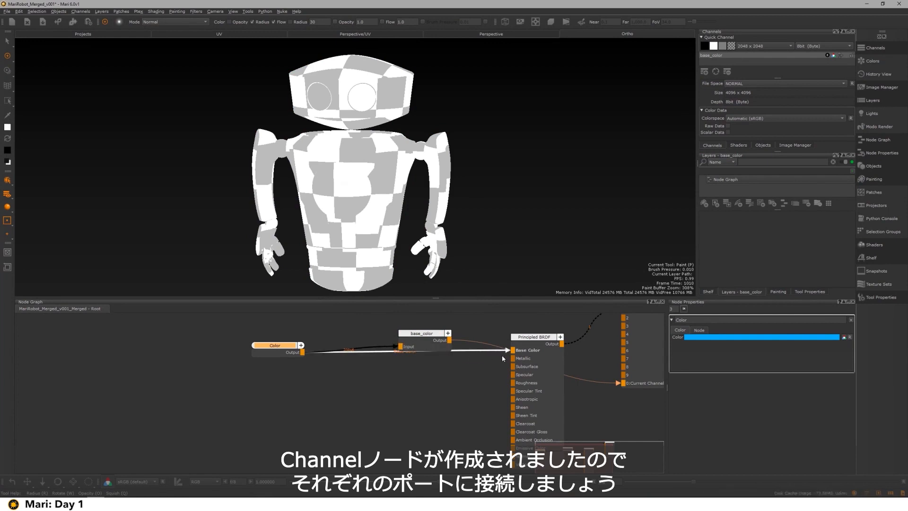
pyautogui.moveTo(503, 356); pyautogui.dragTo(459, 372)
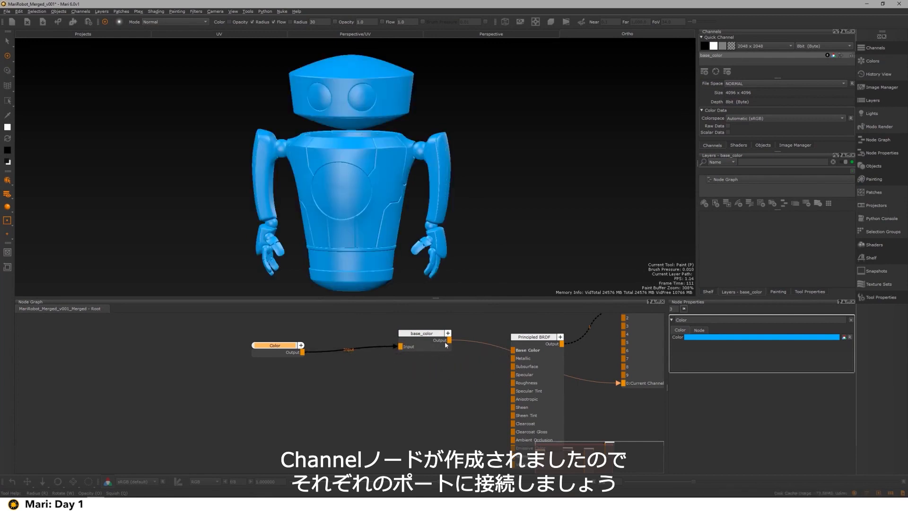
pyautogui.moveTo(449, 340); pyautogui.dragTo(513, 350)
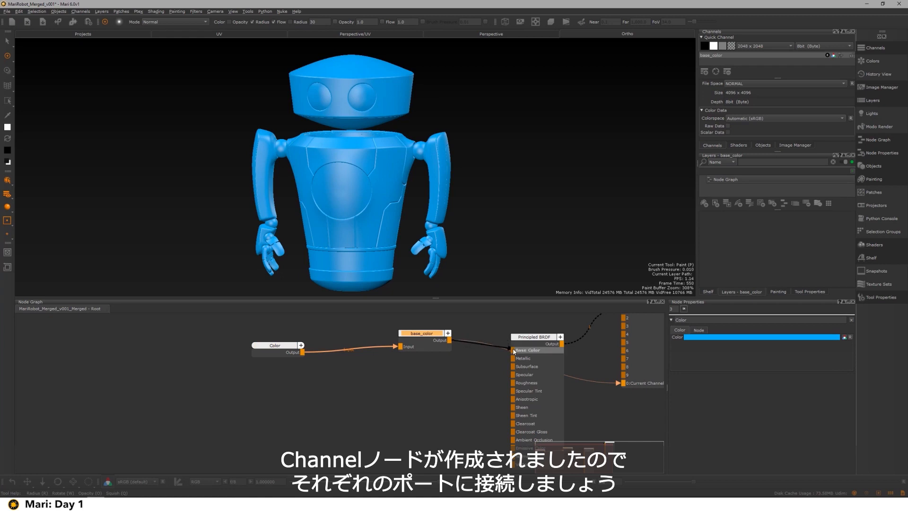
pyautogui.moveTo(430, 339); pyautogui.dragTo(456, 349)
pyautogui.click(446, 346)
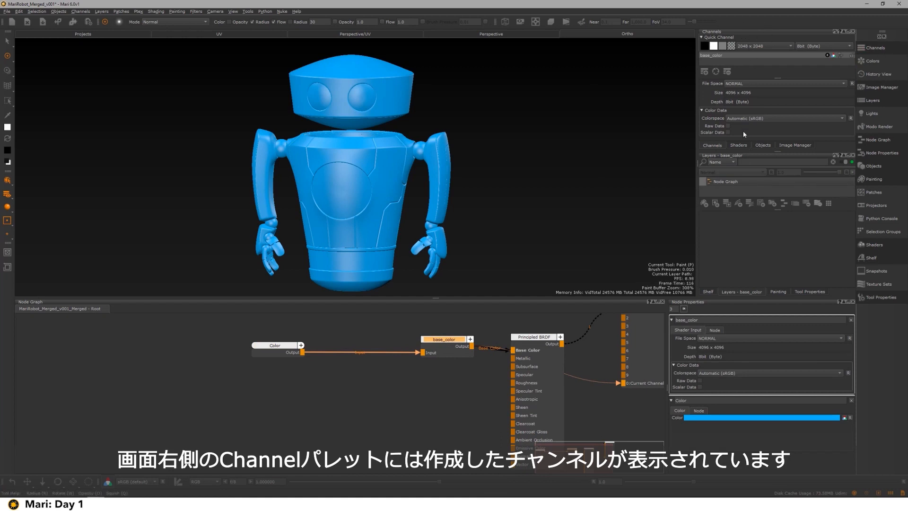
# - Enlarge the Channels palette and examine the resize and export options available for the base_color channel
pyautogui.moveTo(777, 151); pyautogui.dragTo(777, 217)
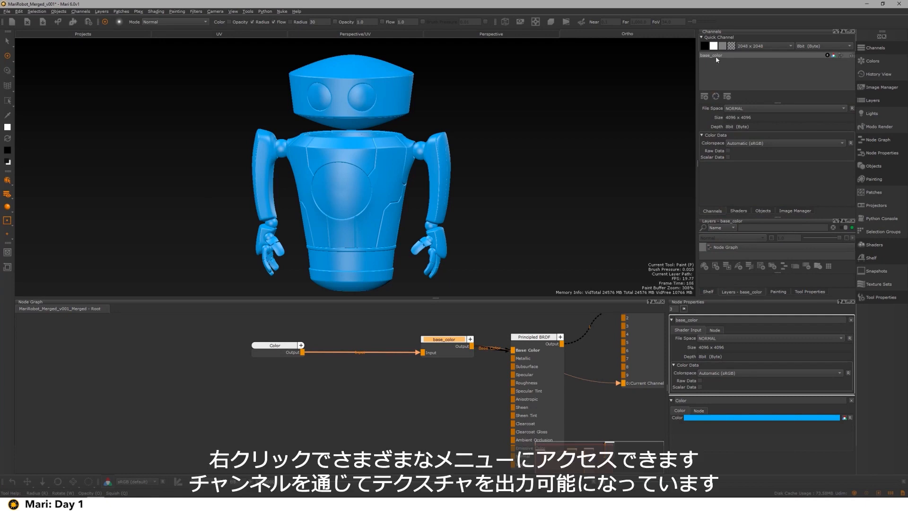
pyautogui.rightClick(717, 56)
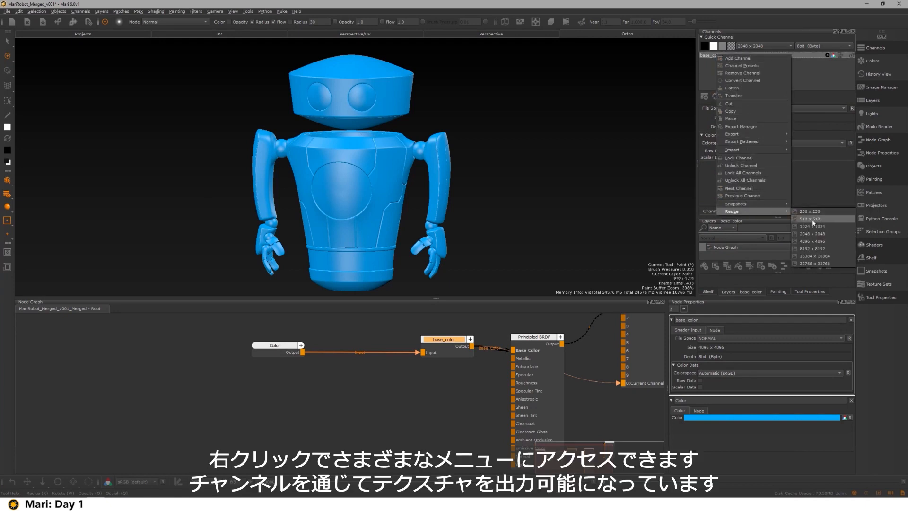
pyautogui.click(830, 75)
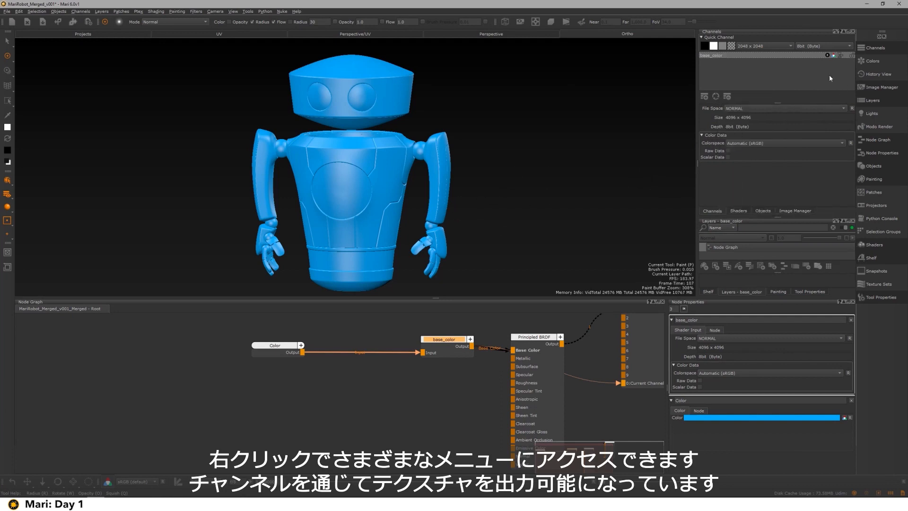
pyautogui.rightClick(720, 57)
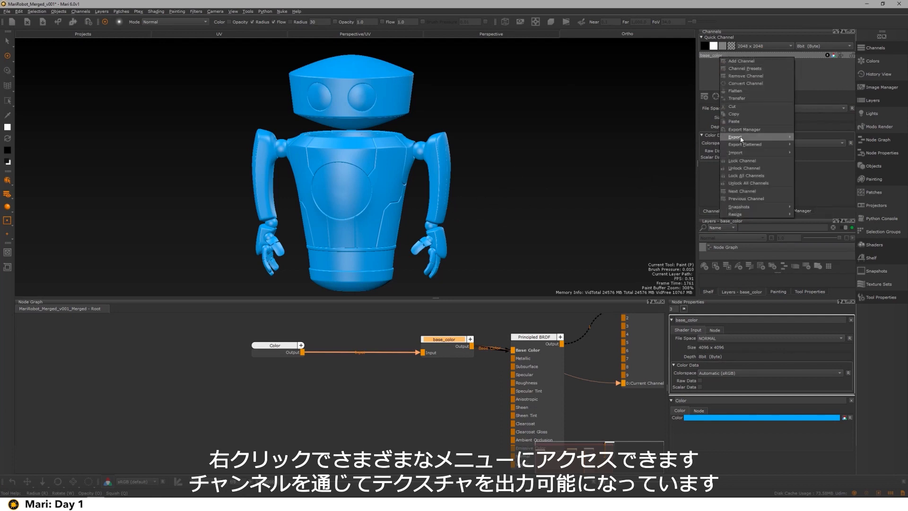
pyautogui.moveTo(744, 138)
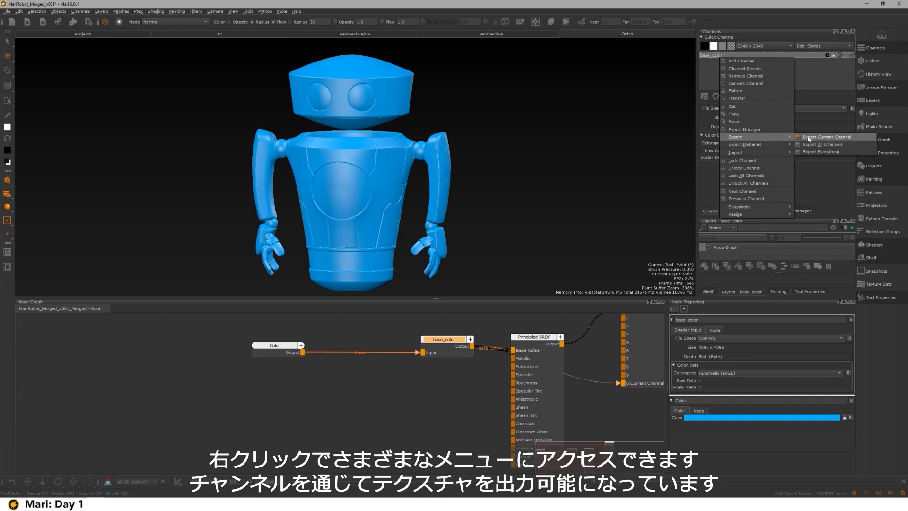
pyautogui.click(444, 414)
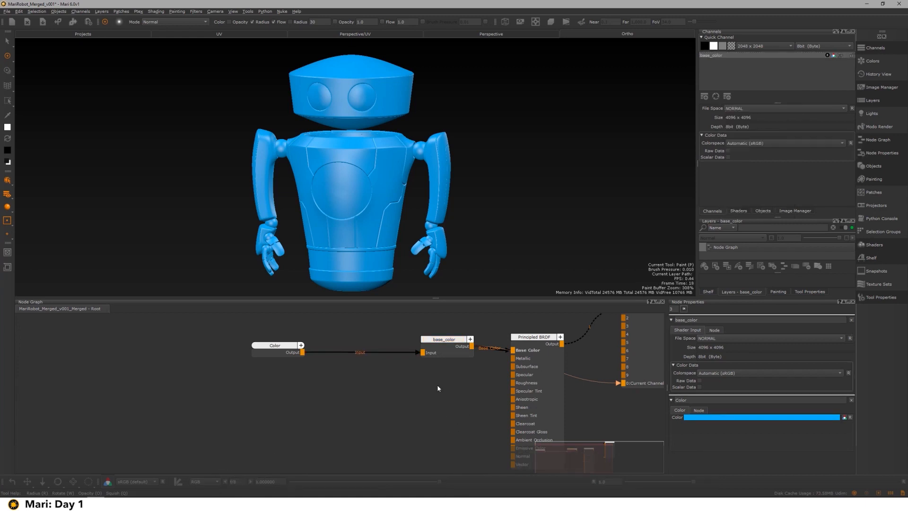
# - Nudge the Principled BRDF node slightly and display the shader result through Viewer input 1
pyautogui.moveTo(437, 385)
pyautogui.mouseDown(button='middle')
pyautogui.moveTo(459, 397)
pyautogui.moveTo(461, 377)
pyautogui.moveTo(426, 387)
pyautogui.mouseUp(button='middle')
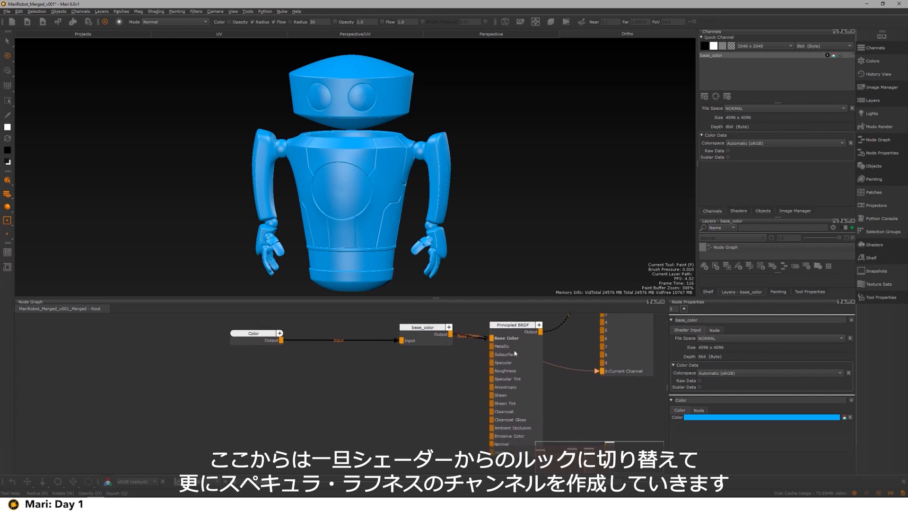
pyautogui.moveTo(515, 352); pyautogui.dragTo(527, 347)
pyautogui.moveTo(447, 369); pyautogui.dragTo(460, 373, button='middle')
pyautogui.moveTo(538, 337); pyautogui.dragTo(551, 345)
pyautogui.press('1')
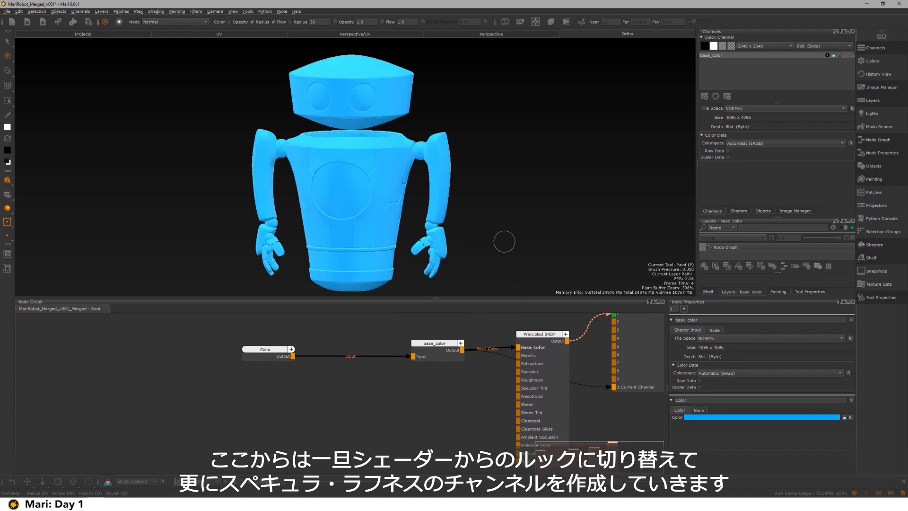
# - Examine the blue shader look on the robot's head, torso and arms from several angles
pyautogui.keyDown('alt'); pyautogui.moveTo(347, 158); pyautogui.dragTo(359, 146, button='middle'); pyautogui.keyUp('alt')
pyautogui.keyDown('alt'); pyautogui.moveTo(359, 146); pyautogui.dragTo(402, 149); pyautogui.keyUp('alt')
pyautogui.keyDown('alt'); pyautogui.moveTo(401, 150); pyautogui.dragTo(428, 177, button='right'); pyautogui.keyUp('alt')
pyautogui.keyDown('alt'); pyautogui.moveTo(428, 177); pyautogui.dragTo(399, 185, button='middle'); pyautogui.keyUp('alt')
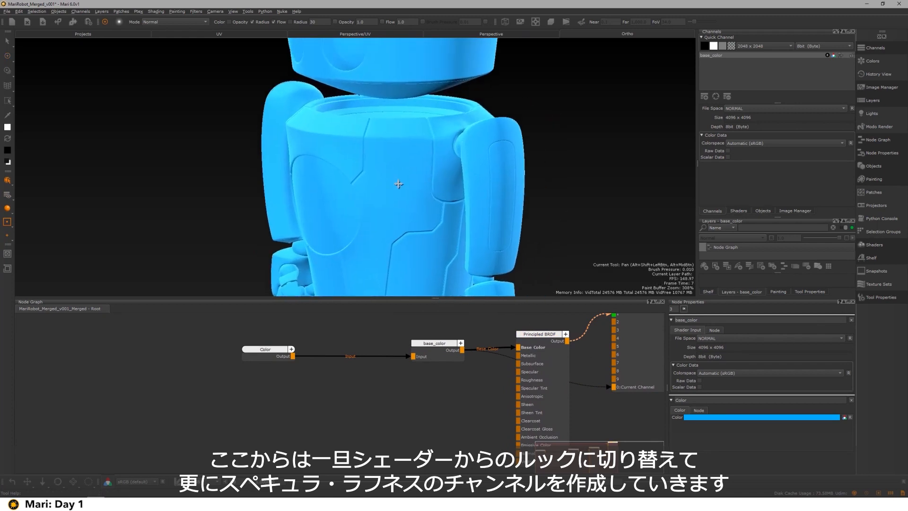
pyautogui.keyDown('alt'); pyautogui.moveTo(399, 184); pyautogui.dragTo(395, 163, button='right'); pyautogui.keyUp('alt')
pyautogui.keyDown('alt'); pyautogui.moveTo(395, 163); pyautogui.dragTo(428, 160); pyautogui.keyUp('alt')
pyautogui.keyDown('alt'); pyautogui.moveTo(427, 160); pyautogui.dragTo(284, 137, button='right'); pyautogui.keyUp('alt')
pyautogui.keyDown('alt'); pyautogui.moveTo(283, 137); pyautogui.dragTo(248, 159, button='middle'); pyautogui.keyUp('alt')
pyautogui.keyDown('alt'); pyautogui.moveTo(248, 159); pyautogui.dragTo(276, 156); pyautogui.keyUp('alt')
pyautogui.keyDown('alt'); pyautogui.moveTo(276, 156); pyautogui.dragTo(308, 146, button='right'); pyautogui.keyUp('alt')
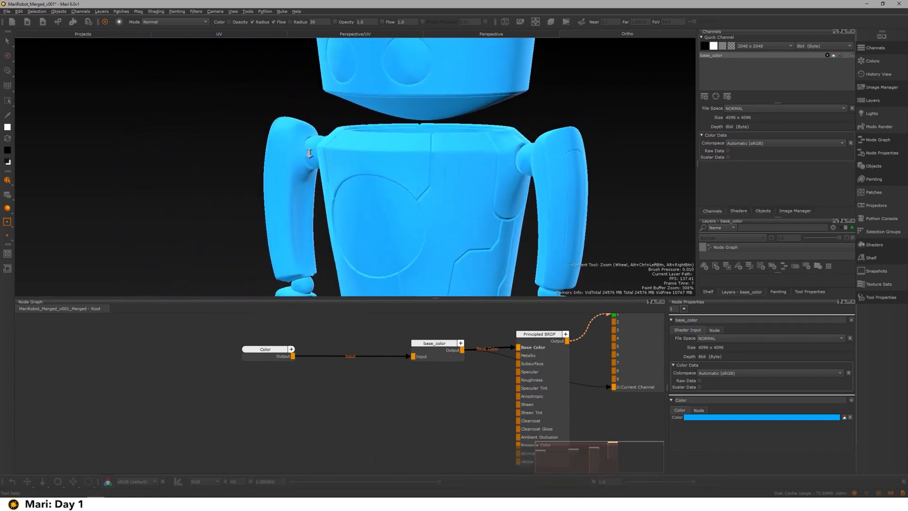
pyautogui.keyDown('alt'); pyautogui.moveTo(308, 146); pyautogui.dragTo(383, 159); pyautogui.keyUp('alt')
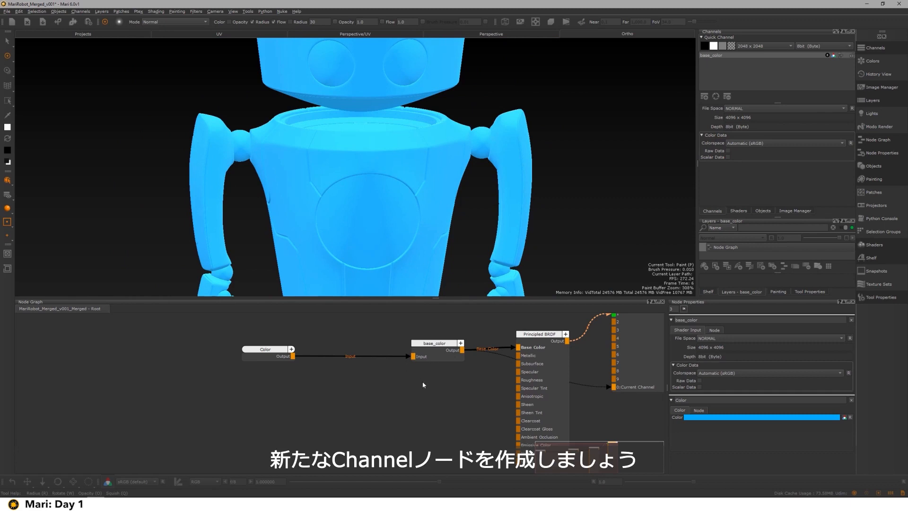
# - Add a Channel node to the graph and name the new channel specular_roughness
pyautogui.press('Tab')
pyautogui.write('ch')
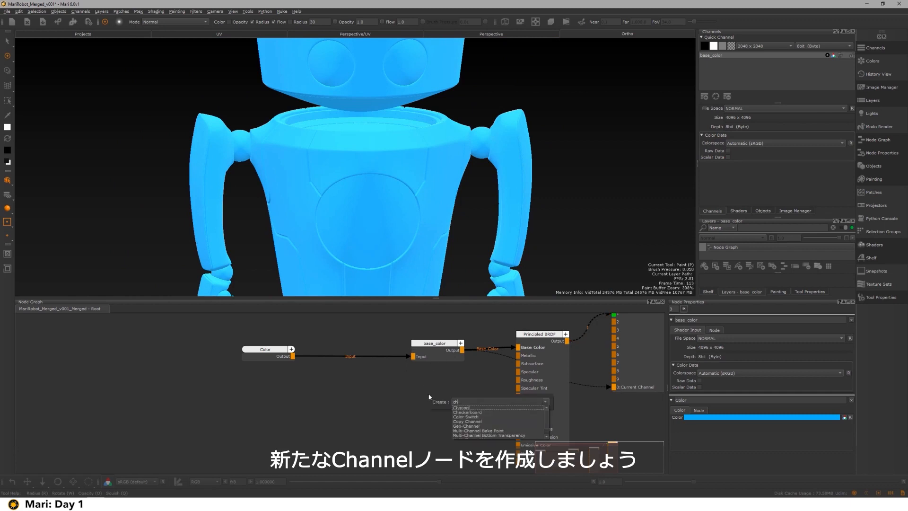
pyautogui.press('Down')
pyautogui.press('Return')
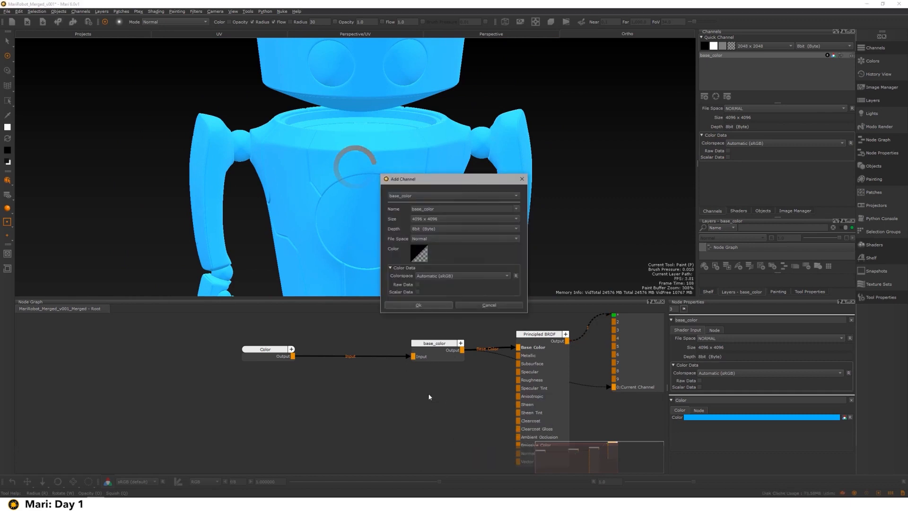
pyautogui.moveTo(444, 208); pyautogui.dragTo(398, 211)
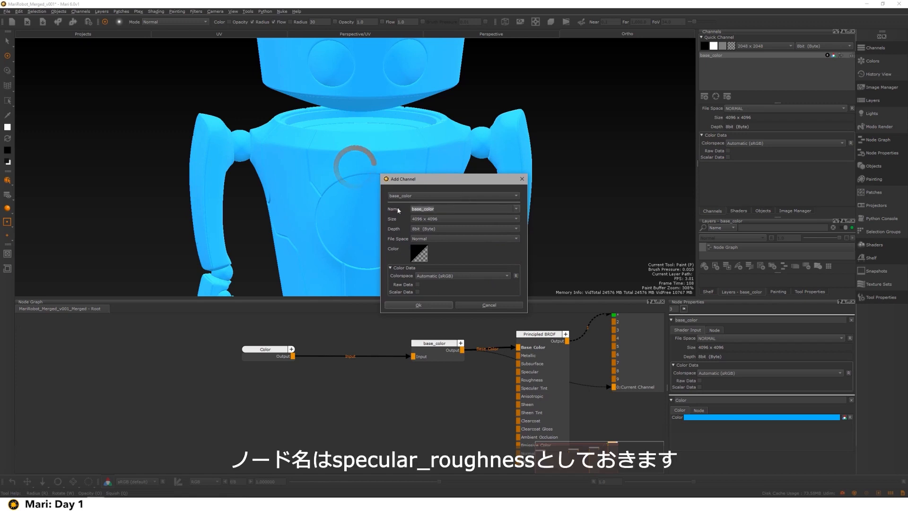
pyautogui.write('specu')
pyautogui.press('BackSpace')
pyautogui.press('BackSpace')
pyautogui.press('BackSpace')
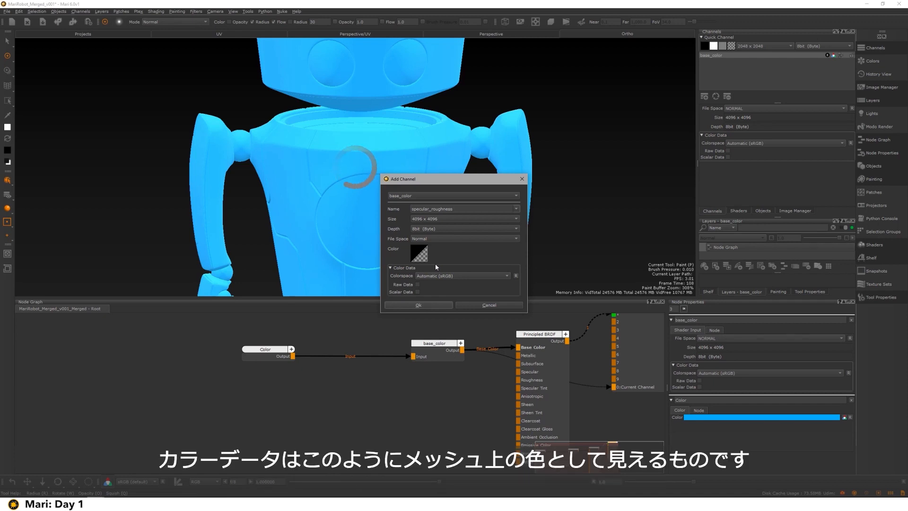
# - Flag the specular_roughness channel as Scalar Data, keeping 4096 x 4096 and 8bit (Byte), and create it
pyautogui.moveTo(448, 182); pyautogui.dragTo(579, 157)
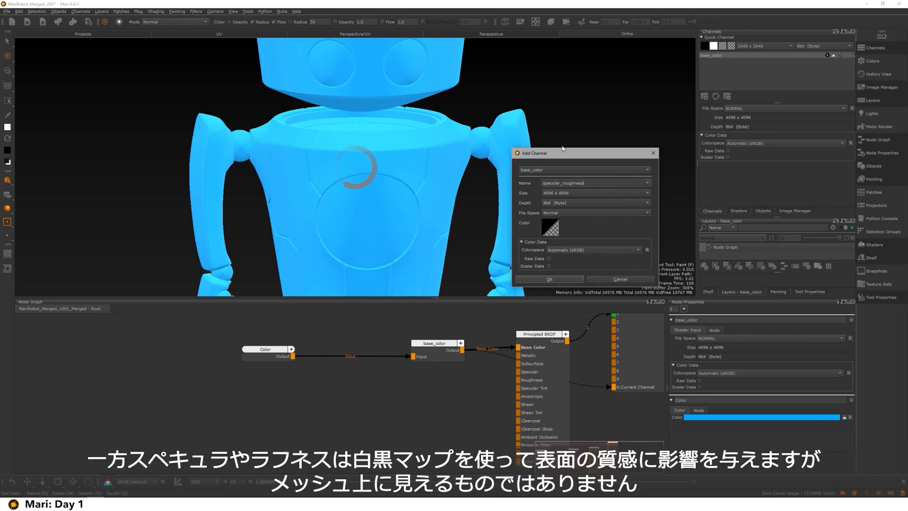
pyautogui.moveTo(567, 157); pyautogui.dragTo(560, 174)
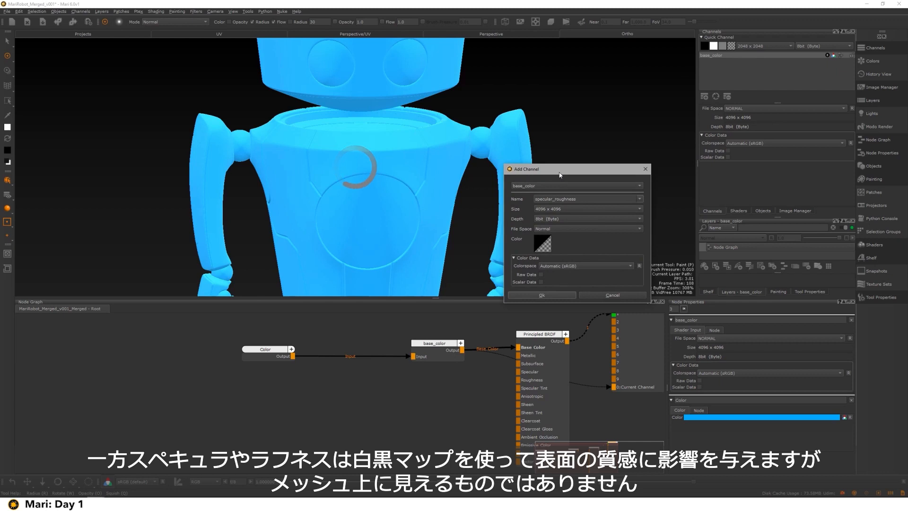
pyautogui.moveTo(561, 175); pyautogui.dragTo(467, 192)
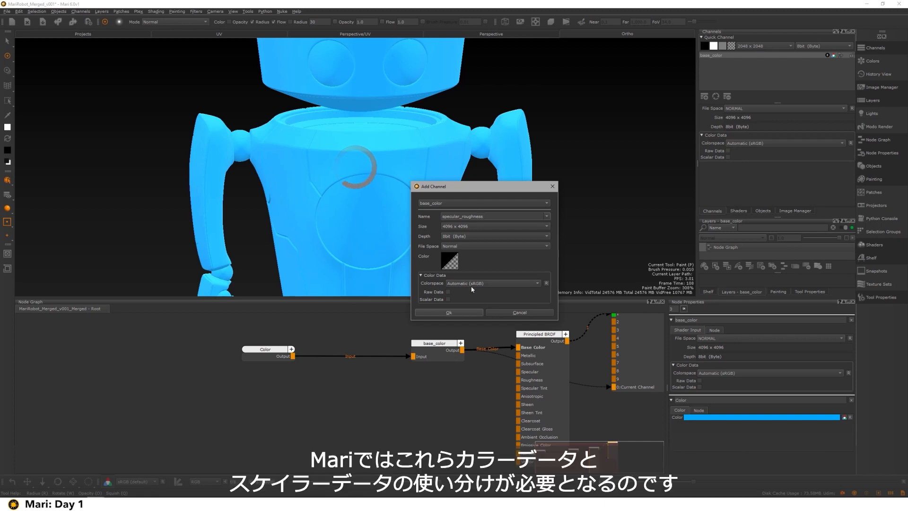
pyautogui.click(448, 299)
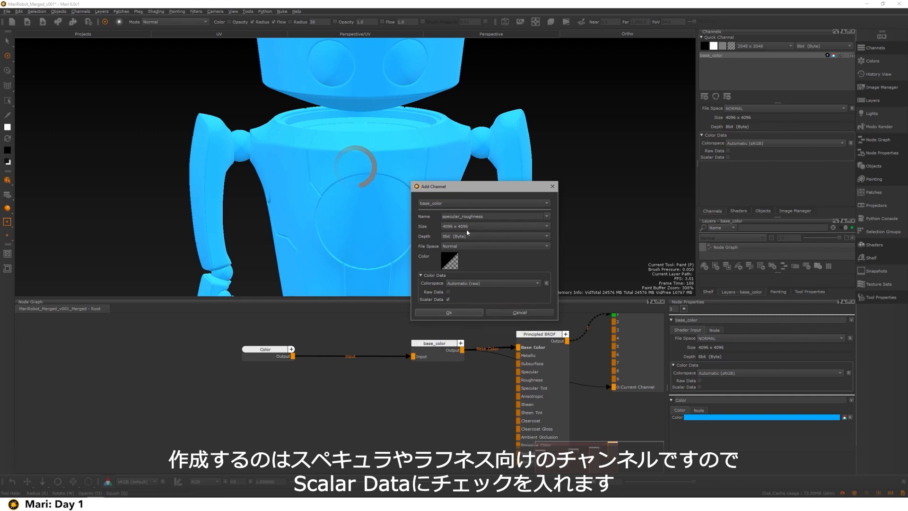
pyautogui.click(454, 312)
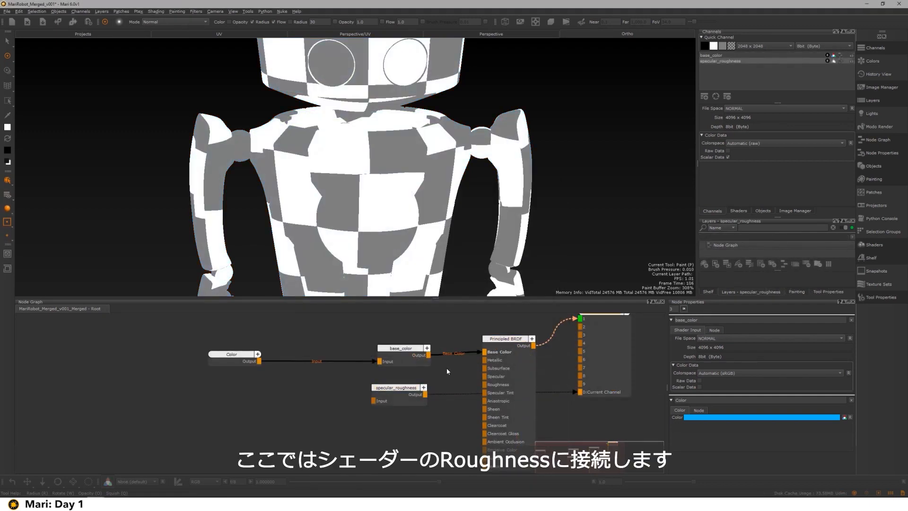
# - Connect specular_roughness's output to the Principled BRDF's Roughness input and align the node beneath base_color
pyautogui.moveTo(447, 372); pyautogui.dragTo(410, 375, button='middle')
pyautogui.click(360, 393)
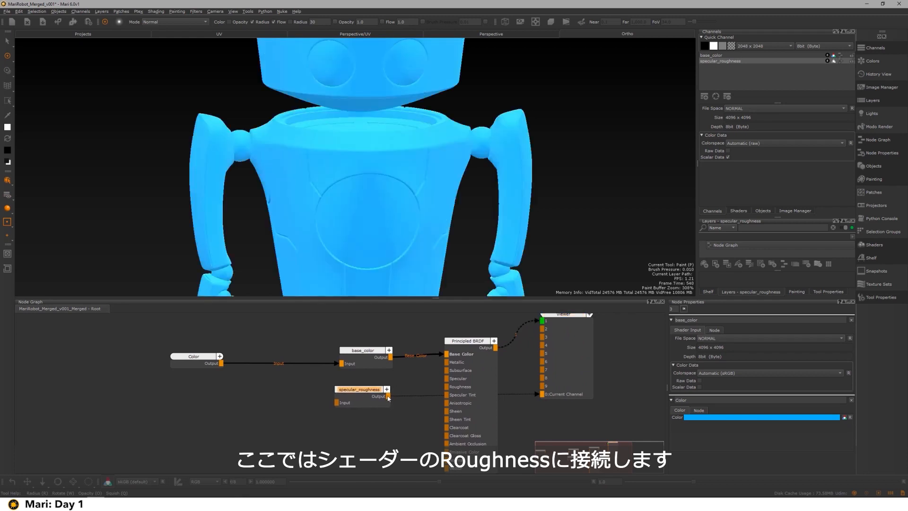
pyautogui.moveTo(388, 397)
pyautogui.mouseDown()
pyautogui.moveTo(470, 384)
pyautogui.moveTo(461, 387)
pyautogui.mouseUp()
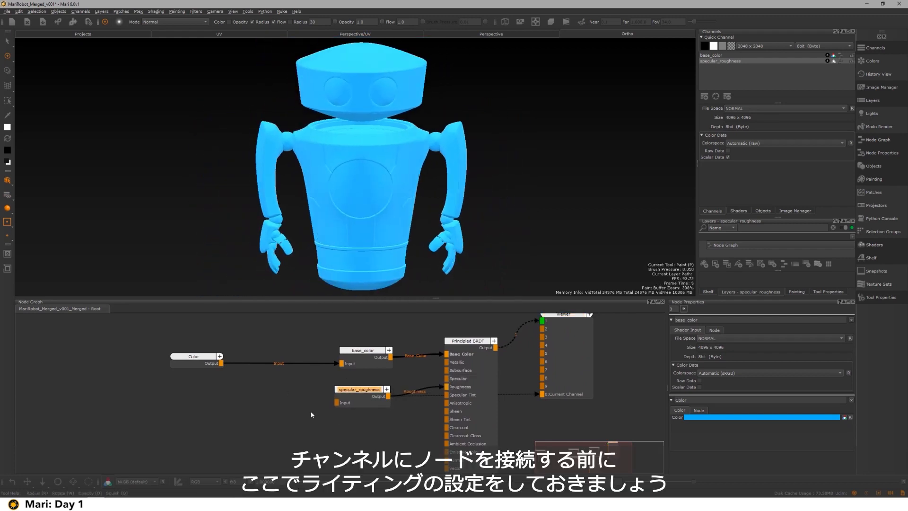
pyautogui.moveTo(357, 398); pyautogui.dragTo(358, 394)
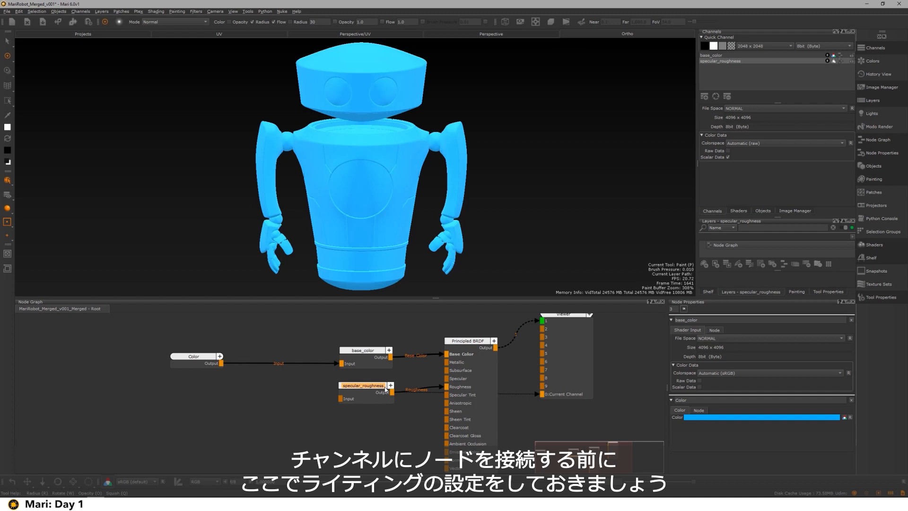
# - Open the Lights palette floating over the viewport and try switching its point lights off and back on
pyautogui.click(872, 115)
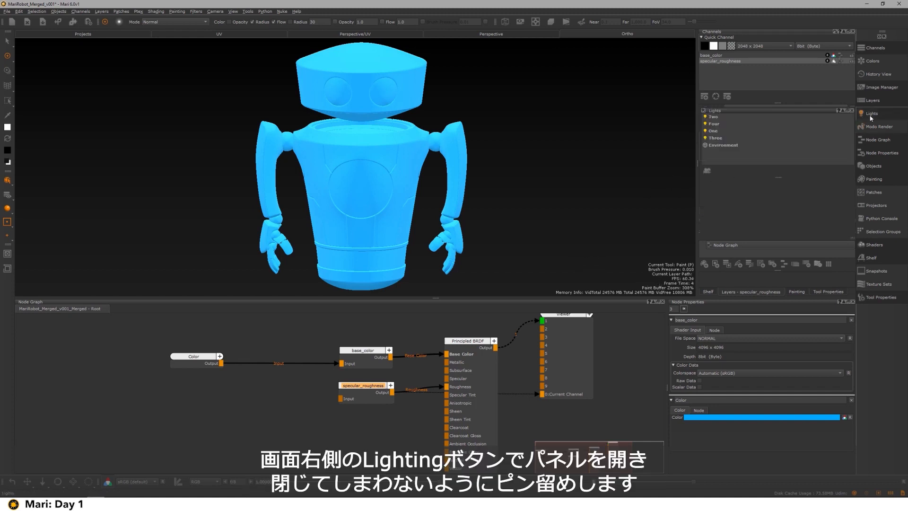
pyautogui.moveTo(818, 112); pyautogui.dragTo(584, 96)
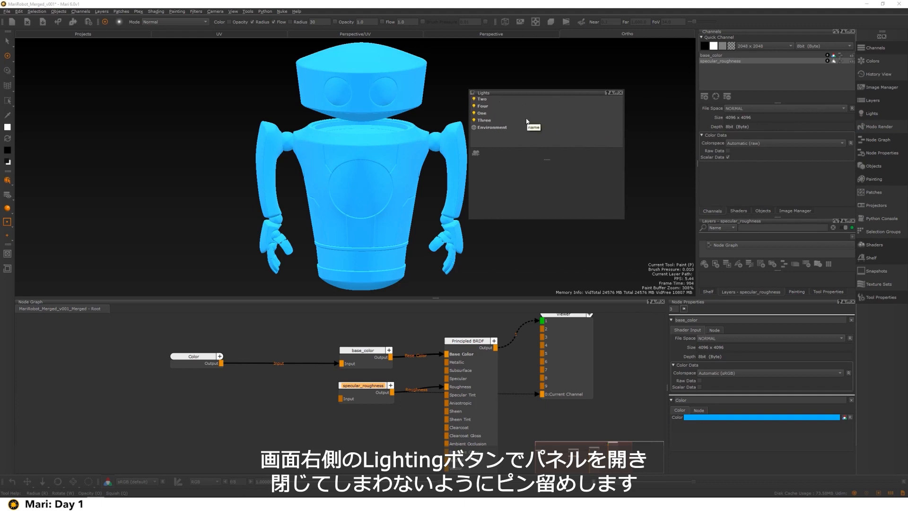
pyautogui.click(473, 99)
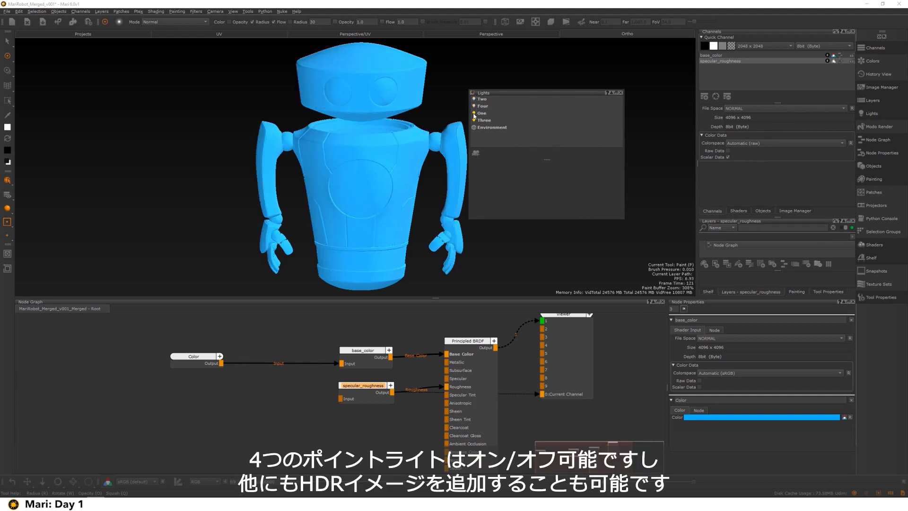
pyautogui.click(474, 114)
pyautogui.click(474, 120)
pyautogui.click(474, 121)
pyautogui.click(475, 99)
# - Assign the white-floored studio image with dark curtains to the Environment light and turn that light on
pyautogui.click(487, 128)
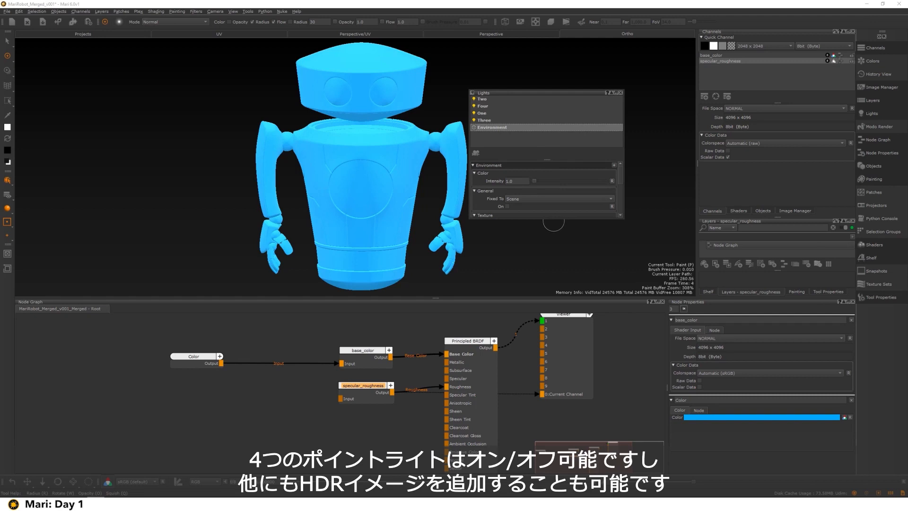
pyautogui.moveTo(559, 218); pyautogui.dragTo(558, 294)
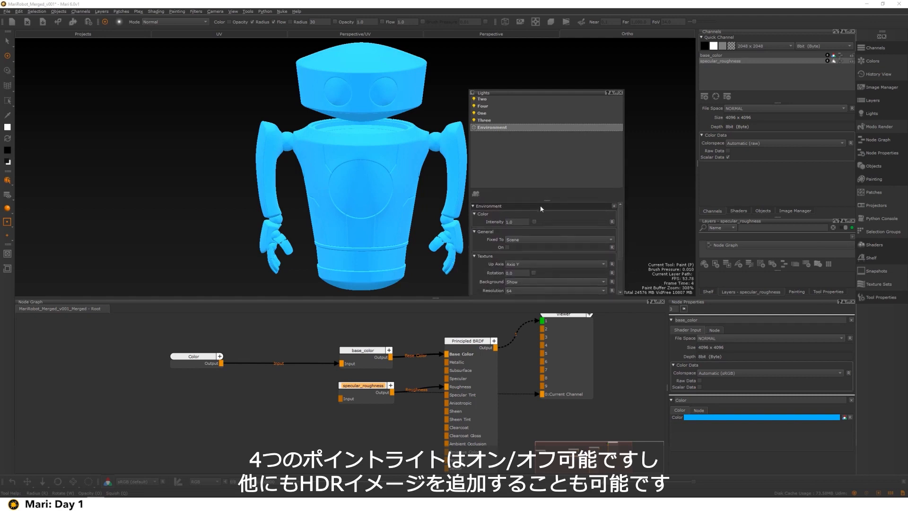
pyautogui.moveTo(548, 201); pyautogui.dragTo(547, 161)
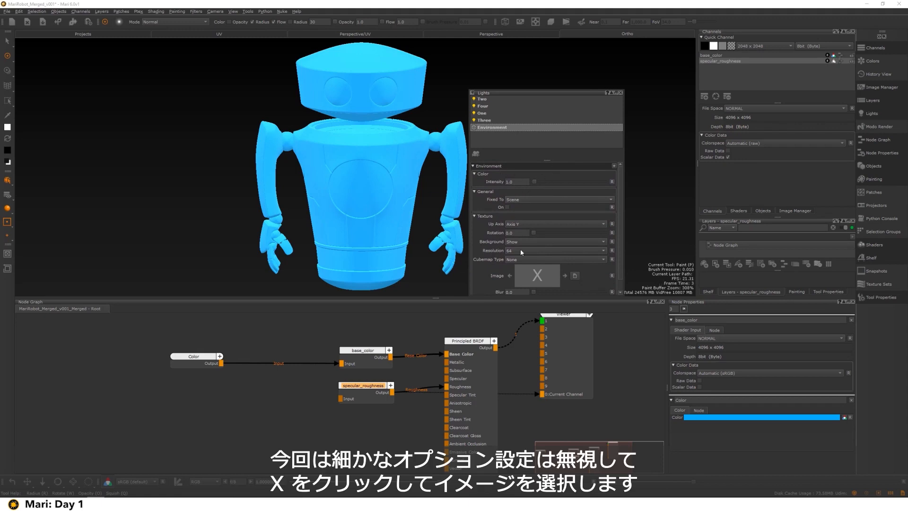
pyautogui.click(536, 277)
pyautogui.scroll(2, 639, 218)
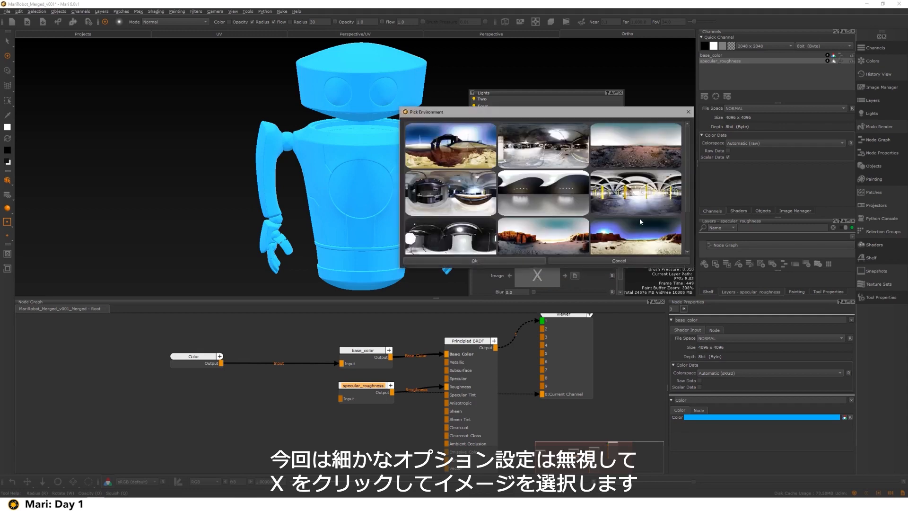
pyautogui.click(454, 240)
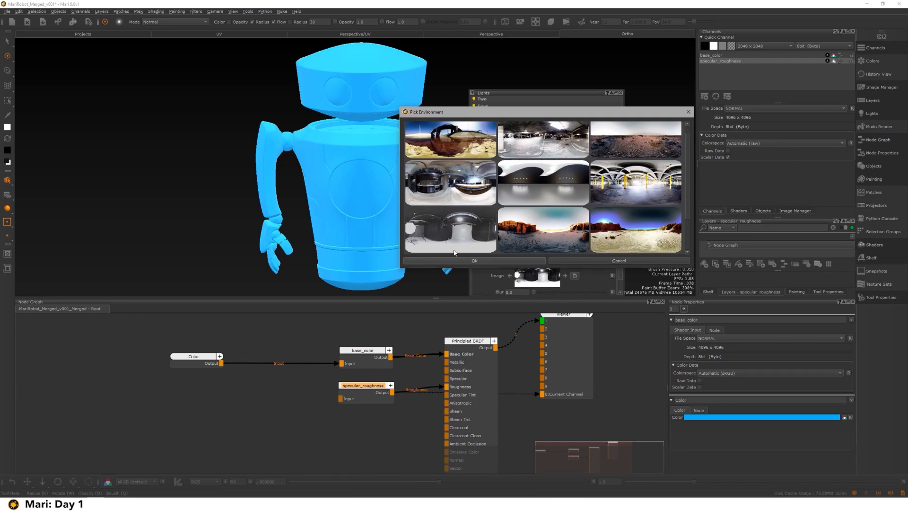
pyautogui.click(471, 261)
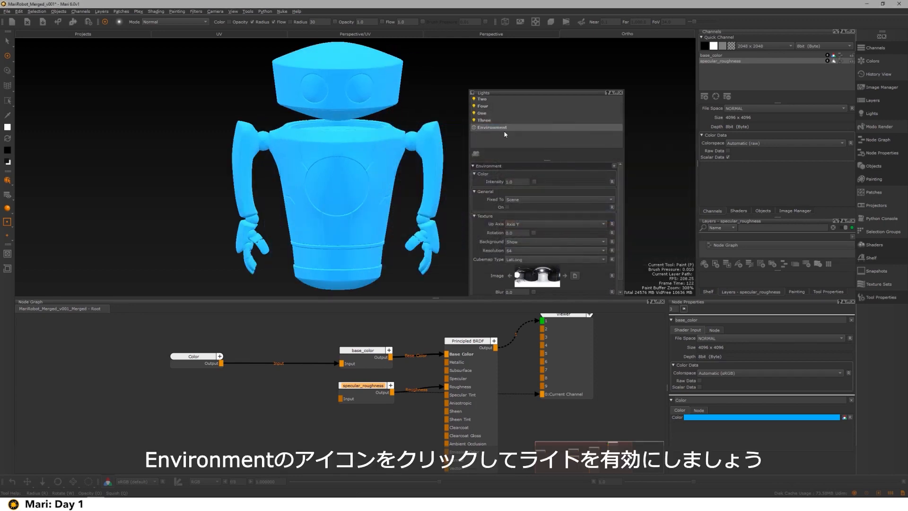
pyautogui.click(474, 127)
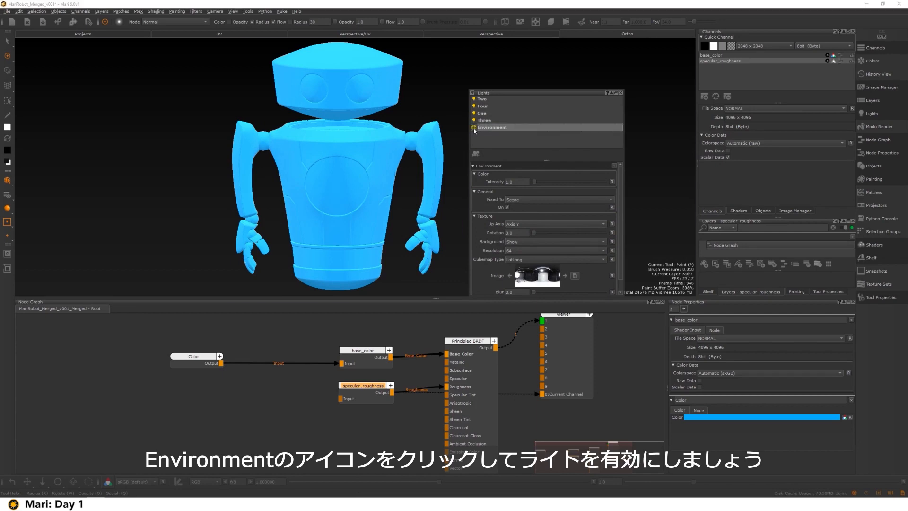
pyautogui.moveTo(380, 195)
pyautogui.keyDown('alt'); pyautogui.mouseDown()
pyautogui.moveTo(270, 180)
pyautogui.moveTo(379, 184)
pyautogui.mouseUp(); pyautogui.keyUp('alt')
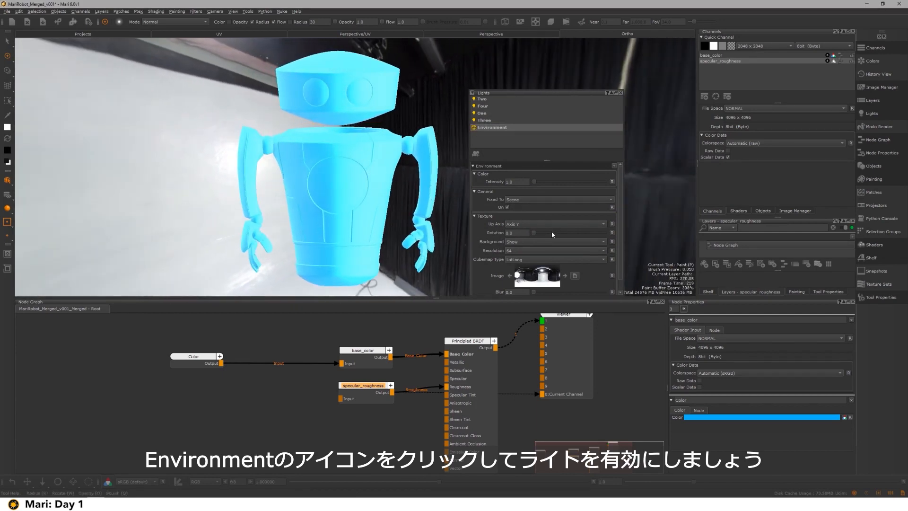
# - Replace the Environment light's image with the underground car park and check it around the robot
pyautogui.click(537, 278)
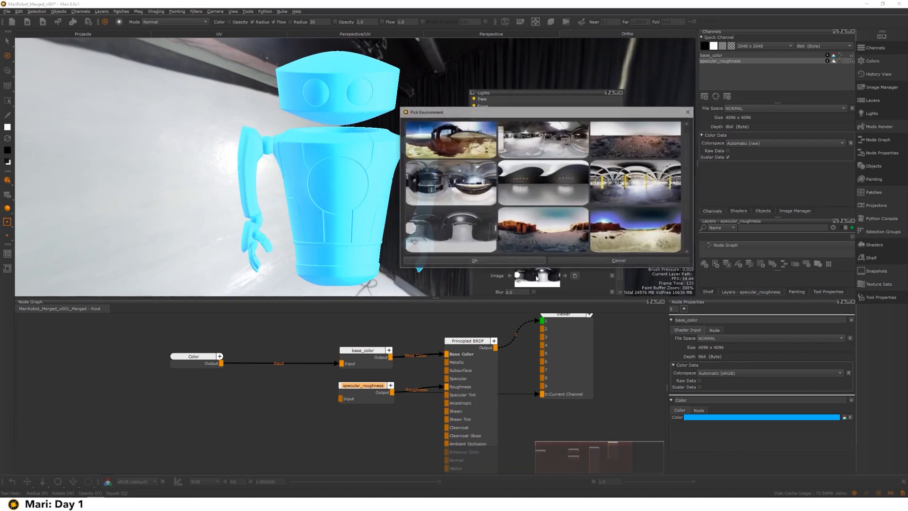
pyautogui.click(552, 147)
pyautogui.click(492, 261)
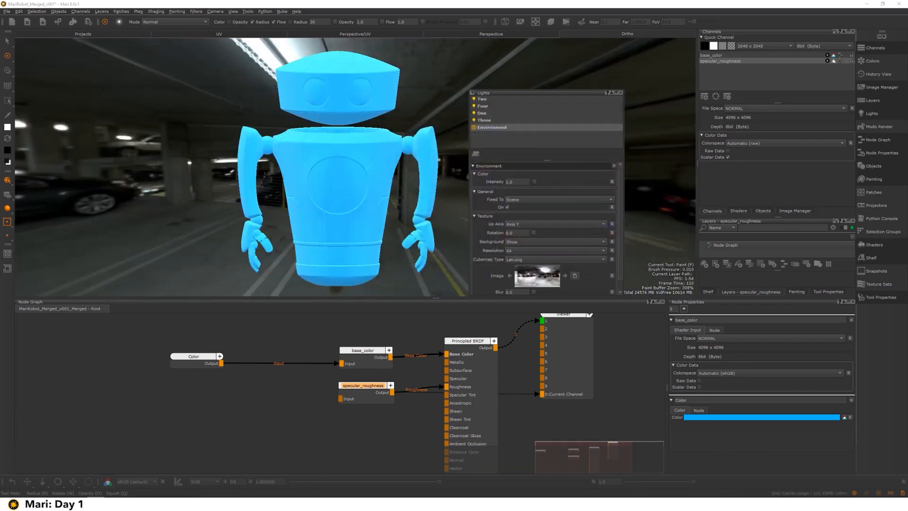
pyautogui.moveTo(344, 157)
pyautogui.keyDown('alt'); pyautogui.mouseDown()
pyautogui.moveTo(480, 159)
pyautogui.moveTo(337, 157)
pyautogui.mouseUp(); pyautogui.keyUp('alt')
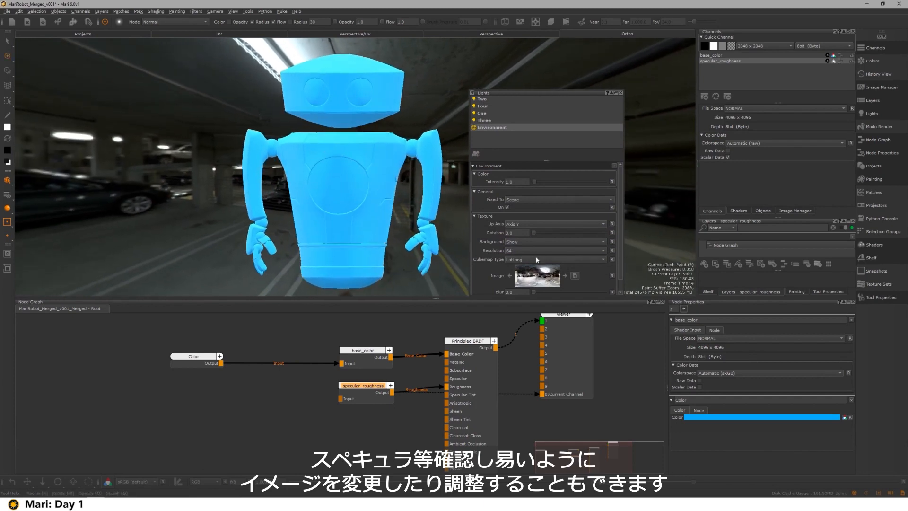
pyautogui.moveTo(333, 204)
pyautogui.keyDown('alt'); pyautogui.mouseDown()
pyautogui.moveTo(397, 207)
pyautogui.moveTo(333, 209)
pyautogui.mouseUp(); pyautogui.keyUp('alt')
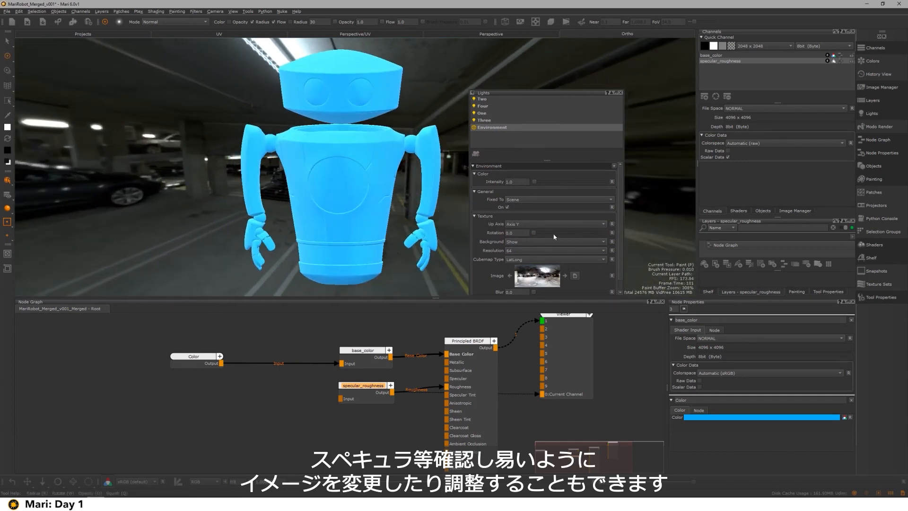
# - Blur the environment image to about 0.26, close the Lights palette and reframe the robot
pyautogui.scroll(-1, 542, 280)
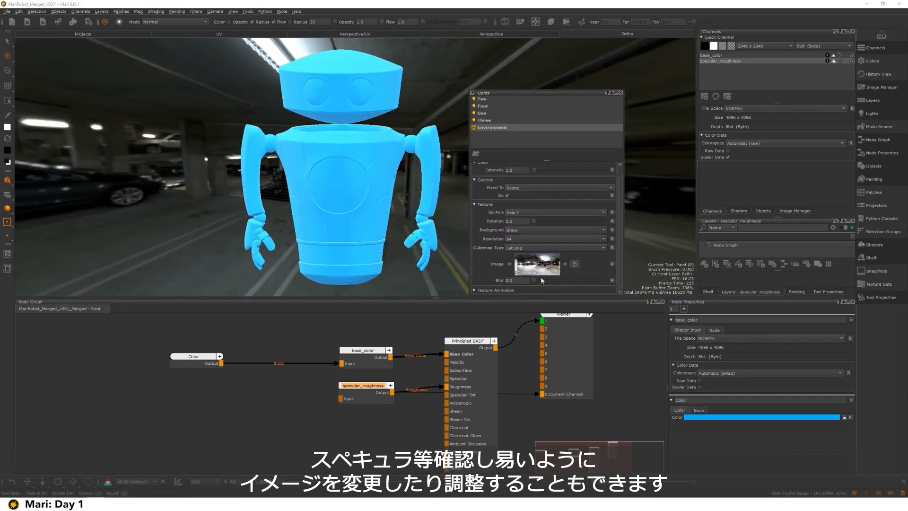
pyautogui.moveTo(535, 280)
pyautogui.mouseDown()
pyautogui.moveTo(601, 281)
pyautogui.moveTo(536, 276)
pyautogui.moveTo(551, 280)
pyautogui.mouseUp()
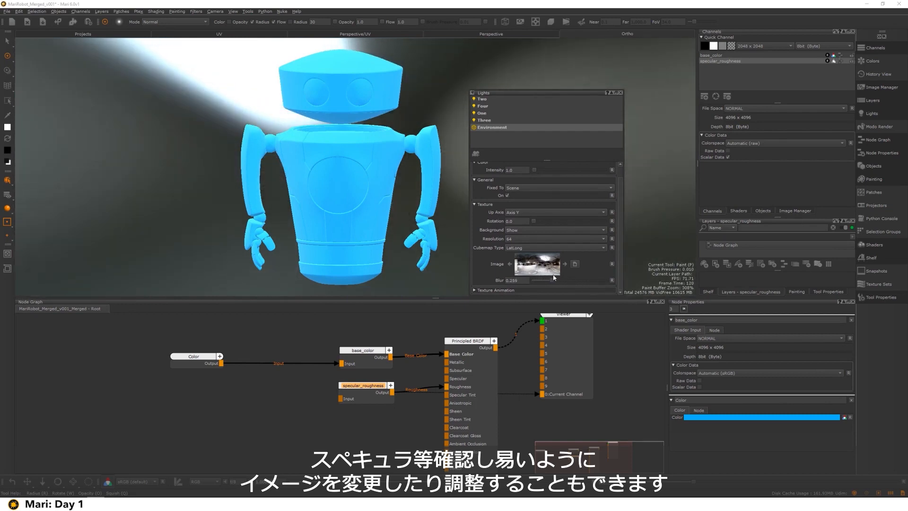
pyautogui.click(622, 93)
pyautogui.keyDown('alt'); pyautogui.moveTo(402, 115); pyautogui.dragTo(419, 95, button='middle'); pyautogui.keyUp('alt')
pyautogui.moveTo(419, 95)
pyautogui.keyDown('alt'); pyautogui.mouseDown()
pyautogui.moveTo(507, 95)
pyautogui.moveTo(403, 98)
pyautogui.mouseUp(); pyautogui.keyUp('alt')
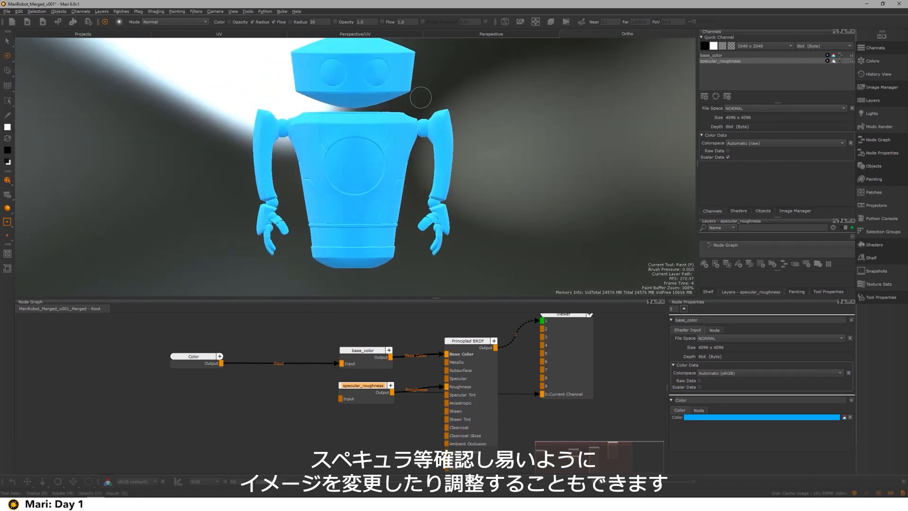
# - Move the specular_roughness node slightly lower beneath base_color in the node graph
pyautogui.moveTo(379, 398); pyautogui.dragTo(378, 404)
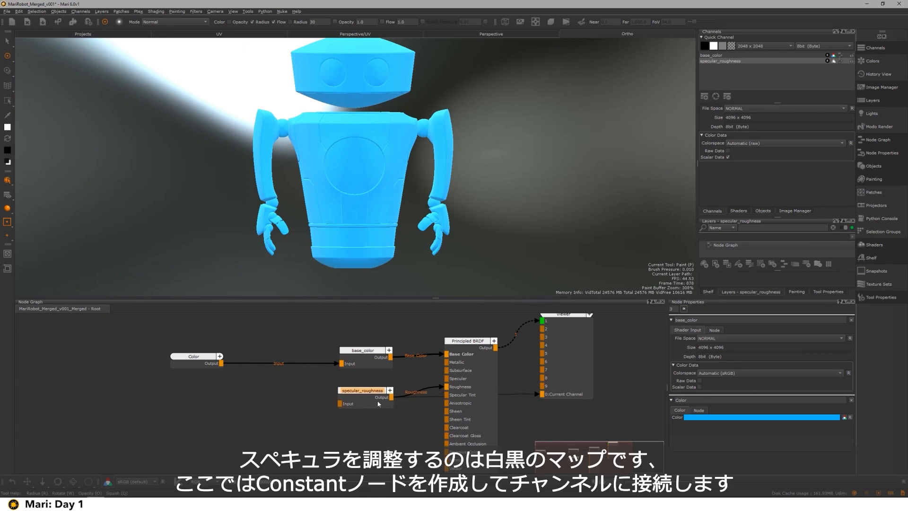
pyautogui.moveTo(272, 388); pyautogui.dragTo(293, 386, button='middle')
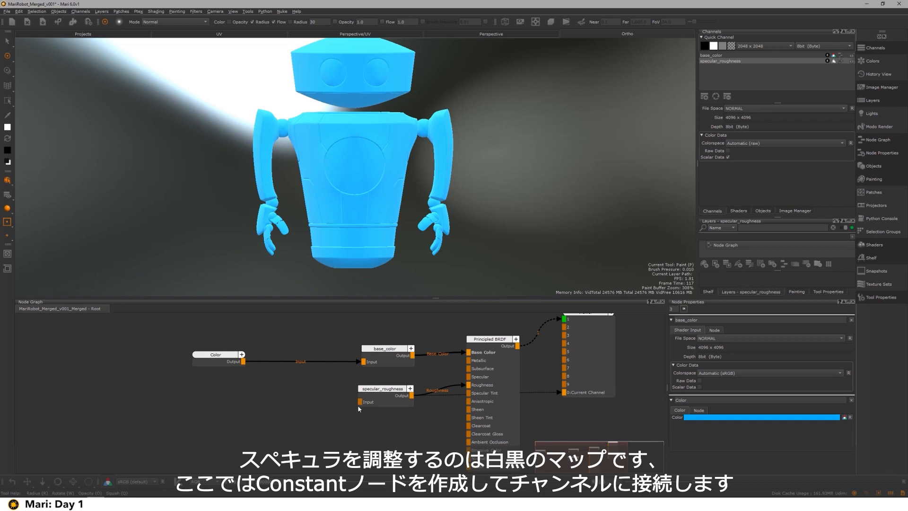
# - Create a Constant node beside specular_roughness and connect its output to that channel's input
pyautogui.press('Tab')
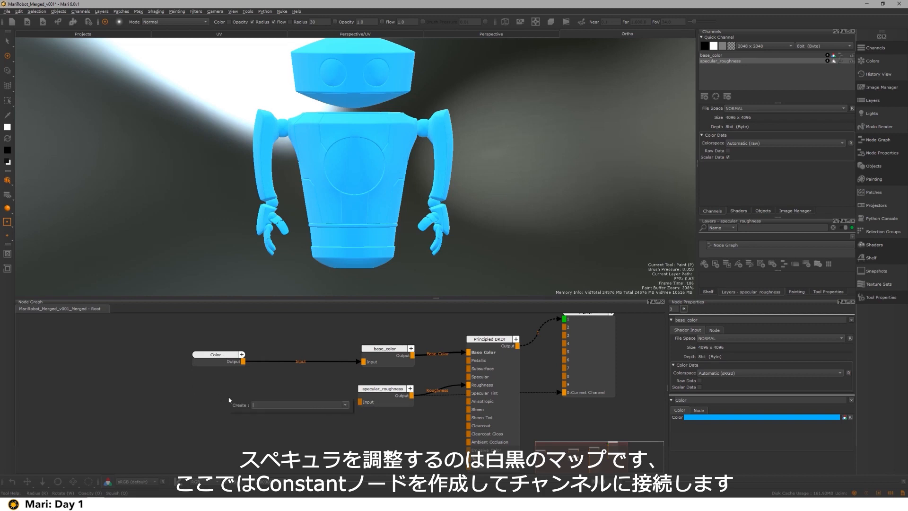
pyautogui.write('con')
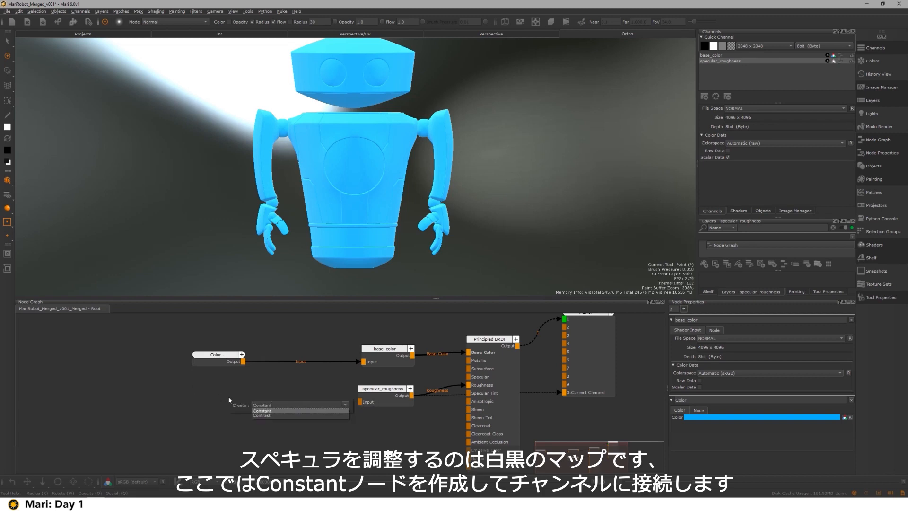
pyautogui.press('Return')
pyautogui.moveTo(250, 402); pyautogui.dragTo(360, 402)
pyautogui.moveTo(260, 400); pyautogui.dragTo(269, 401)
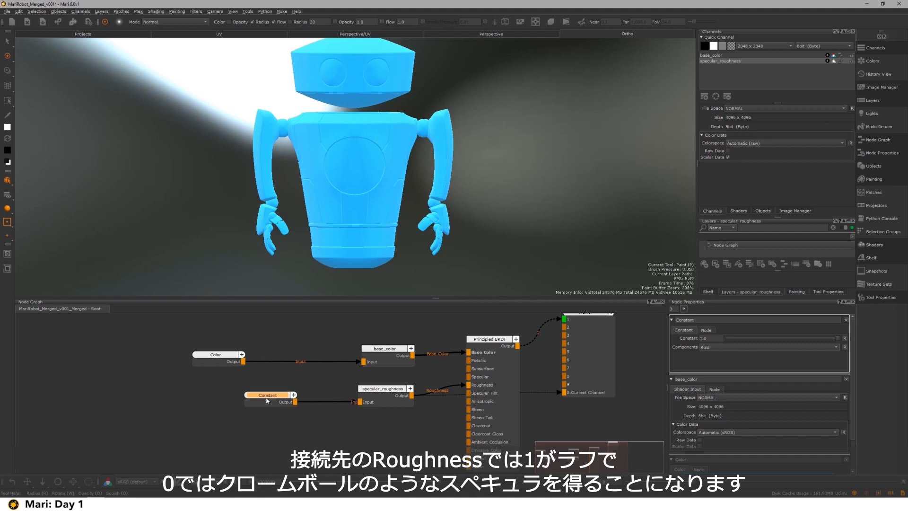
# - Set the Constant node's value to about 0.194, checking the robot's highlights from several angles
pyautogui.doubleClick(722, 338)
pyautogui.moveTo(838, 340); pyautogui.dragTo(738, 338)
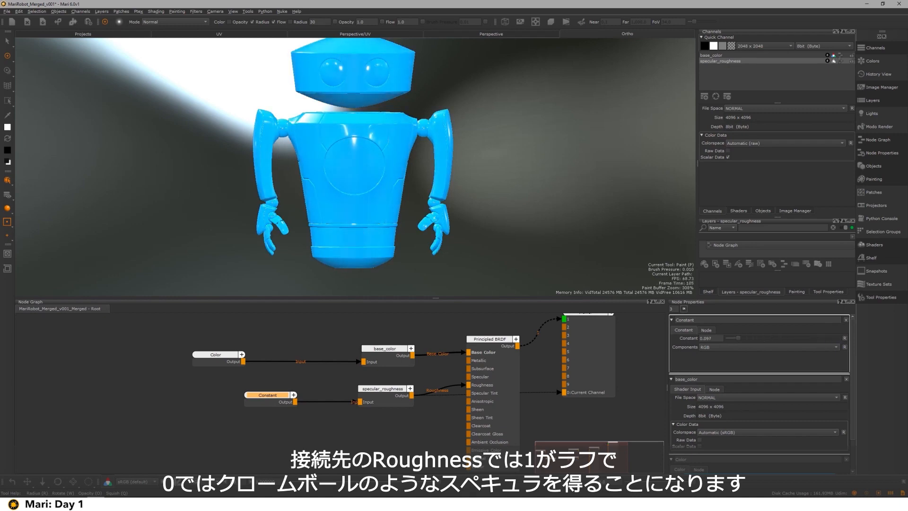
pyautogui.moveTo(369, 151)
pyautogui.keyDown('alt'); pyautogui.mouseDown()
pyautogui.moveTo(398, 147)
pyautogui.moveTo(371, 149)
pyautogui.mouseUp(); pyautogui.keyUp('alt')
pyautogui.keyDown('alt'); pyautogui.moveTo(371, 150); pyautogui.dragTo(367, 181, button='middle'); pyautogui.keyUp('alt')
pyautogui.keyDown('alt'); pyautogui.moveTo(366, 181); pyautogui.dragTo(407, 194, button='right'); pyautogui.keyUp('alt')
pyautogui.keyDown('alt'); pyautogui.moveTo(408, 194); pyautogui.dragTo(437, 194); pyautogui.keyUp('alt')
pyautogui.moveTo(736, 336)
pyautogui.mouseDown()
pyautogui.moveTo(804, 340)
pyautogui.moveTo(755, 337)
pyautogui.mouseUp()
pyautogui.keyDown('alt'); pyautogui.moveTo(525, 243); pyautogui.dragTo(473, 199); pyautogui.keyUp('alt')
pyautogui.moveTo(754, 338)
pyautogui.mouseDown()
pyautogui.moveTo(890, 345)
pyautogui.moveTo(748, 337)
pyautogui.mouseUp()
pyautogui.keyDown('alt'); pyautogui.moveTo(431, 179); pyautogui.dragTo(431, 155, button='middle'); pyautogui.keyUp('alt')
pyautogui.moveTo(431, 155)
pyautogui.keyDown('alt'); pyautogui.mouseDown()
pyautogui.moveTo(337, 148)
pyautogui.moveTo(417, 153)
pyautogui.mouseUp(); pyautogui.keyUp('alt')
pyautogui.keyDown('alt'); pyautogui.moveTo(417, 152); pyautogui.dragTo(418, 169, button='right'); pyautogui.keyUp('alt')
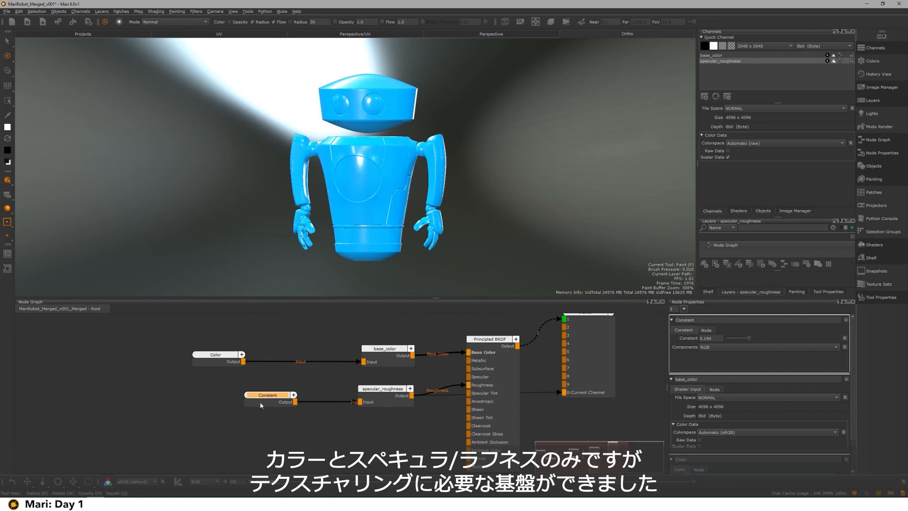
# - Move the Constant and specular_roughness nodes lower in the graph, with Constant further from its channel
pyautogui.moveTo(260, 405); pyautogui.dragTo(167, 426)
pyautogui.moveTo(384, 403); pyautogui.dragTo(388, 423)
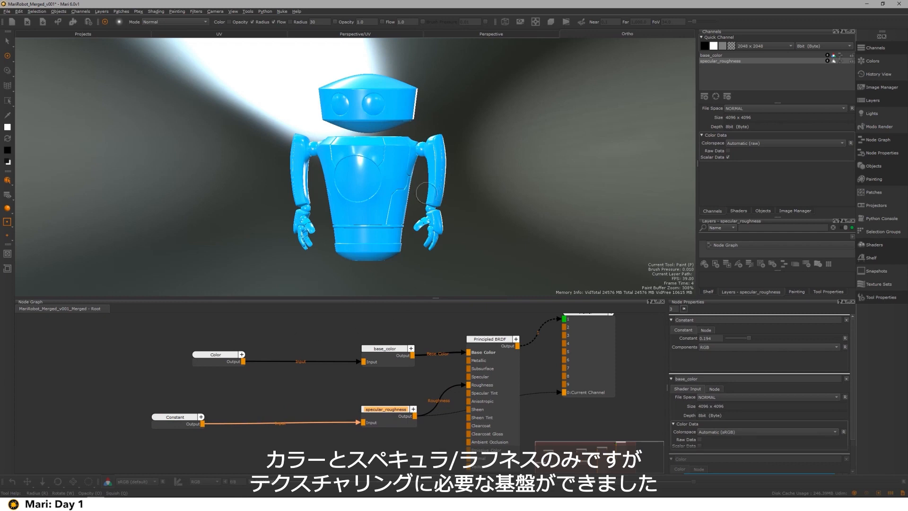
pyautogui.moveTo(380, 414); pyautogui.dragTo(381, 414)
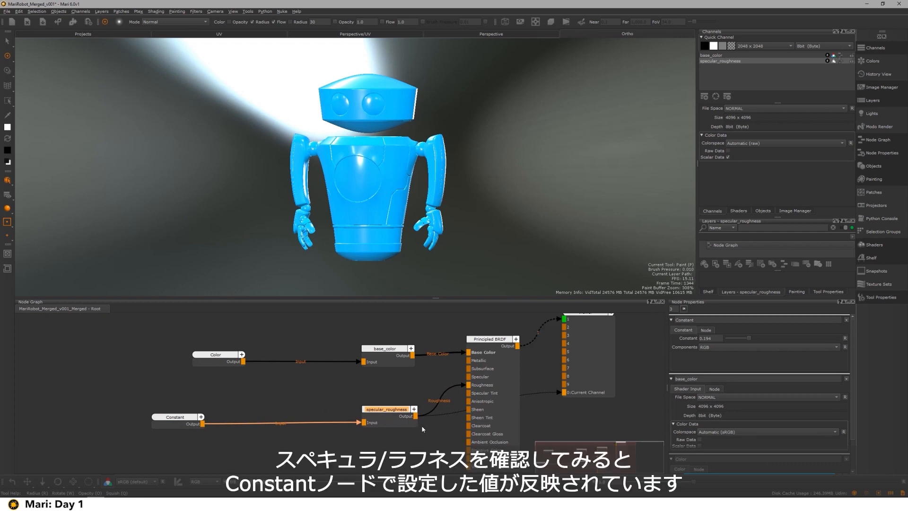
# - View the specular_roughness output alone on the robot, followed by the base_color output, and examine each
pyautogui.click(386, 385)
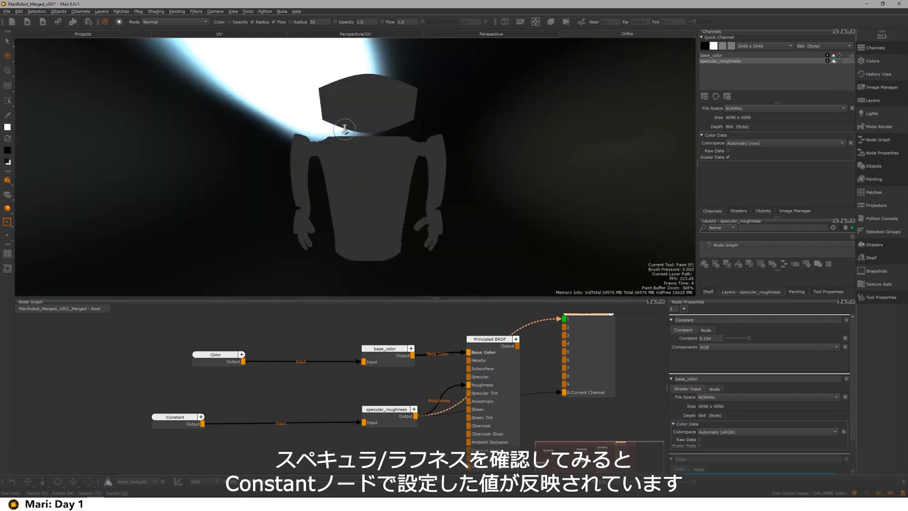
pyautogui.keyDown('alt'); pyautogui.moveTo(345, 127); pyautogui.dragTo(428, 184, button='right'); pyautogui.keyUp('alt')
pyautogui.moveTo(430, 185)
pyautogui.keyDown('alt'); pyautogui.mouseDown()
pyautogui.moveTo(536, 180)
pyautogui.moveTo(385, 154)
pyautogui.moveTo(470, 163)
pyautogui.moveTo(284, 171)
pyautogui.mouseUp(); pyautogui.keyUp('alt')
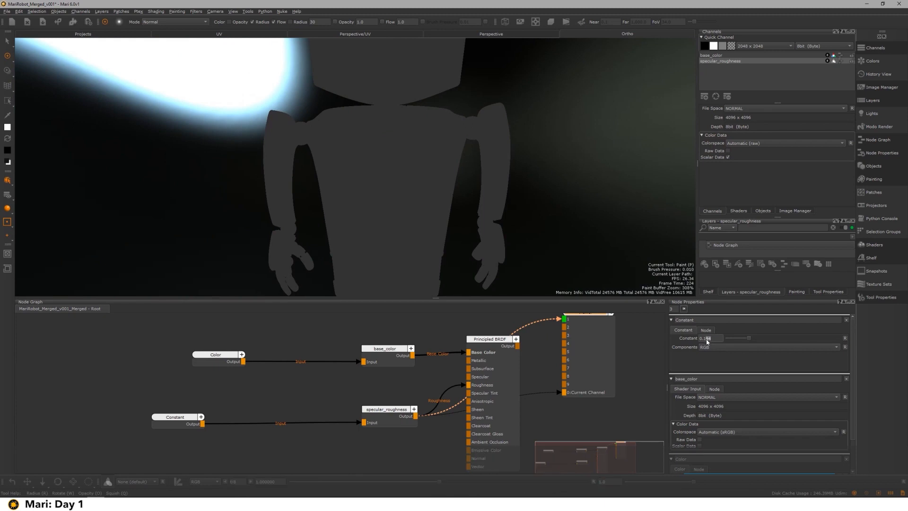
pyautogui.keyDown('alt'); pyautogui.moveTo(420, 188); pyautogui.dragTo(406, 207, button='middle'); pyautogui.keyUp('alt')
pyautogui.keyDown('alt'); pyautogui.moveTo(405, 207); pyautogui.dragTo(364, 192, button='right'); pyautogui.keyUp('alt')
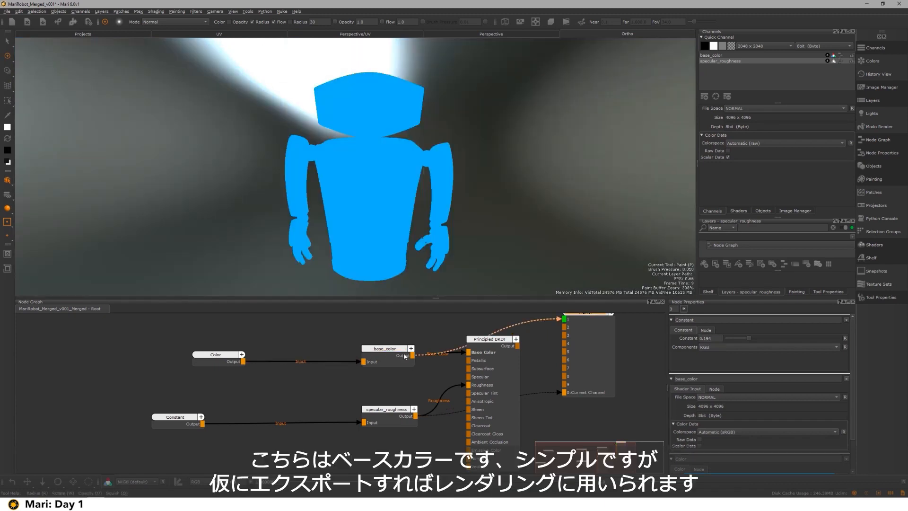
pyautogui.keyDown('alt'); pyautogui.moveTo(385, 190); pyautogui.dragTo(407, 182, button='right'); pyautogui.keyUp('alt')
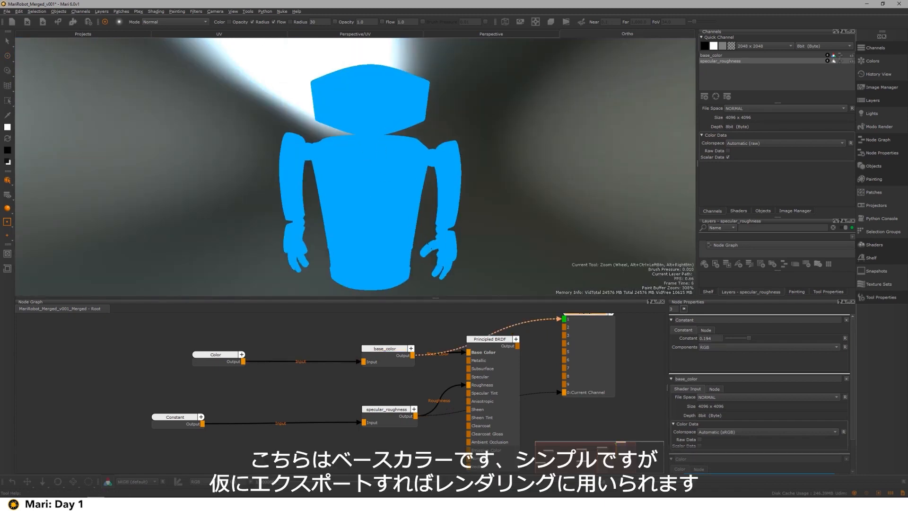
pyautogui.keyDown('alt'); pyautogui.moveTo(407, 182); pyautogui.dragTo(515, 142); pyautogui.keyUp('alt')
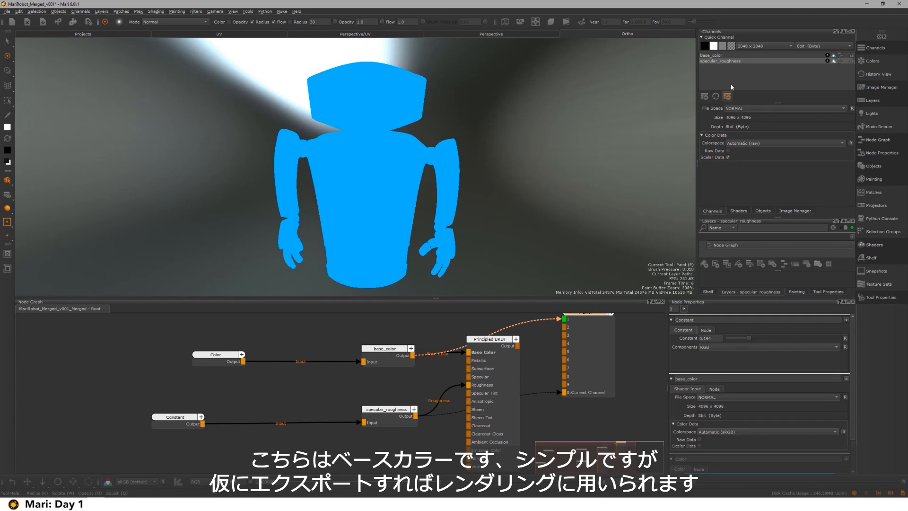
# - Look at the specular_roughness channel's export options and dismiss them without exporting
pyautogui.rightClick(720, 62)
pyautogui.moveTo(734, 141)
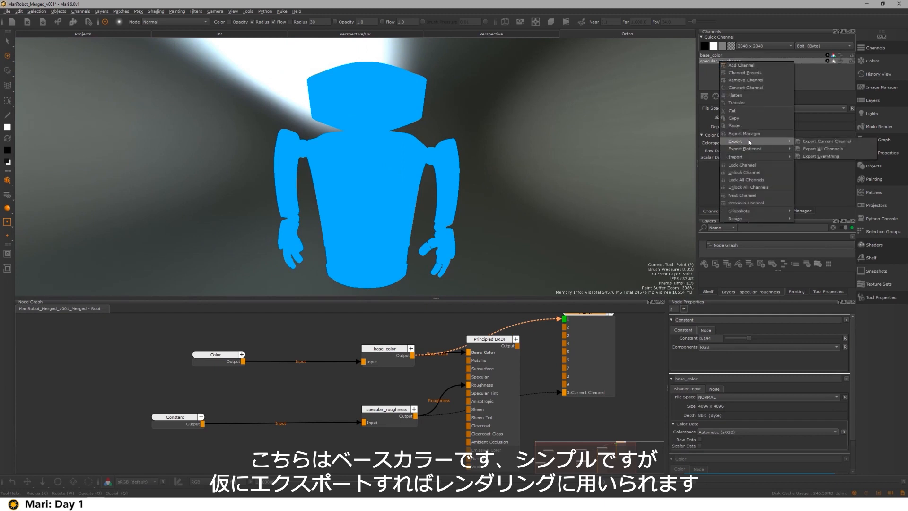
pyautogui.click(534, 176)
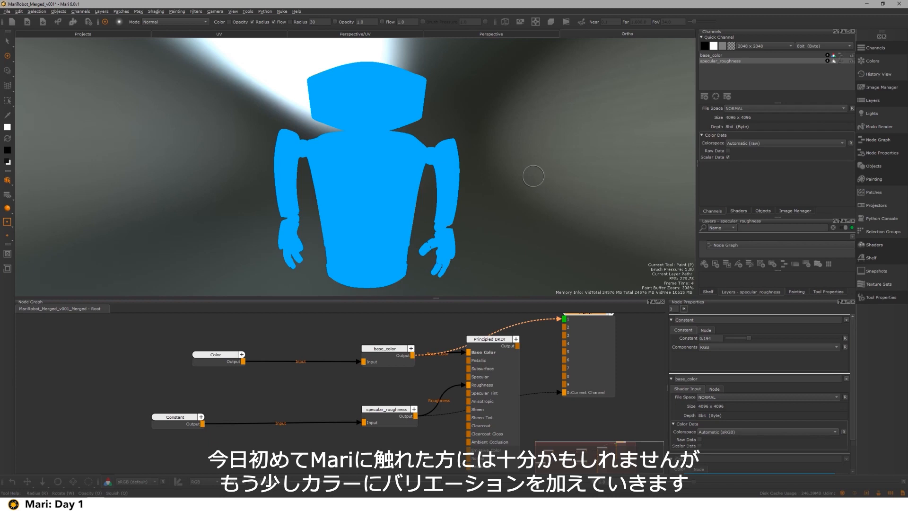
# - Move the base_color node closer to Principled BRDF, leaving more room after the Color node
pyautogui.moveTo(301, 373); pyautogui.dragTo(355, 383, button='middle')
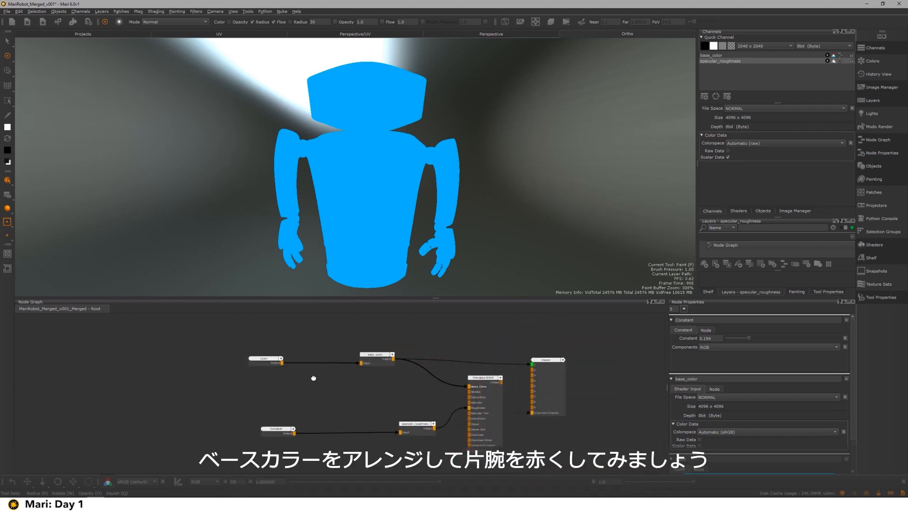
pyautogui.click(430, 368)
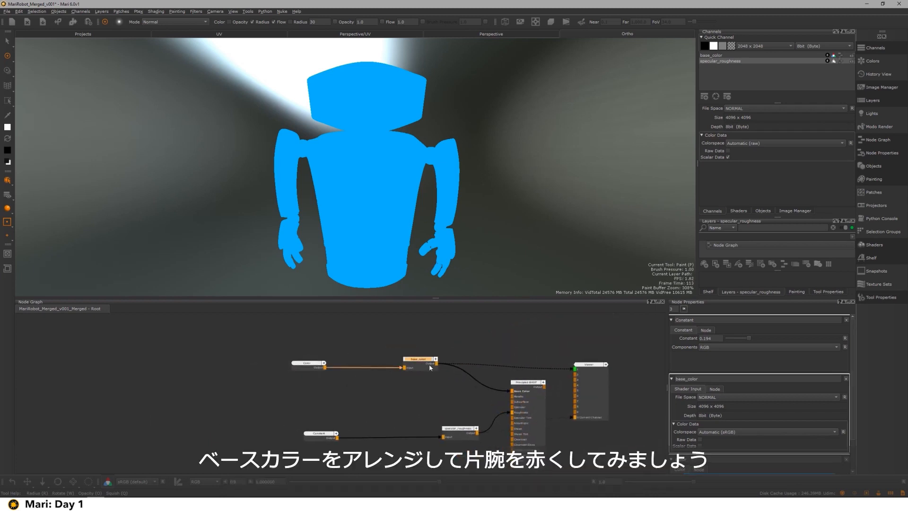
pyautogui.moveTo(430, 366); pyautogui.dragTo(466, 367)
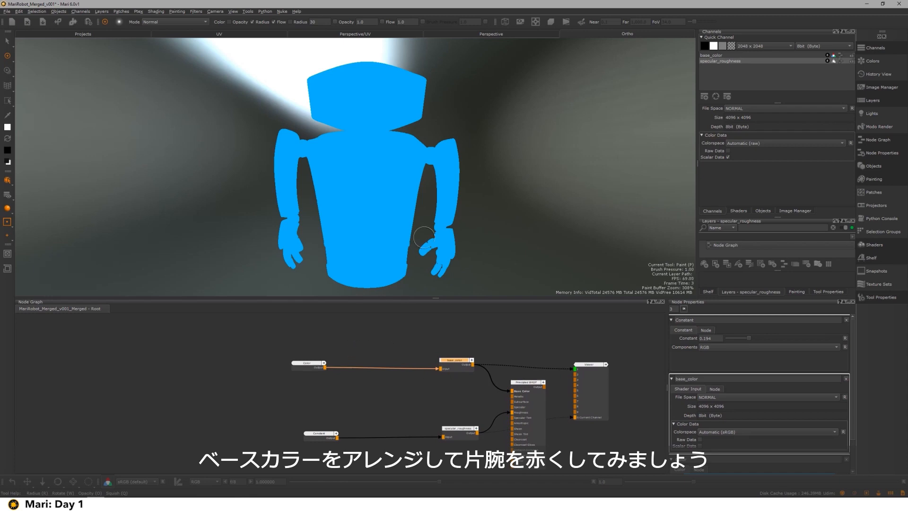
pyautogui.scroll(5, 464, 167)
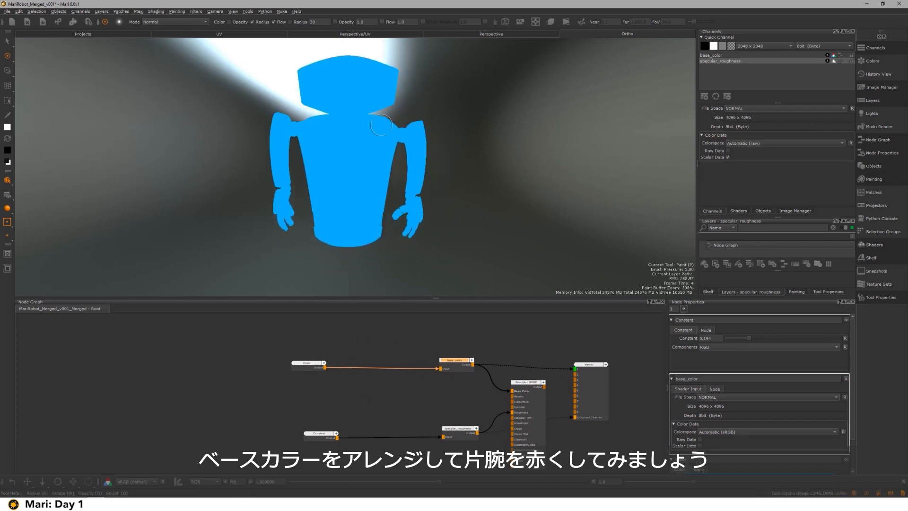
# - Nudge the Principled BRDF node away from the channels and show its shaded output on the robot
pyautogui.click(263, 397)
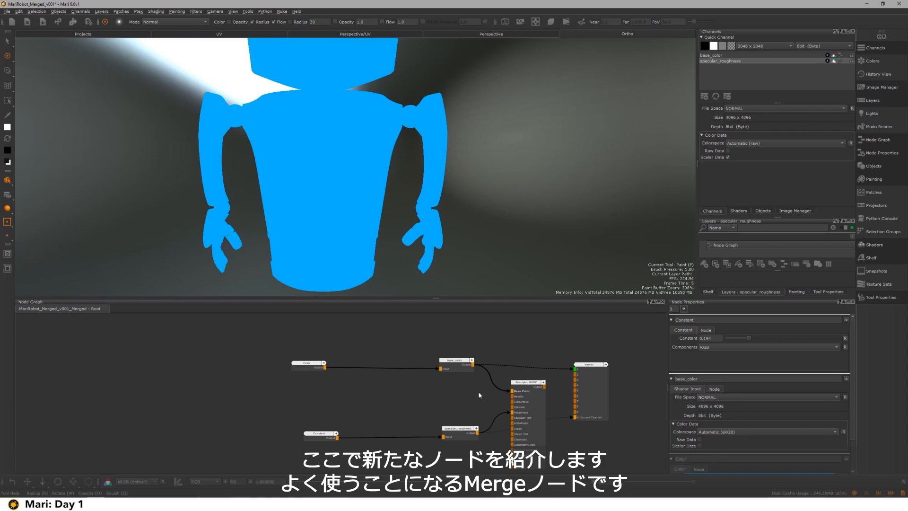
pyautogui.moveTo(526, 383); pyautogui.dragTo(529, 380)
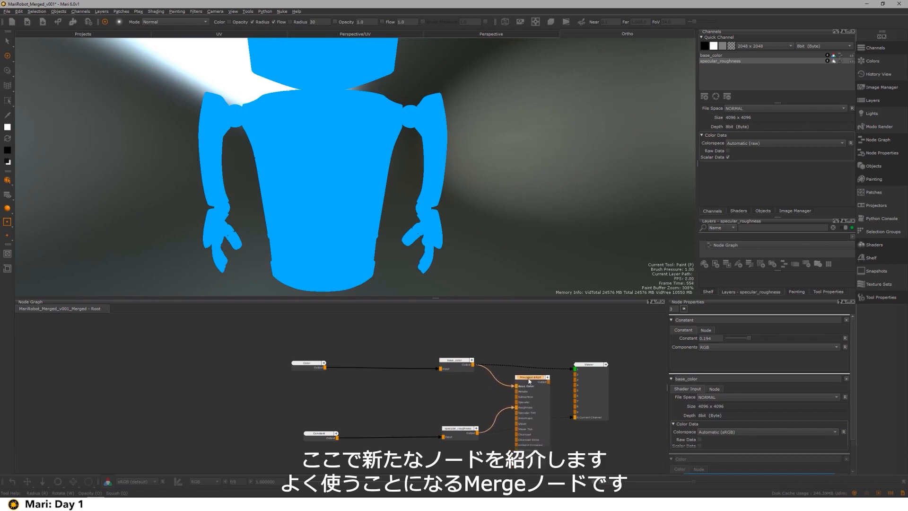
pyautogui.press('1')
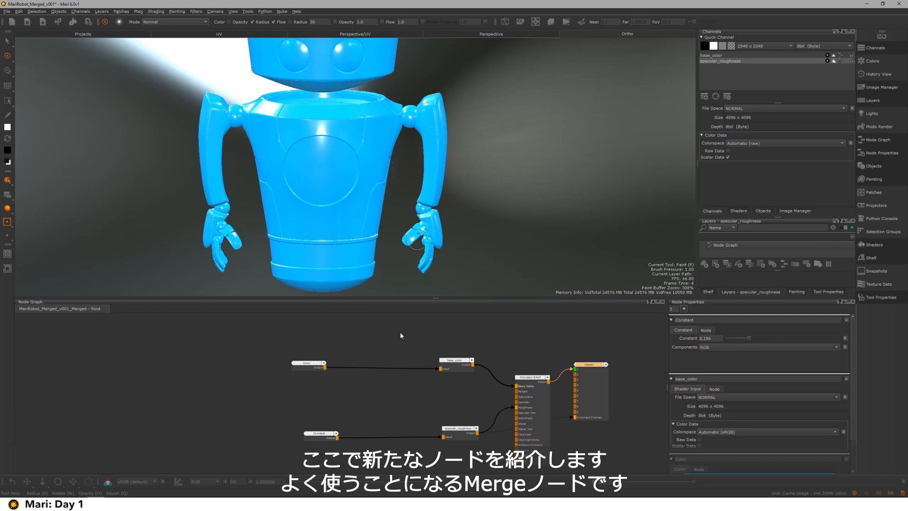
# - Shift the Color node slightly and insert a Merge node between it and base_color, with Color feeding Base
pyautogui.moveTo(308, 366); pyautogui.dragTo(302, 369)
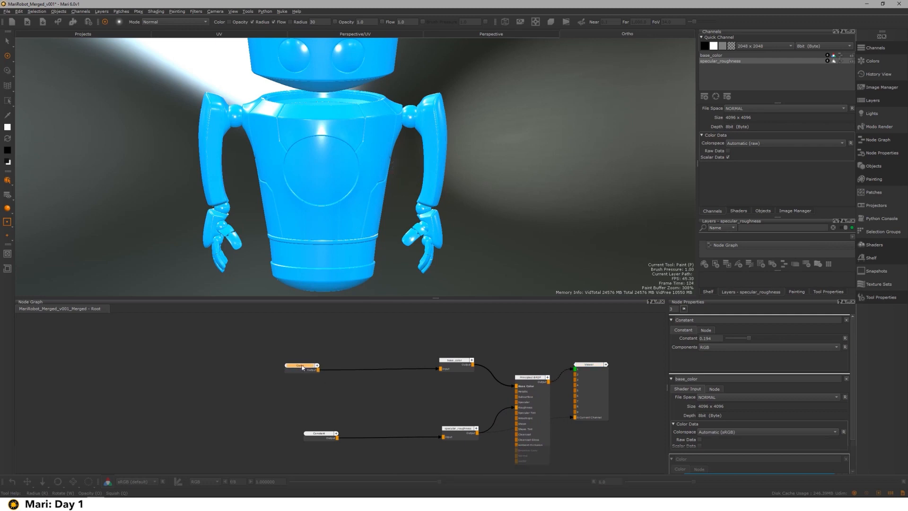
pyautogui.press('m')
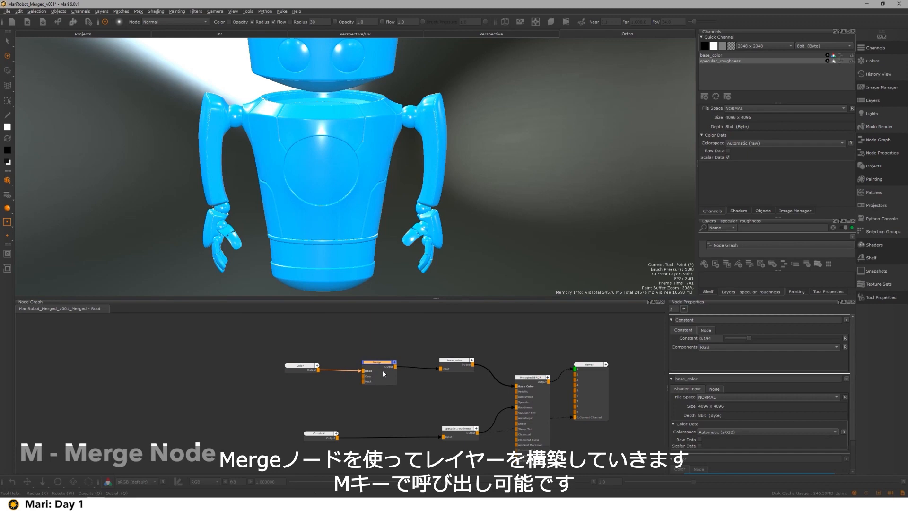
pyautogui.moveTo(314, 377)
pyautogui.mouseDown(button='middle')
pyautogui.moveTo(371, 377)
pyautogui.moveTo(327, 382)
pyautogui.mouseUp(button='middle')
pyautogui.scroll(1, 339, 381)
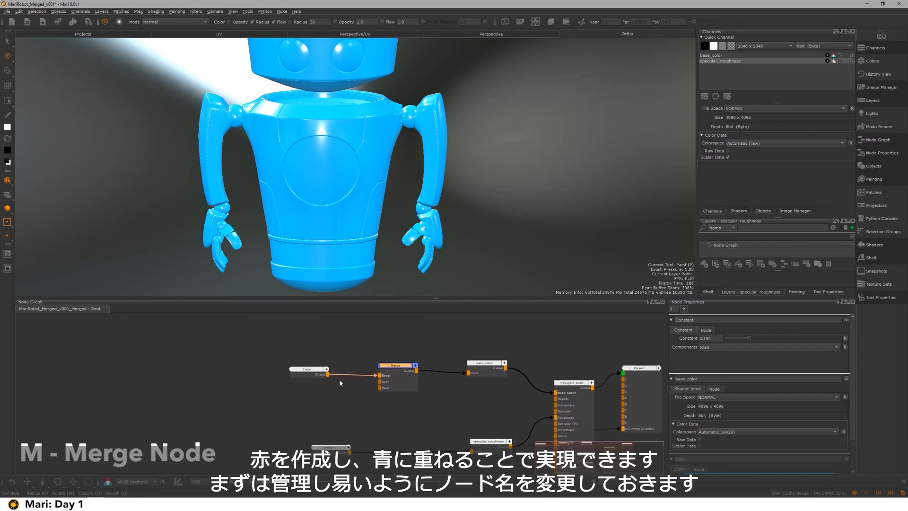
# - Rename the Color node feeding the Merge node's Base input as Blue
pyautogui.click(310, 374)
pyautogui.moveTo(694, 320); pyautogui.dragTo(656, 322)
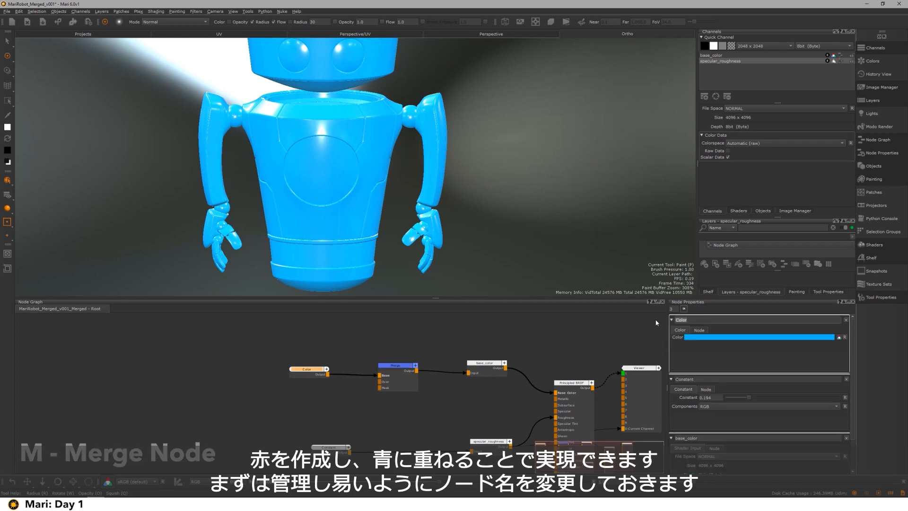
pyautogui.click(274, 409)
pyautogui.click(307, 373)
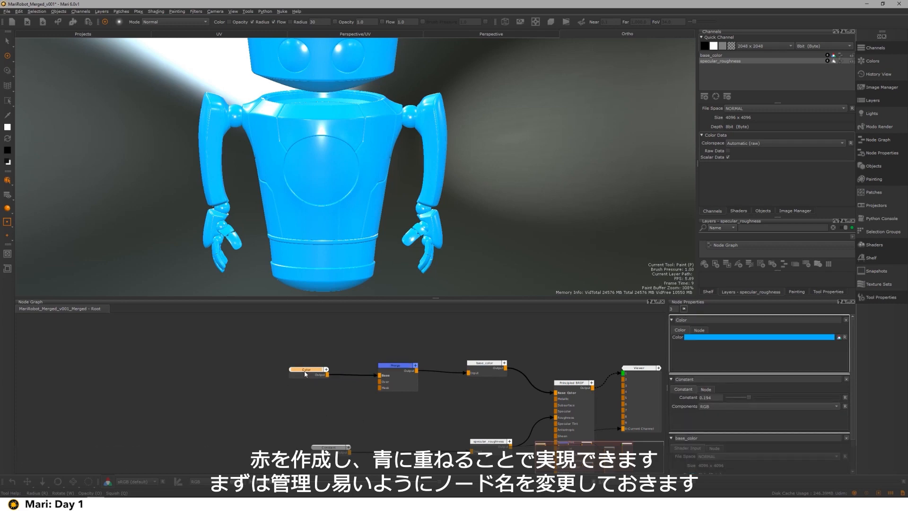
pyautogui.moveTo(692, 321); pyautogui.dragTo(652, 319)
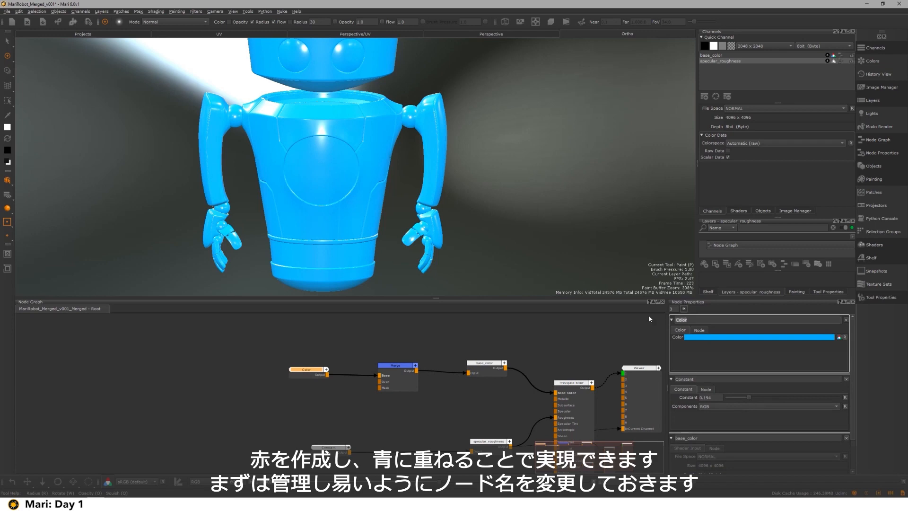
pyautogui.write('Blue')
pyautogui.press('Return')
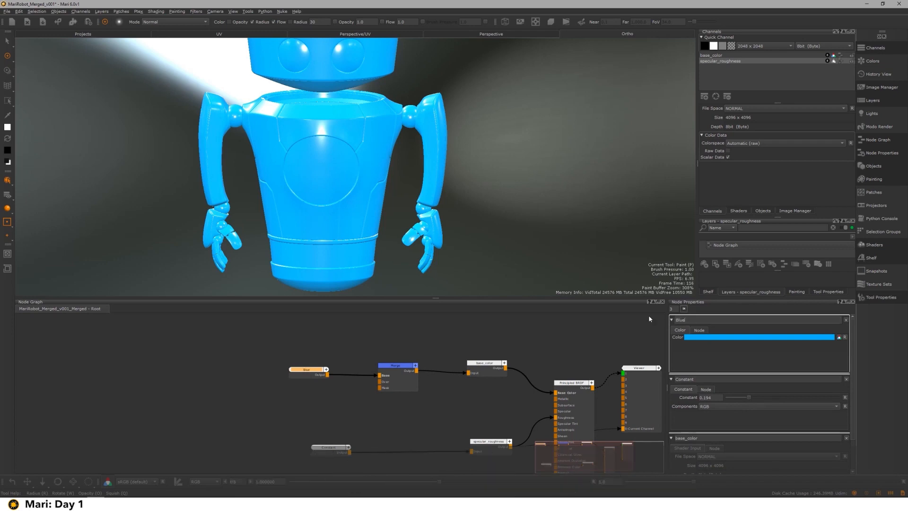
pyautogui.click(298, 395)
pyautogui.press('Tab')
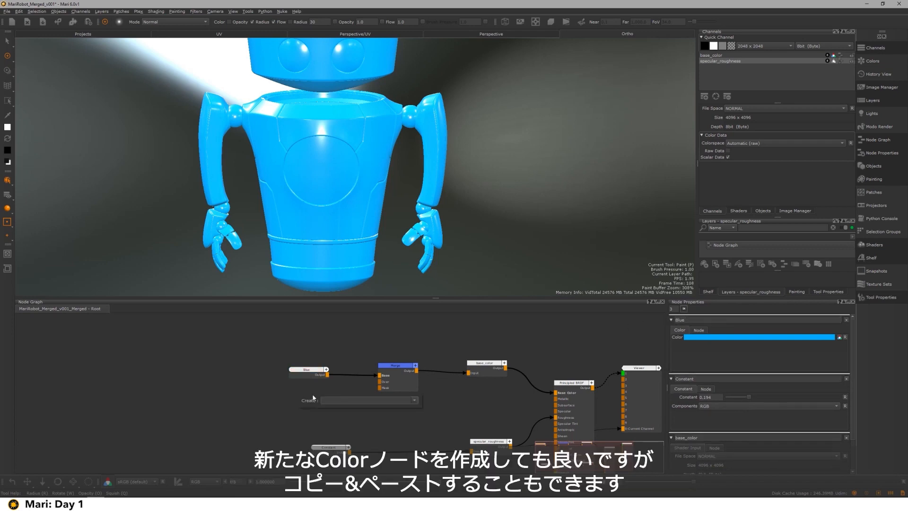
pyautogui.press('Escape')
# - Duplicate the Blue node by copying and pasting it, and place the copy just beneath the original
pyautogui.moveTo(247, 330); pyautogui.dragTo(346, 396)
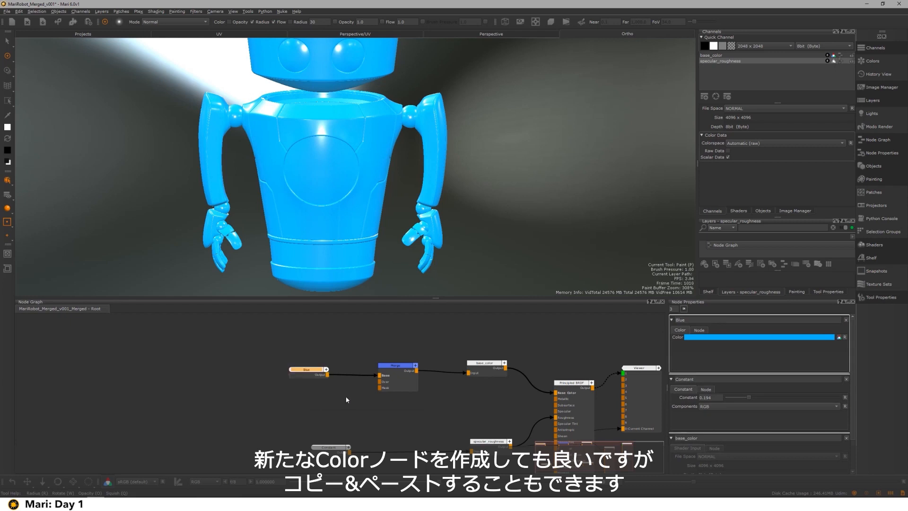
pyautogui.hotkey('ctrl', 'c')
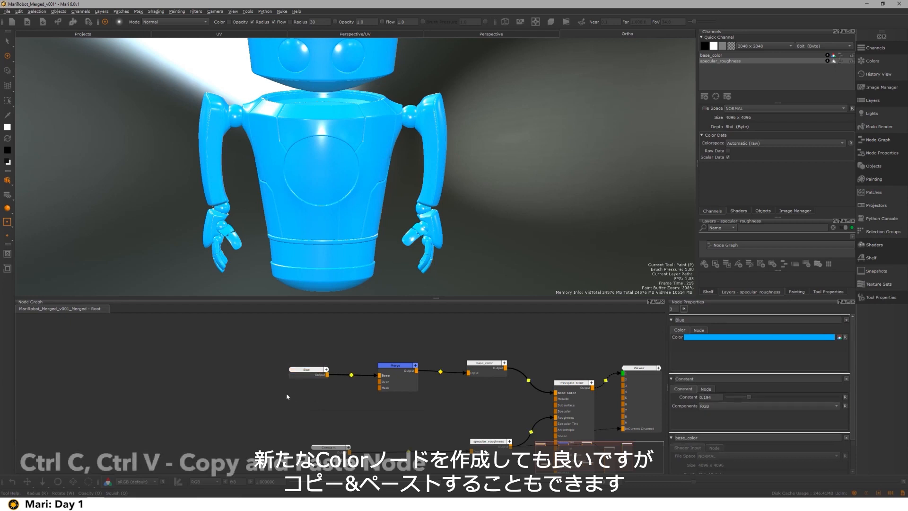
pyautogui.hotkey('ctrl', 'v')
pyautogui.moveTo(305, 403); pyautogui.dragTo(308, 398)
pyautogui.press('Tab')
pyautogui.write('col')
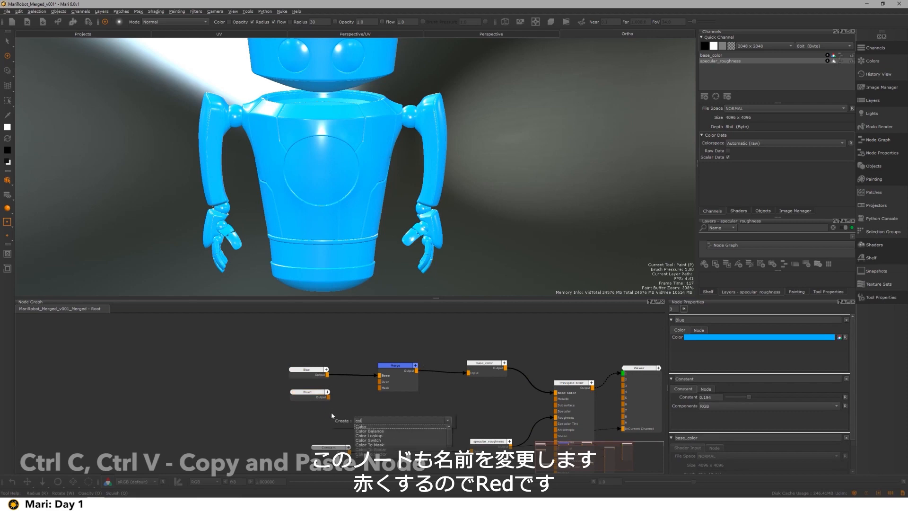
pyautogui.press('Escape')
pyautogui.press('Escape')
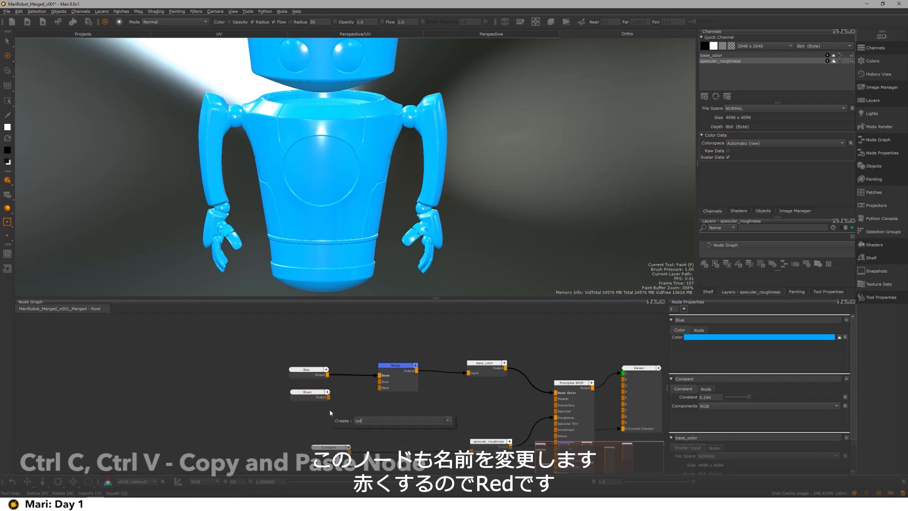
# - Rename the duplicated Blue node beneath the original as Red
pyautogui.doubleClick(311, 396)
pyautogui.doubleClick(681, 320)
pyautogui.write('Red')
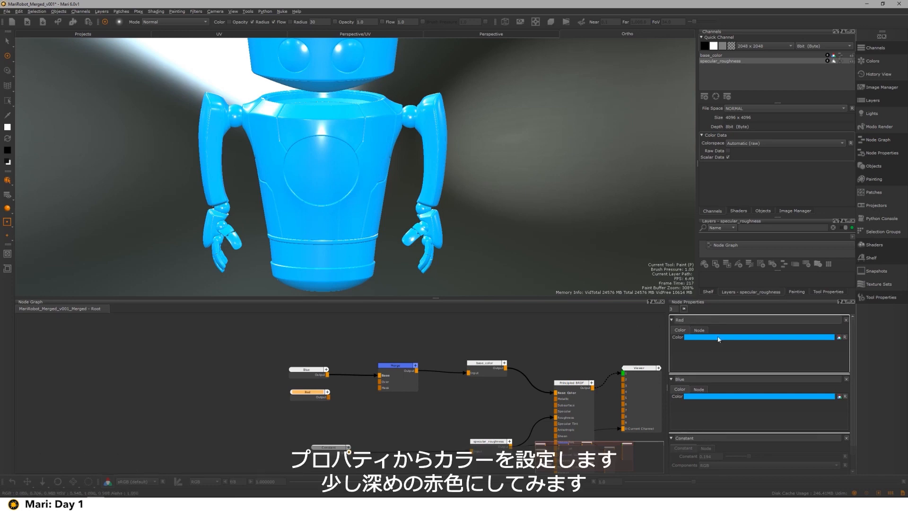
pyautogui.press('Return')
# - Set the Red node's color to a dark red of about R 0.4, G 0.1, B 0.1
pyautogui.click(718, 337)
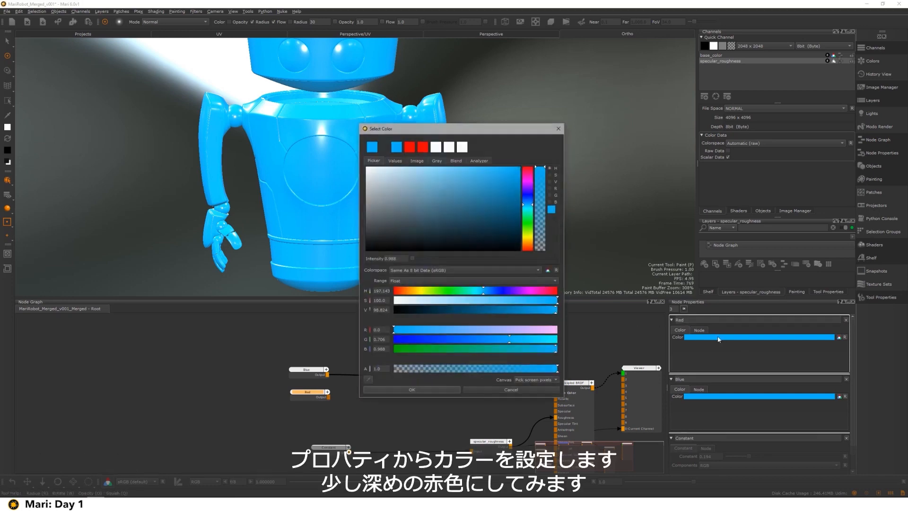
pyautogui.click(410, 147)
pyautogui.moveTo(446, 234); pyautogui.dragTo(480, 218)
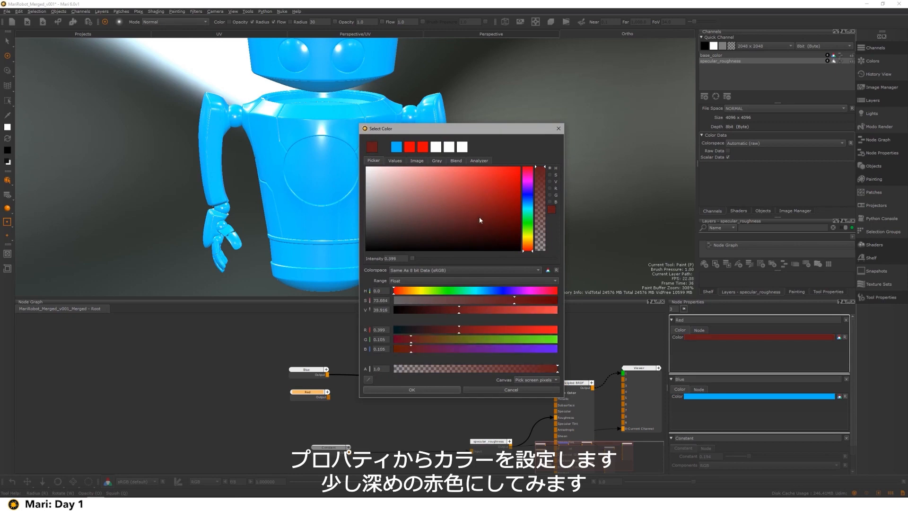
pyautogui.click(387, 391)
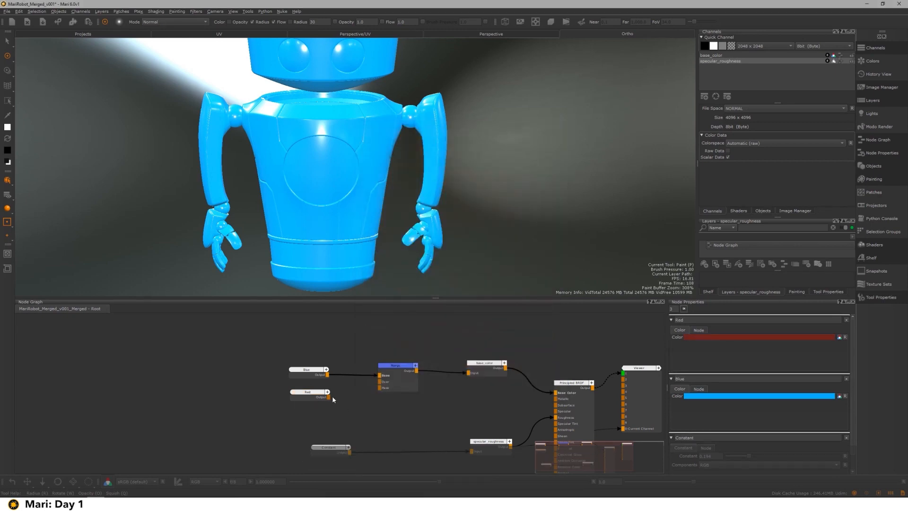
# - Connect the Red node's output to the Merge node's Over input and view the color on the whole robot
pyautogui.scroll(5, 385, 387)
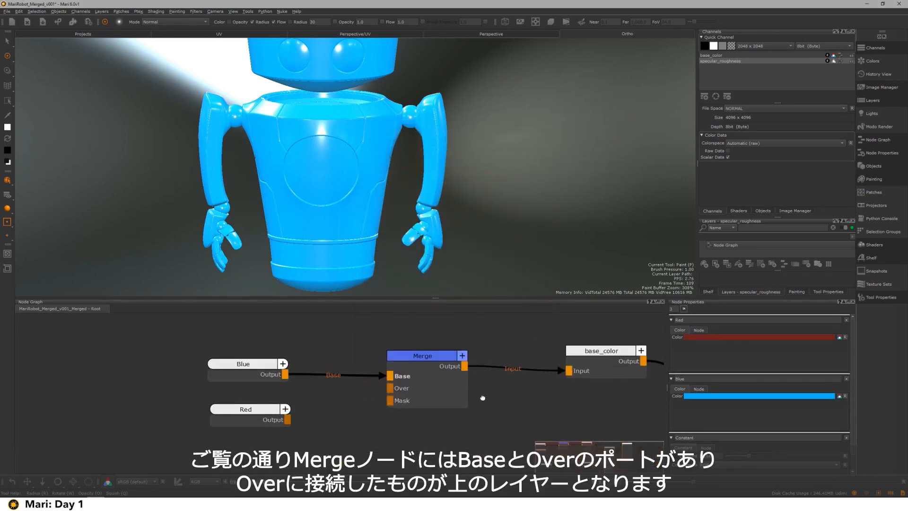
pyautogui.moveTo(483, 398); pyautogui.dragTo(427, 386, button='middle')
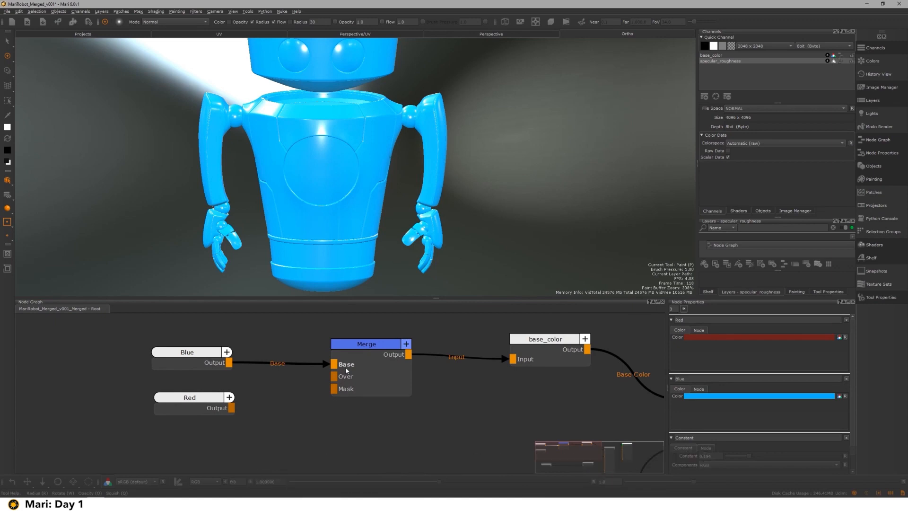
pyautogui.moveTo(232, 408); pyautogui.dragTo(346, 378)
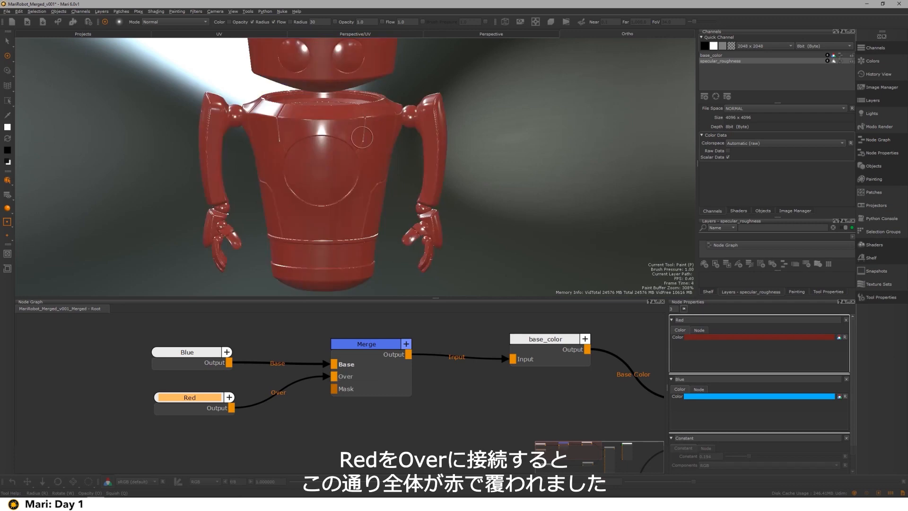
pyautogui.scroll(-2, 428, 186)
pyautogui.keyDown('alt'); pyautogui.moveTo(411, 179); pyautogui.dragTo(399, 156); pyautogui.keyUp('alt')
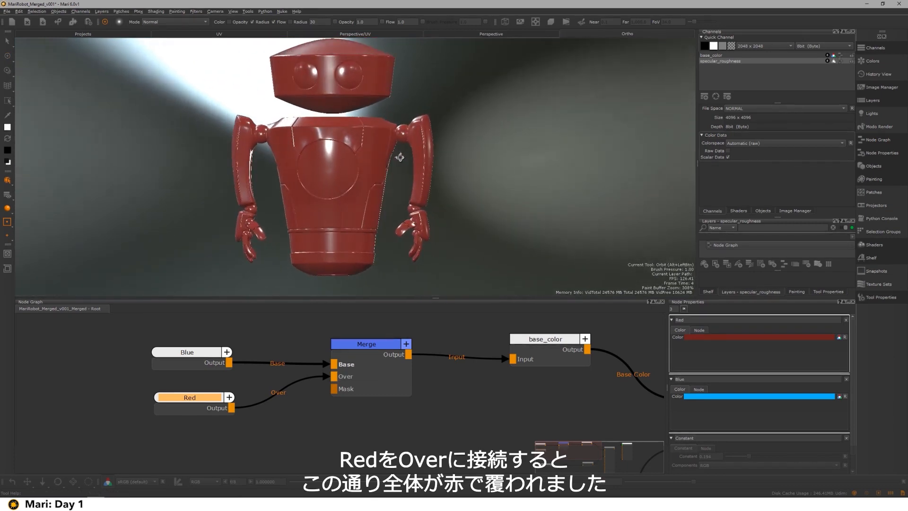
pyautogui.keyDown('alt'); pyautogui.moveTo(400, 156); pyautogui.dragTo(400, 175, button='middle'); pyautogui.keyUp('alt')
pyautogui.keyDown('alt'); pyautogui.moveTo(400, 175); pyautogui.dragTo(377, 164); pyautogui.keyUp('alt')
pyautogui.press('p')
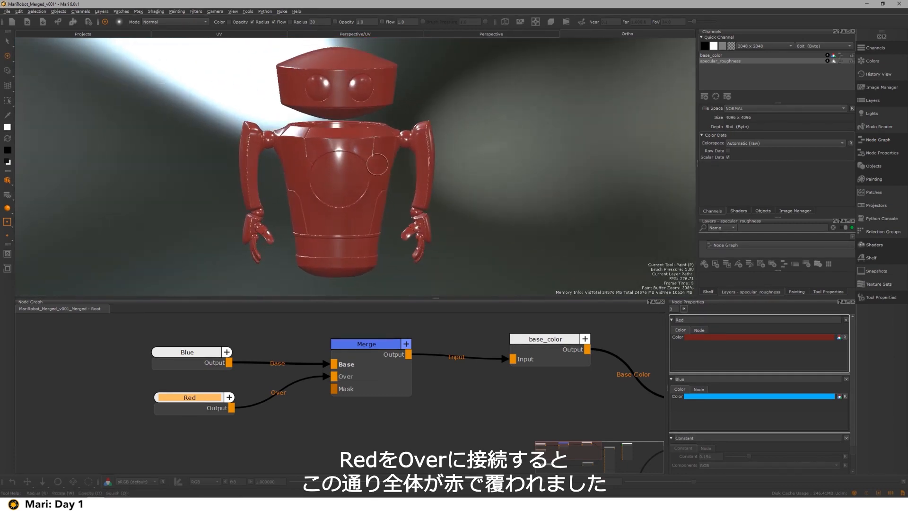
# - Start a new 4096 x 4096, 8bit Paint node below Red and make its fill color black with alpha 1.0
pyautogui.moveTo(327, 392); pyautogui.dragTo(381, 392, button='middle')
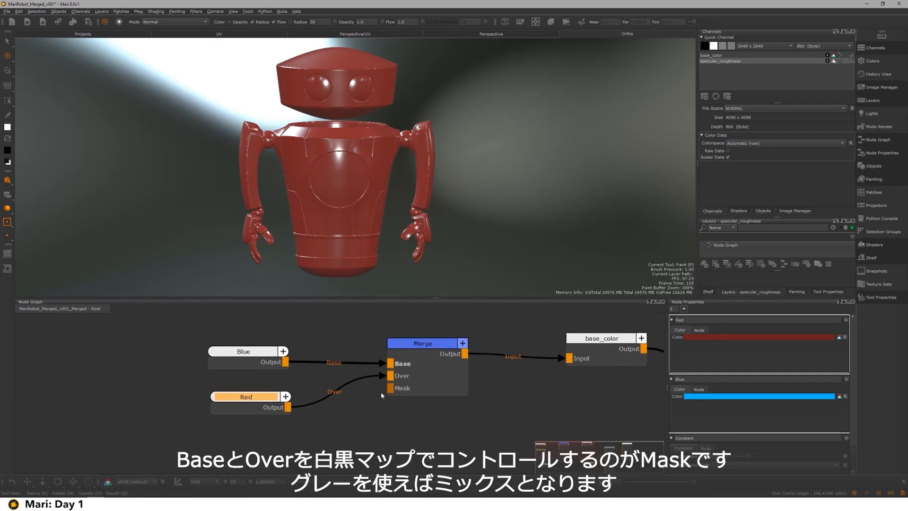
pyautogui.moveTo(392, 388)
pyautogui.mouseDown()
pyautogui.moveTo(374, 415)
pyautogui.moveTo(367, 411)
pyautogui.moveTo(397, 391)
pyautogui.mouseUp()
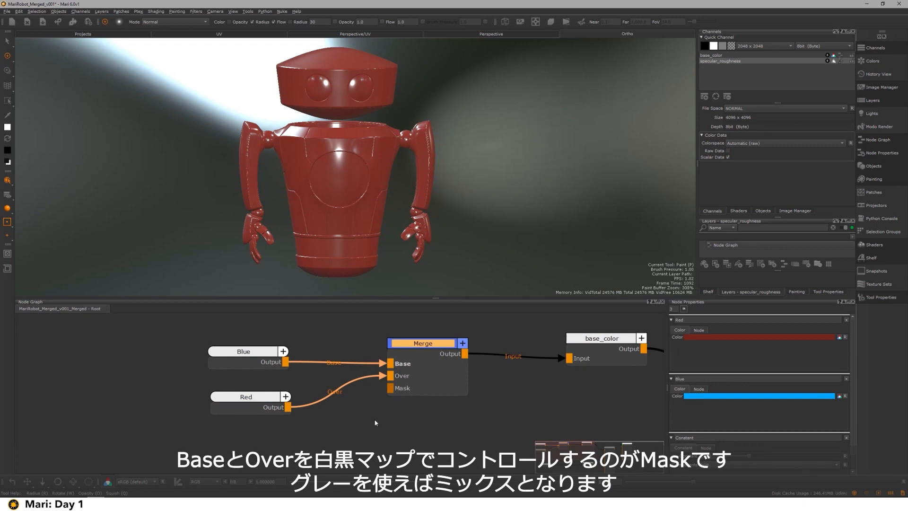
pyautogui.scroll(-3, 376, 423)
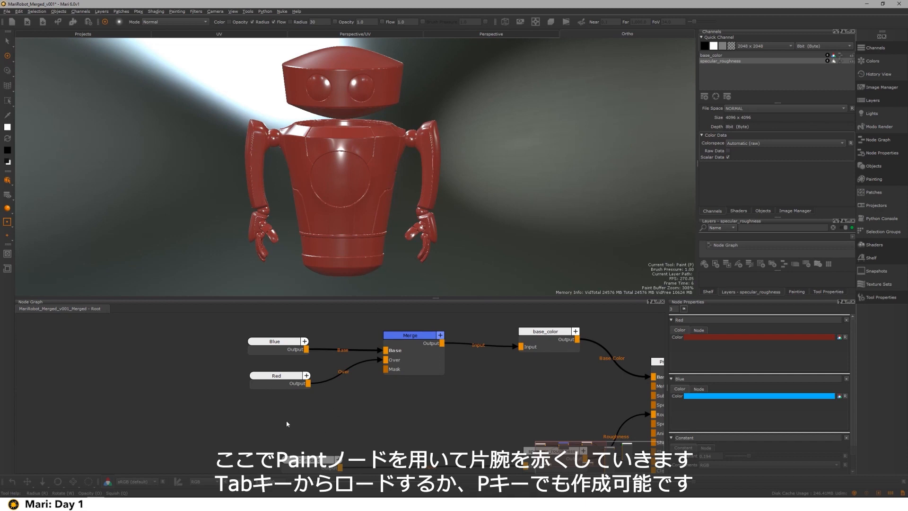
pyautogui.press('Tab')
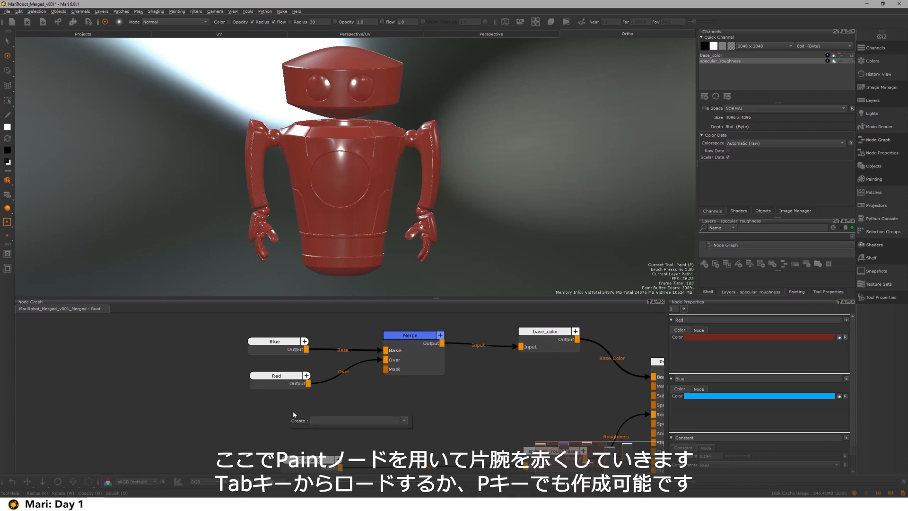
pyautogui.press('p')
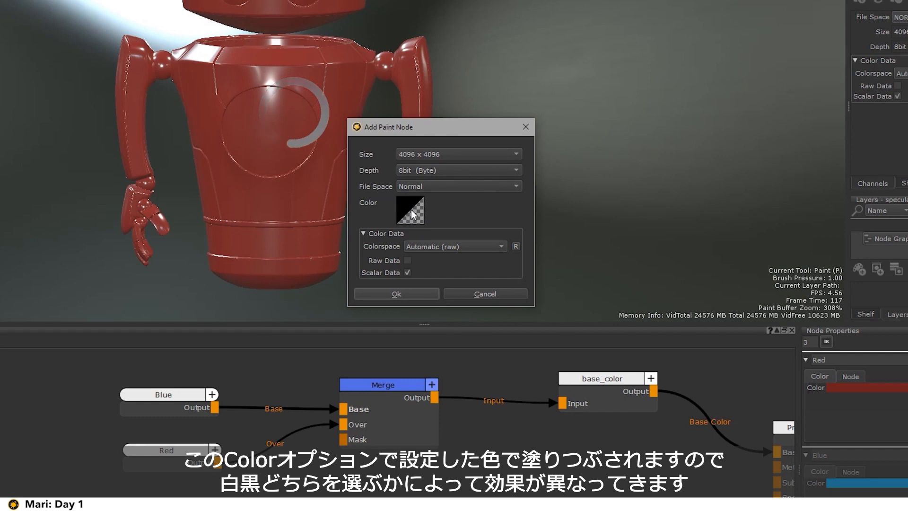
pyautogui.moveTo(414, 209)
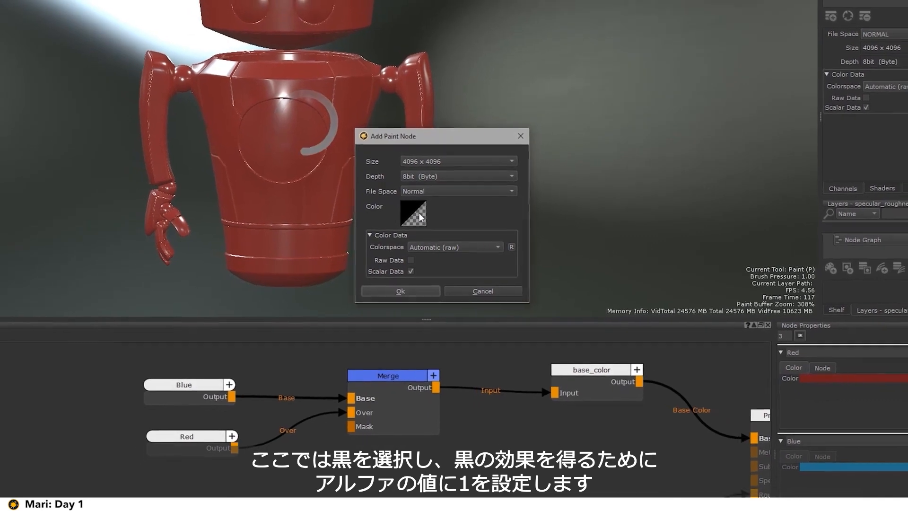
pyautogui.click(420, 214)
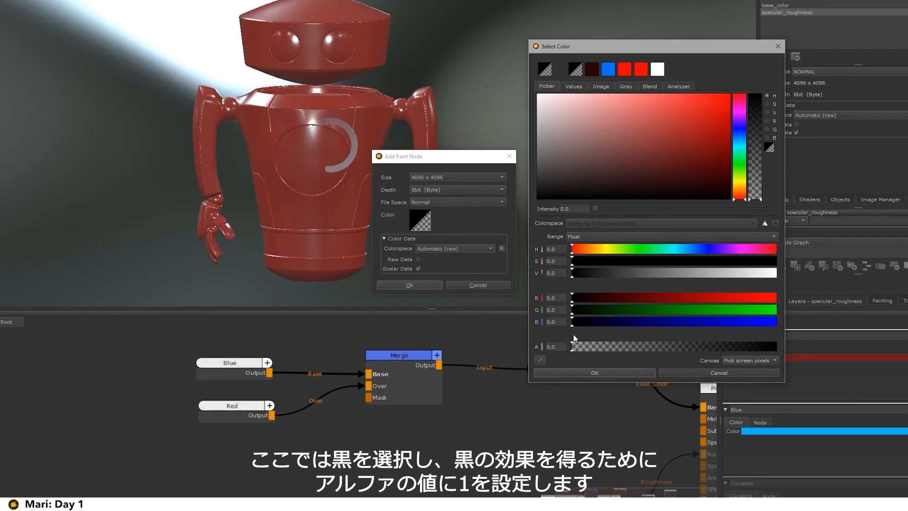
pyautogui.moveTo(581, 351); pyautogui.dragTo(816, 352)
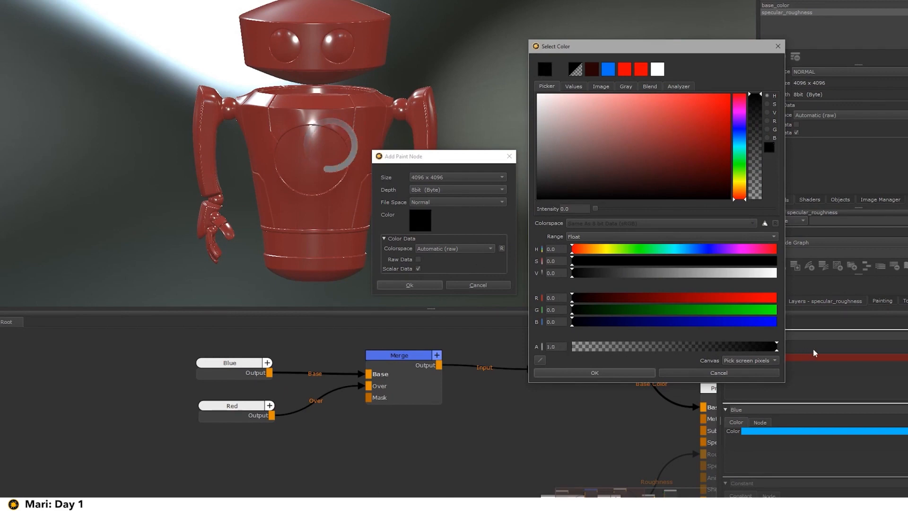
# - Try a muted red as the Paint node's fill color, and bring its saturation and value back to 0
pyautogui.moveTo(574, 273)
pyautogui.mouseDown()
pyautogui.moveTo(794, 282)
pyautogui.moveTo(544, 263)
pyautogui.mouseUp()
pyautogui.click(626, 135)
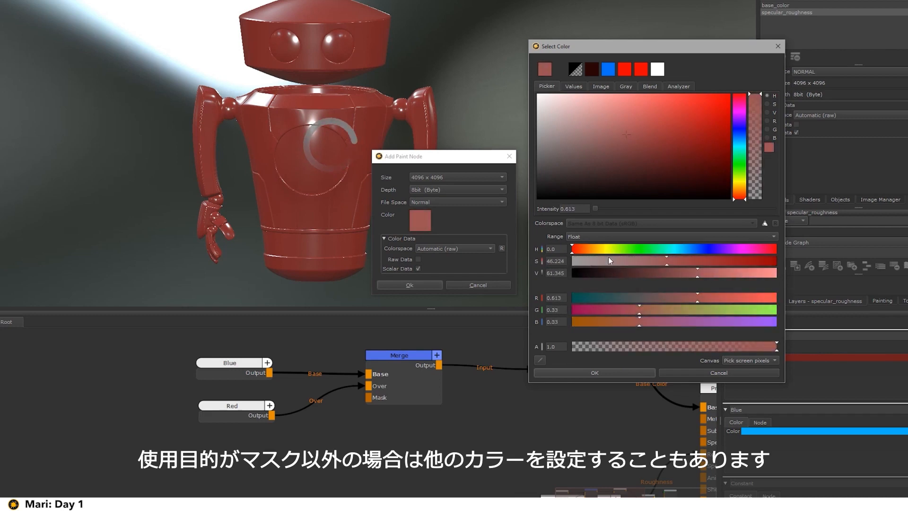
pyautogui.moveTo(619, 258); pyautogui.dragTo(538, 259)
pyautogui.moveTo(698, 273); pyautogui.dragTo(549, 273)
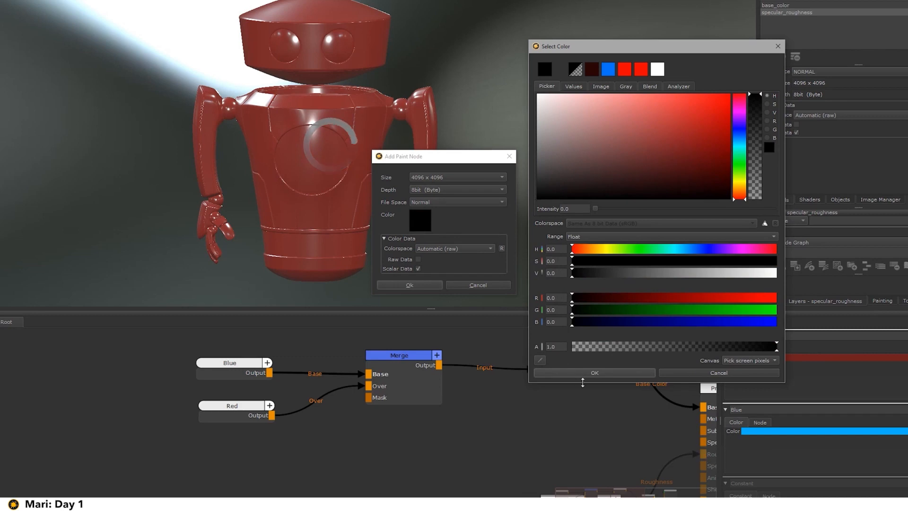
# - Create the Paint node with the opaque black fill and Scalar Data enabled, and connect its output to the Merge node's Mask input
pyautogui.click(586, 373)
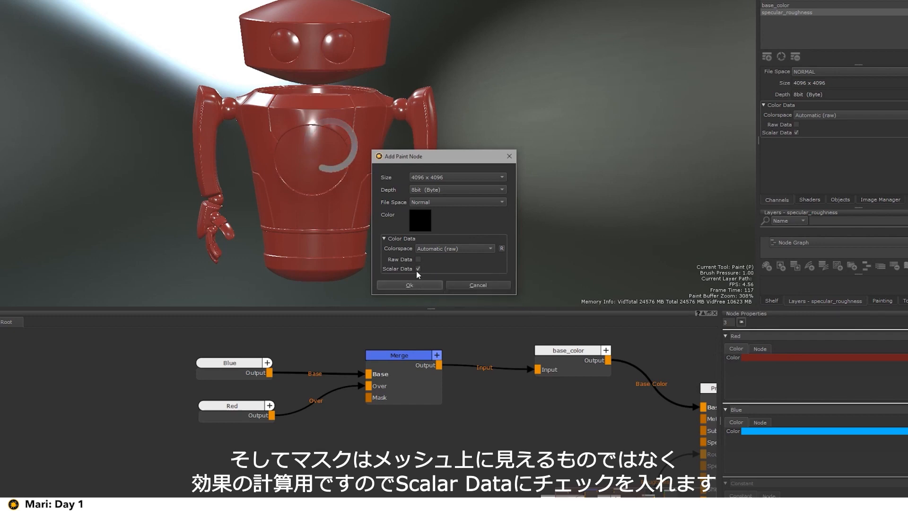
pyautogui.click(408, 284)
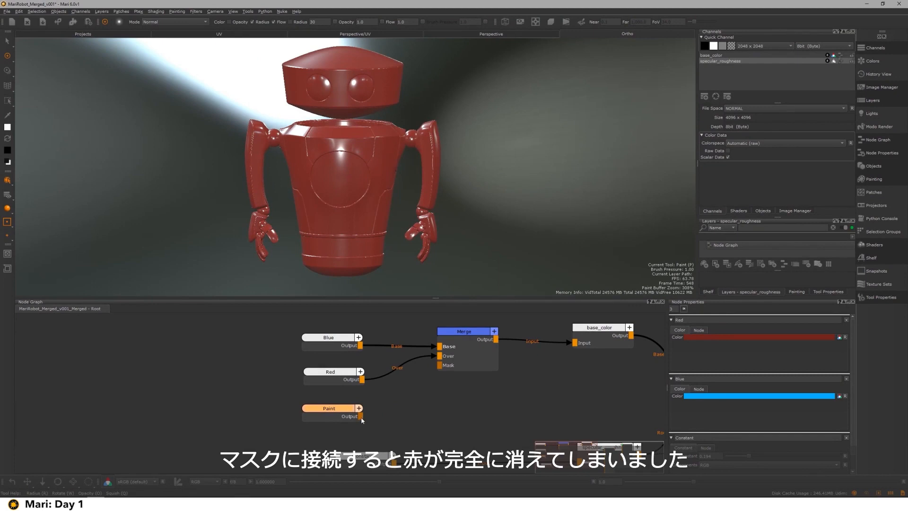
pyautogui.moveTo(360, 416); pyautogui.dragTo(452, 370)
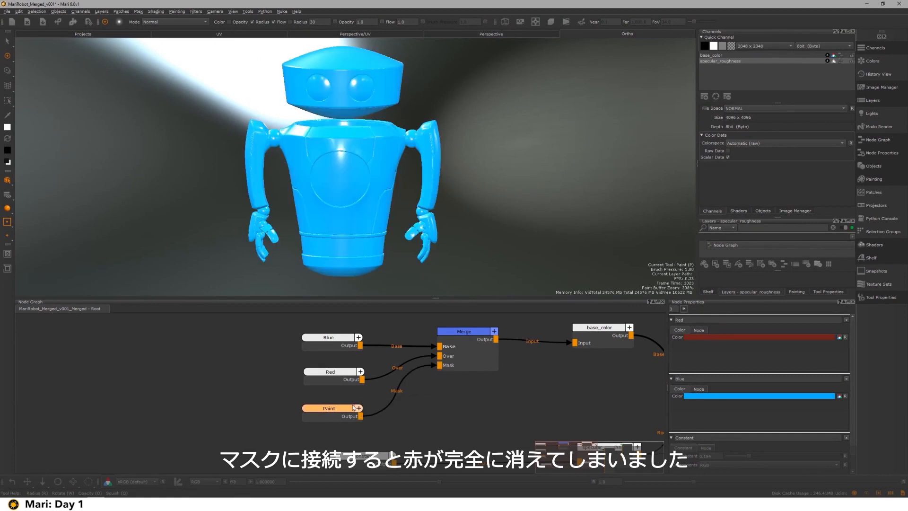
# - Inspect the Paint node's mask by itself on the robot and return to the Principled BRDF's shaded output
pyautogui.scroll(1, 419, 114)
pyautogui.keyDown('alt'); pyautogui.moveTo(419, 114); pyautogui.dragTo(419, 123); pyautogui.keyUp('alt')
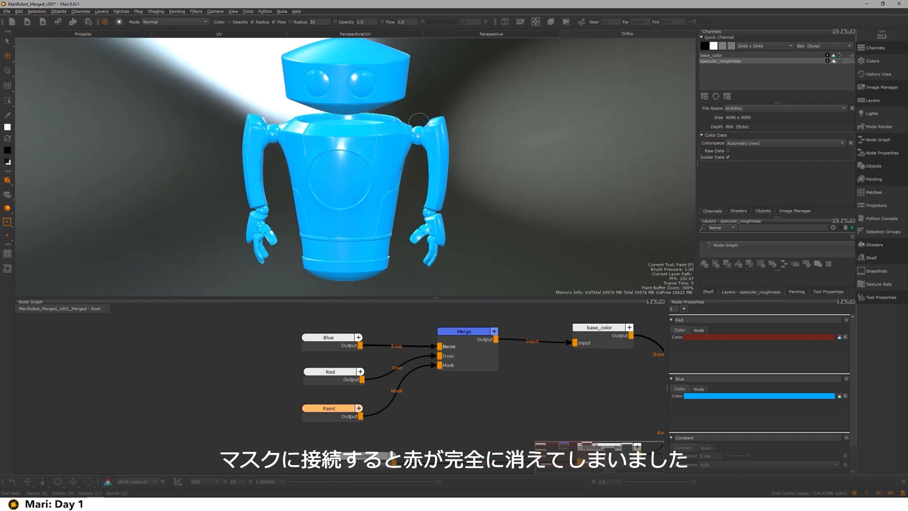
pyautogui.click(340, 343)
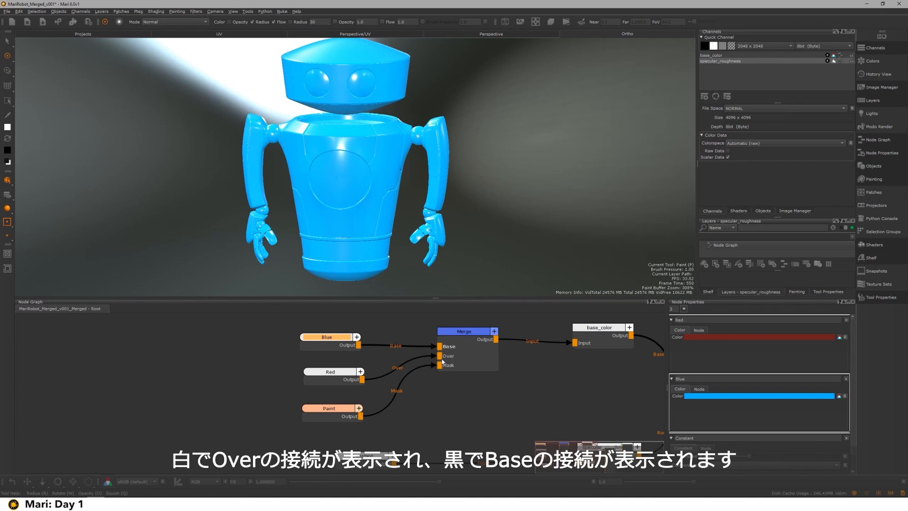
pyautogui.click(334, 416)
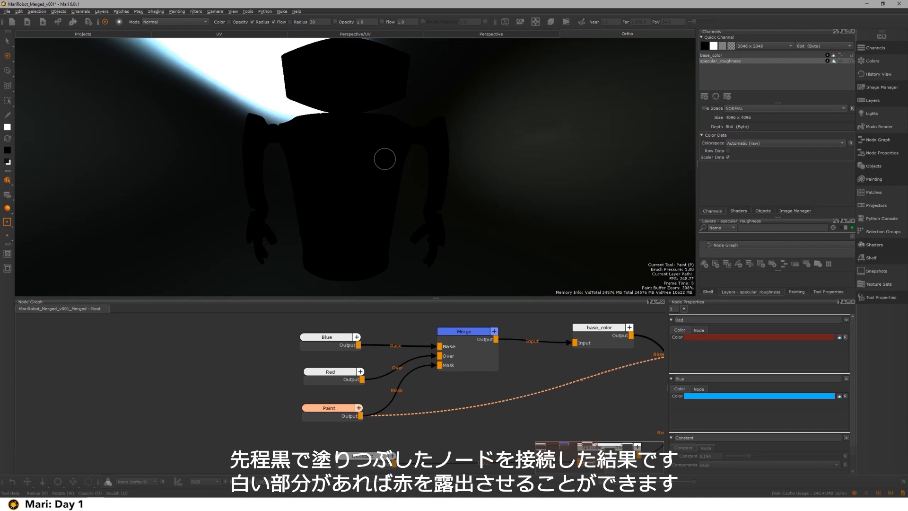
pyautogui.click(461, 347)
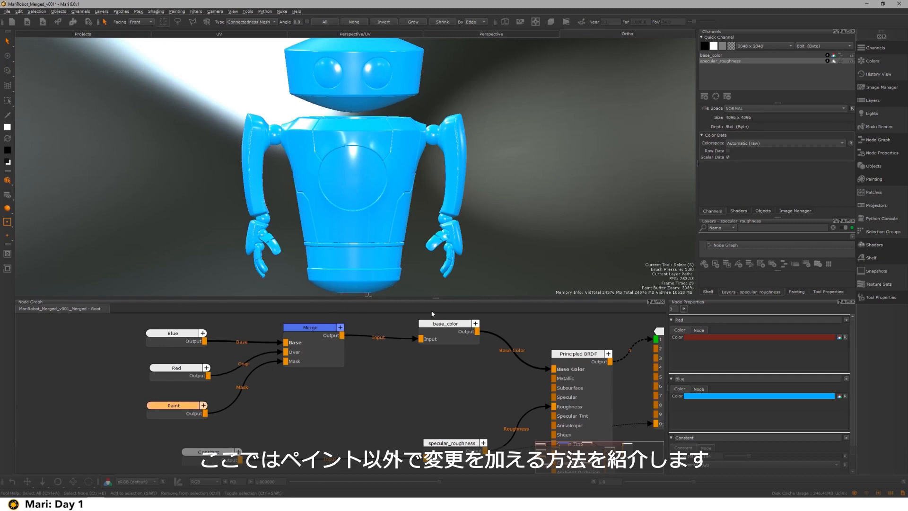
# - Enlarge the viewport over the node graph, frame the whole robot and activate the Select tool
pyautogui.moveTo(434, 298); pyautogui.dragTo(433, 331)
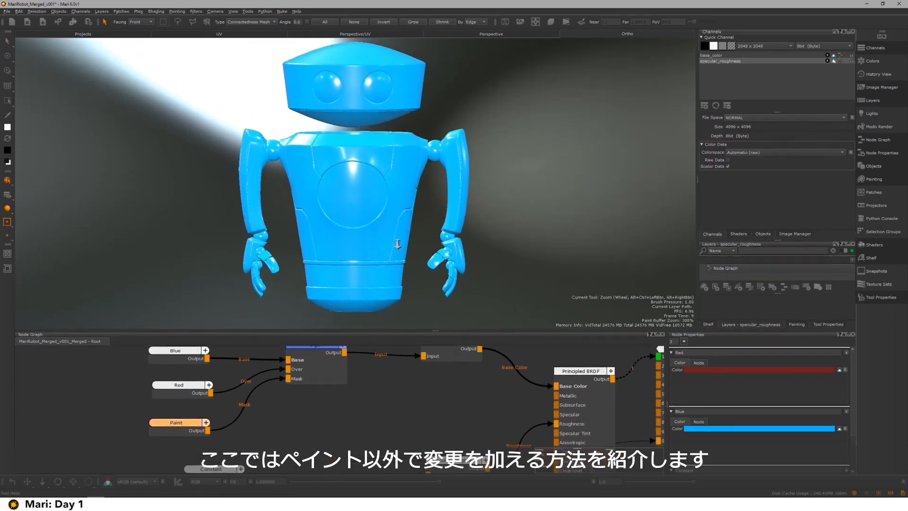
pyautogui.keyDown('alt'); pyautogui.moveTo(397, 244); pyautogui.dragTo(366, 237, button='right'); pyautogui.keyUp('alt')
pyautogui.keyDown('alt'); pyautogui.moveTo(365, 237); pyautogui.dragTo(358, 249, button='middle'); pyautogui.keyUp('alt')
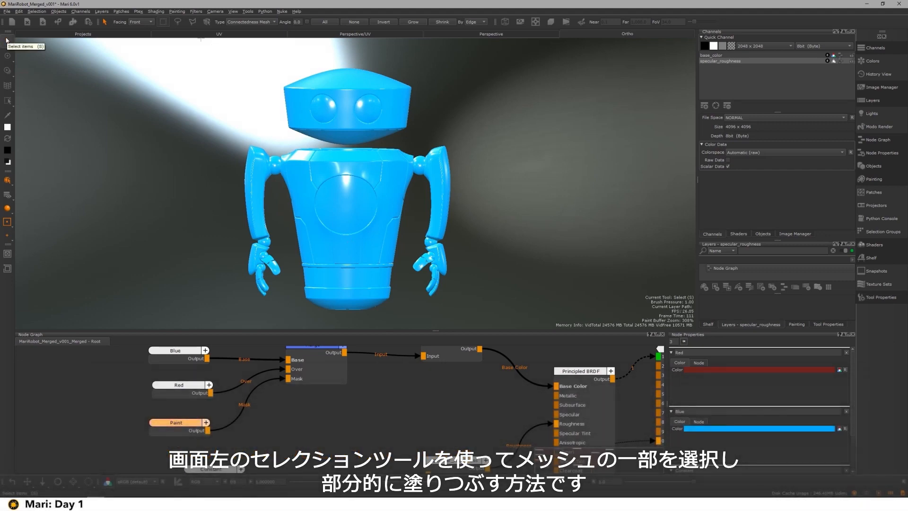
pyautogui.click(7, 41)
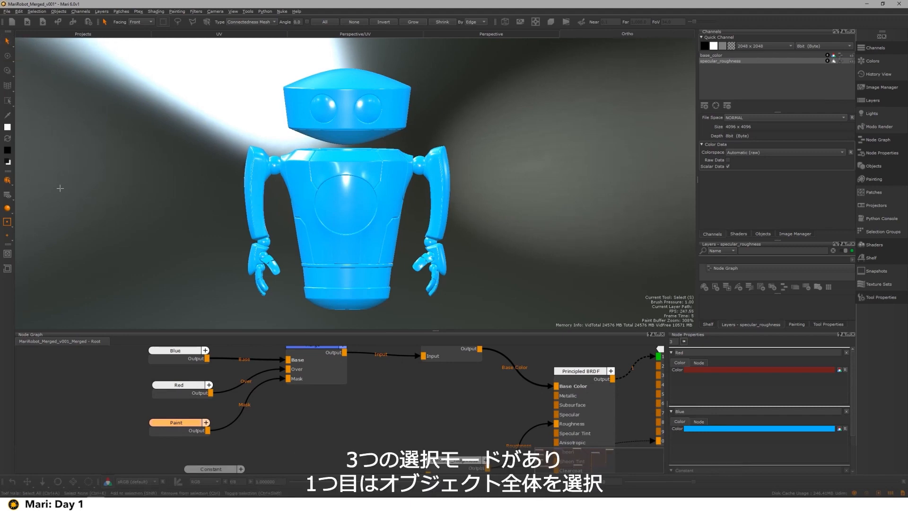
# - Try Object Mode for selection, set Patch Mode instead, and examine the robot's UDIM patches in the UV view
pyautogui.click(6, 179)
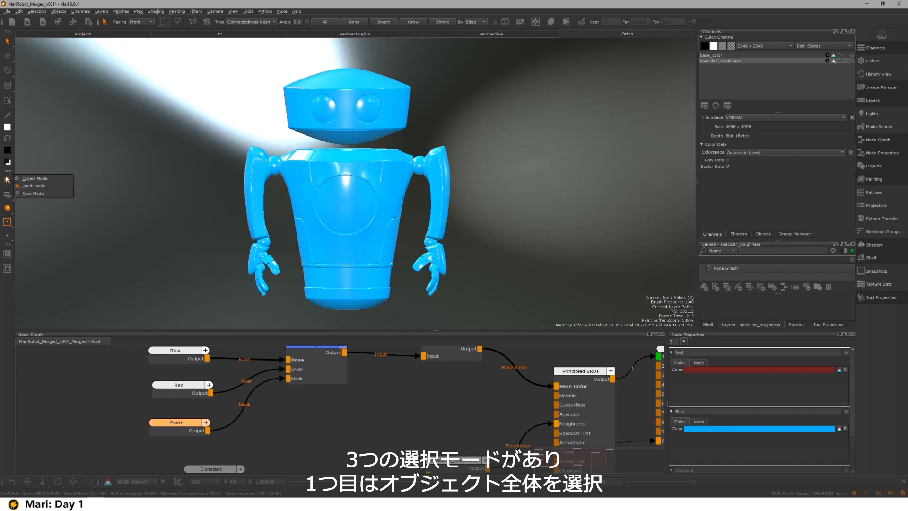
pyautogui.click(32, 181)
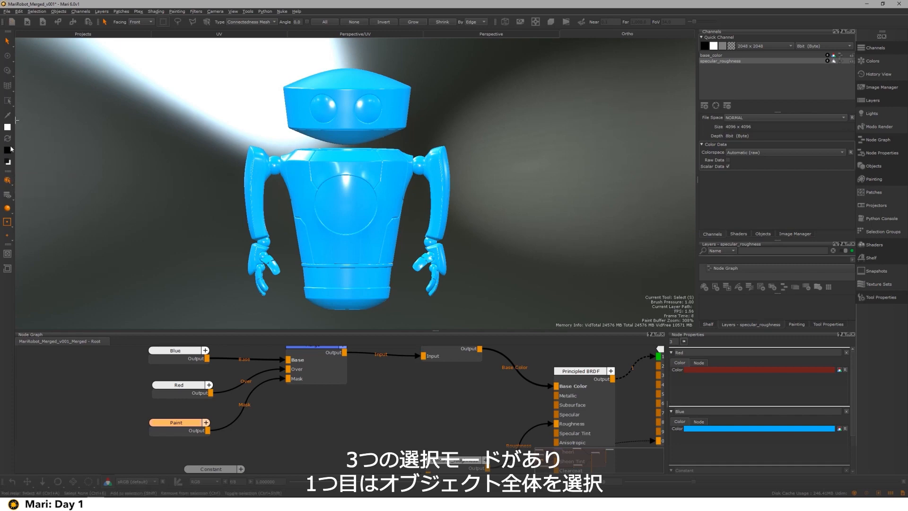
pyautogui.click(8, 180)
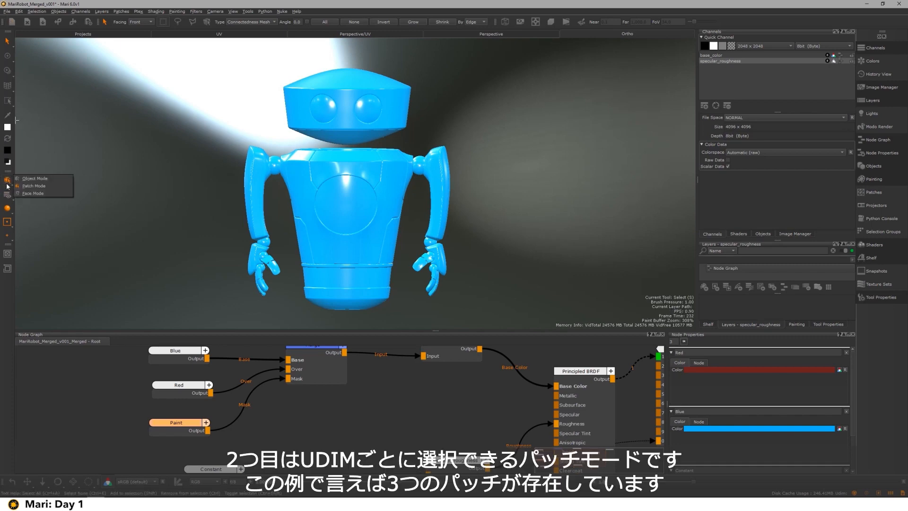
pyautogui.click(37, 187)
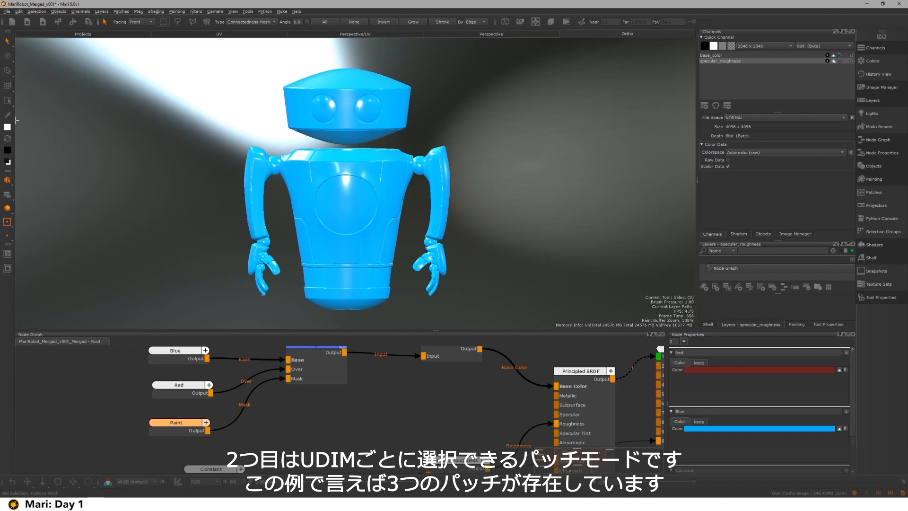
pyautogui.click(217, 35)
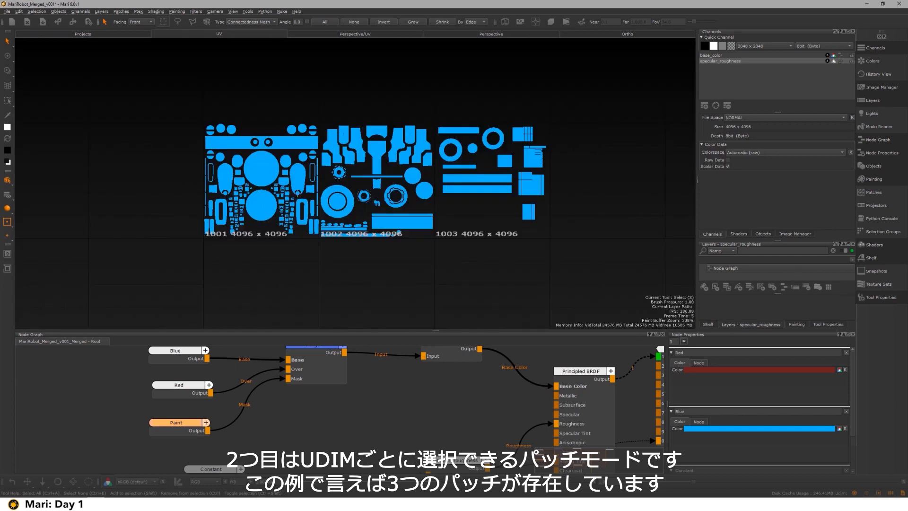
pyautogui.click(491, 34)
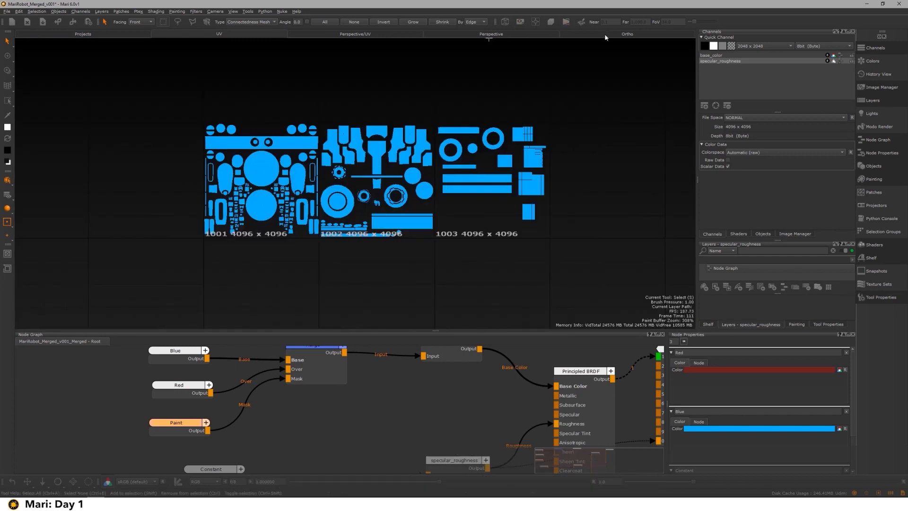
# - Set the selection to Face Mode and compare the Paint tool's options with the Select tool's, ending on Select
pyautogui.click(7, 181)
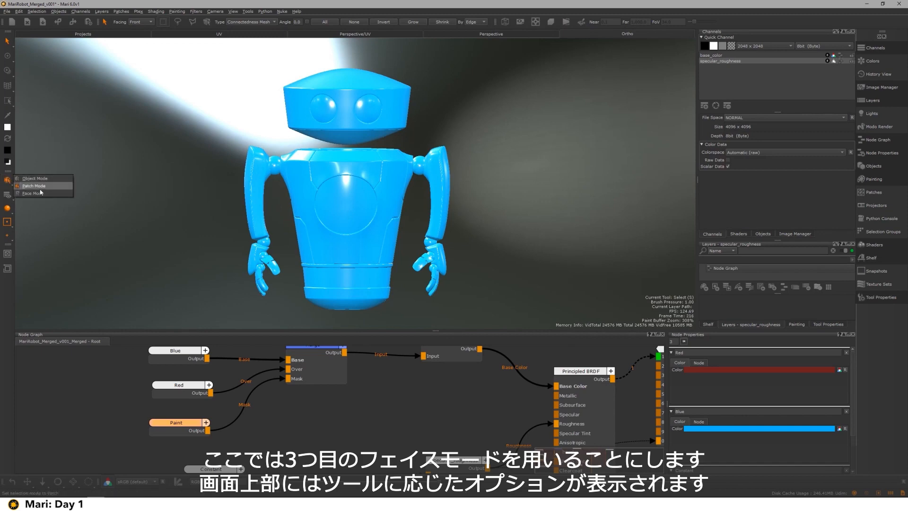
pyautogui.click(33, 193)
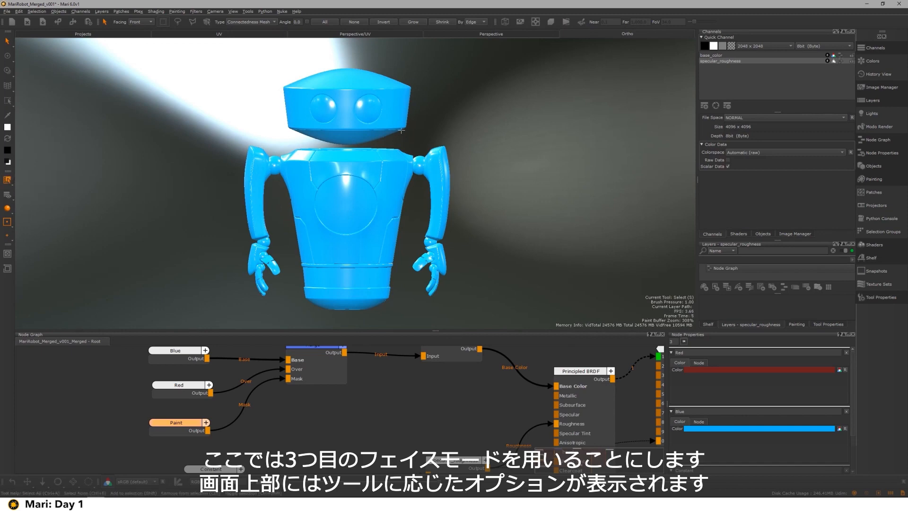
pyautogui.scroll(6, 382, 146)
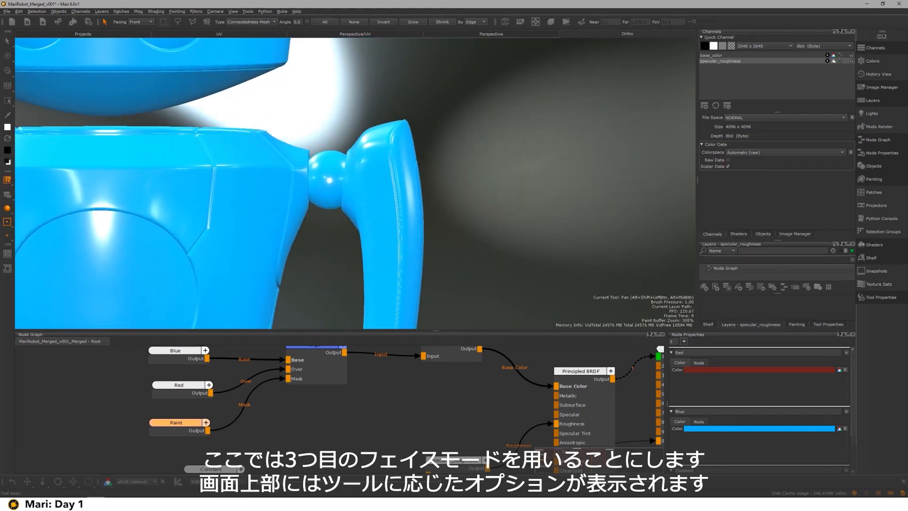
pyautogui.scroll(4, 355, 192)
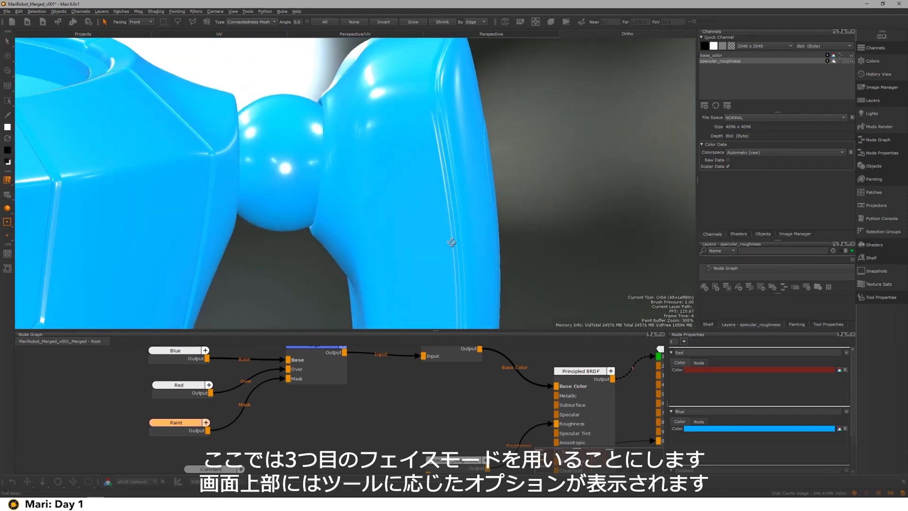
pyautogui.click(9, 55)
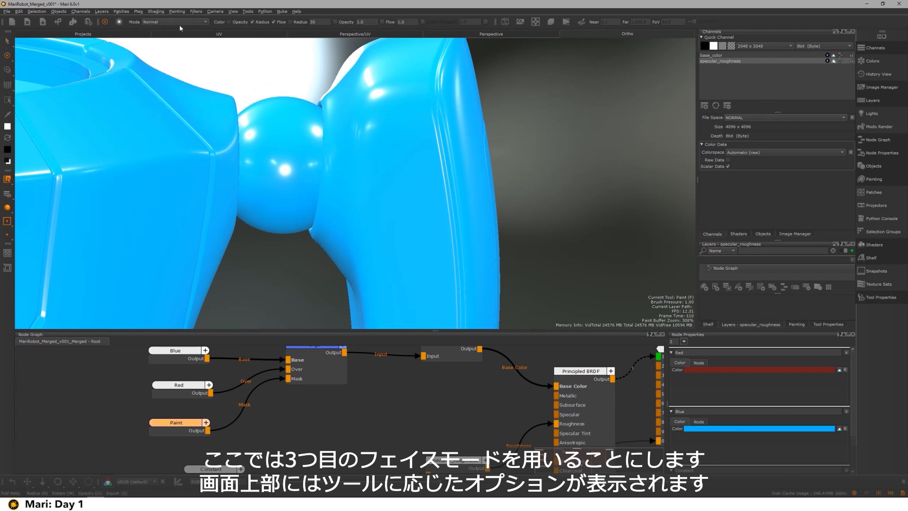
pyautogui.click(8, 41)
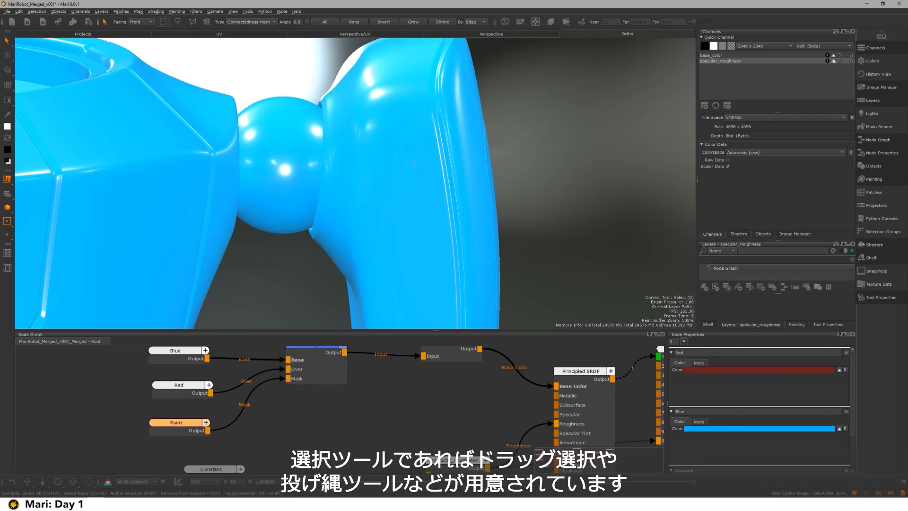
# - Display the mesh wireframe around the robot's shoulder and try a lasso selection of faces on the upper arm
pyautogui.moveTo(415, 164)
pyautogui.keyDown('alt'); pyautogui.mouseDown()
pyautogui.moveTo(426, 163)
pyautogui.moveTo(388, 166)
pyautogui.moveTo(400, 169)
pyautogui.mouseUp(); pyautogui.keyUp('alt')
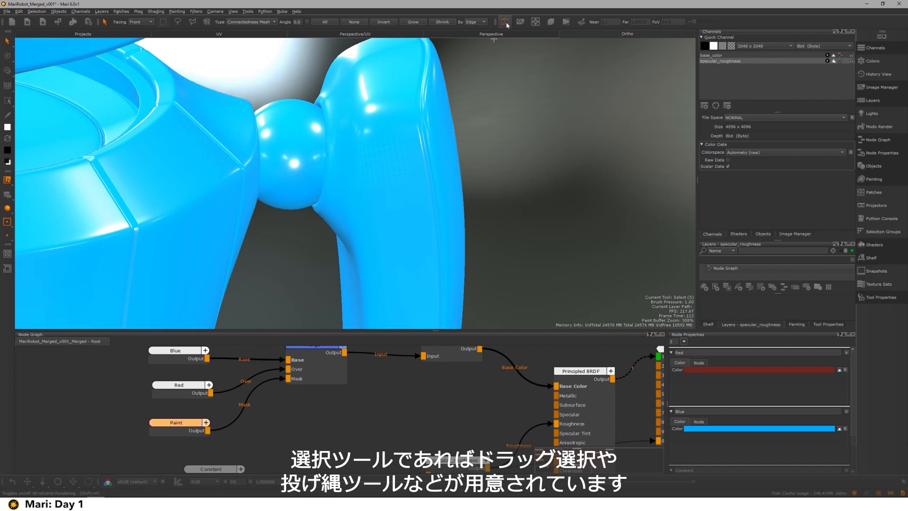
pyautogui.scroll(2, 355, 182)
pyautogui.keyDown('alt'); pyautogui.moveTo(355, 163); pyautogui.dragTo(393, 172); pyautogui.keyUp('alt')
pyautogui.keyDown('alt'); pyautogui.moveTo(425, 138); pyautogui.dragTo(393, 121); pyautogui.keyUp('alt')
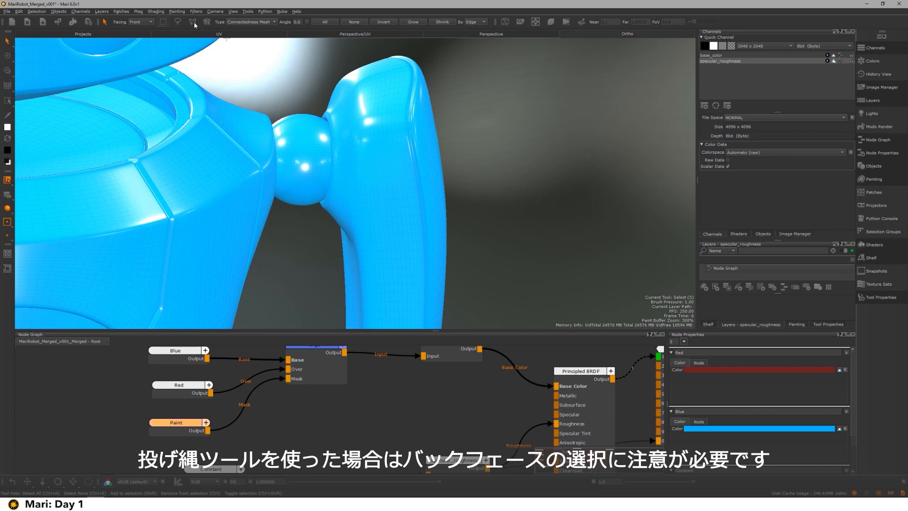
pyautogui.click(178, 22)
pyautogui.moveTo(318, 61)
pyautogui.mouseDown()
pyautogui.moveTo(293, 111)
pyautogui.moveTo(475, 92)
pyautogui.moveTo(397, 39)
pyautogui.moveTo(380, 100)
pyautogui.moveTo(283, 127)
pyautogui.moveTo(138, 134)
pyautogui.moveTo(293, 135)
pyautogui.moveTo(331, 125)
pyautogui.moveTo(315, 119)
pyautogui.mouseUp()
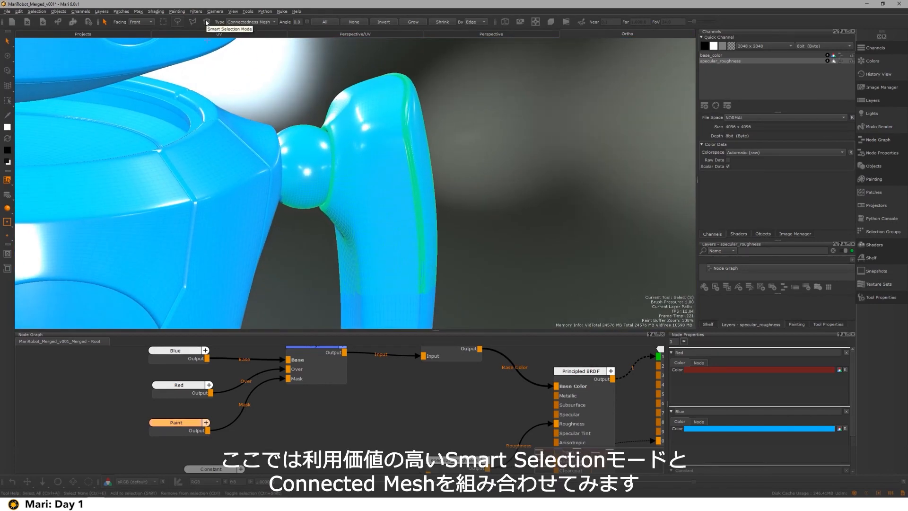
# - Enable Smart Selection with the Connectedness Mesh type and box-select the meshes of one whole arm, from shoulder joint to hand
pyautogui.click(207, 22)
pyautogui.click(233, 22)
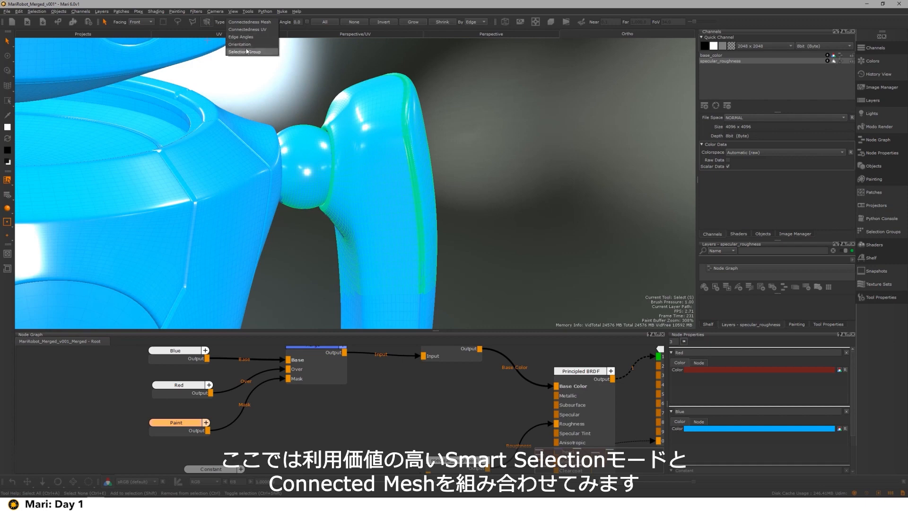
pyautogui.click(248, 23)
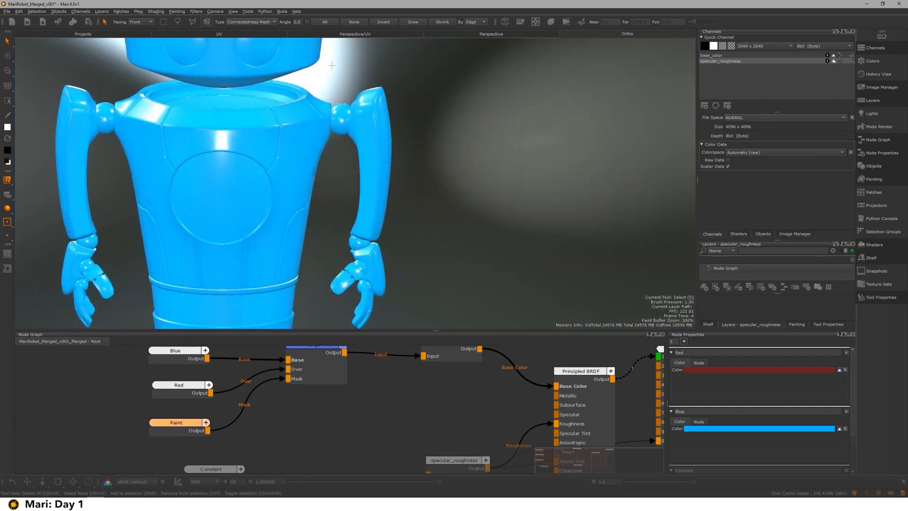
pyautogui.moveTo(336, 64); pyautogui.dragTo(436, 322)
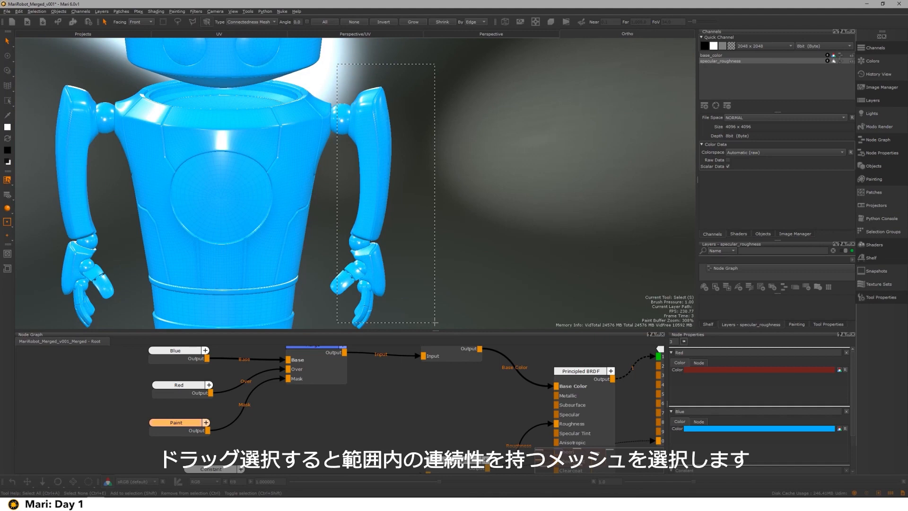
pyautogui.moveTo(435, 322); pyautogui.dragTo(434, 323)
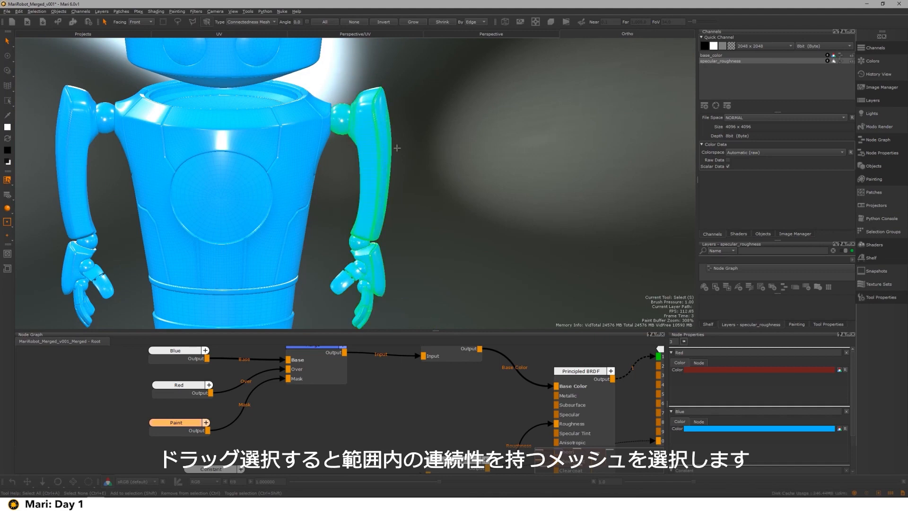
# - Add the missed wrist, palm and finger joint meshes of the same arm's hand to the selection
pyautogui.keyDown('alt'); pyautogui.moveTo(374, 200); pyautogui.dragTo(219, 132); pyautogui.keyUp('alt')
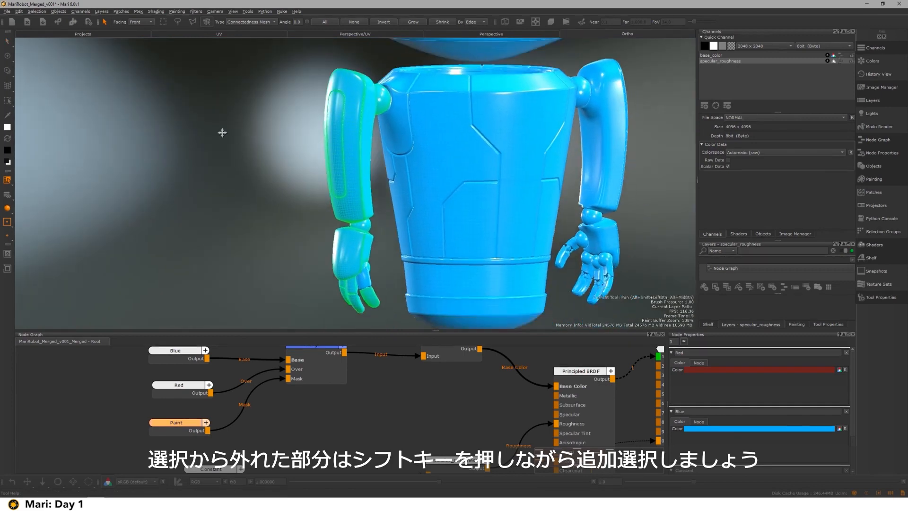
pyautogui.keyDown('alt'); pyautogui.moveTo(219, 132); pyautogui.dragTo(296, 237, button='right'); pyautogui.keyUp('alt')
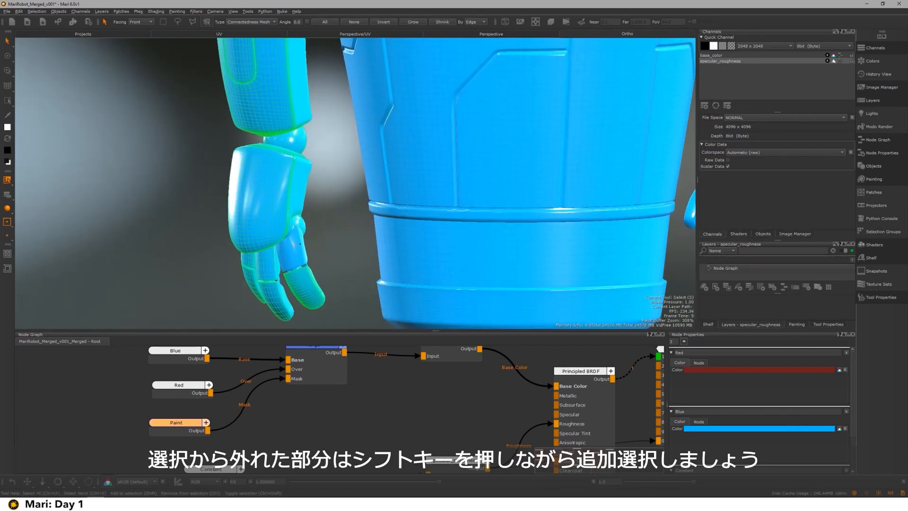
pyautogui.keyDown('alt'); pyautogui.moveTo(294, 244); pyautogui.dragTo(222, 199); pyautogui.keyUp('alt')
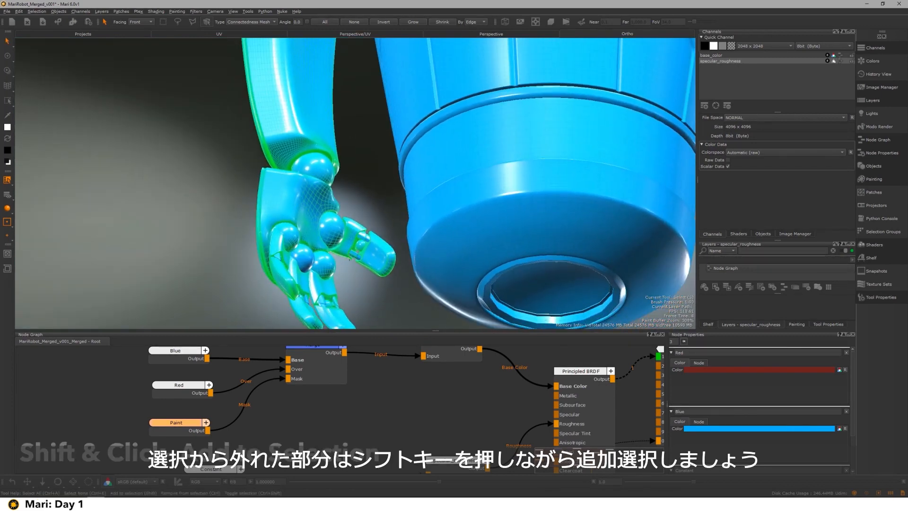
pyautogui.keyDown('shift'); pyautogui.moveTo(247, 168); pyautogui.dragTo(474, 248); pyautogui.keyUp('shift')
pyautogui.keyDown('alt'); pyautogui.moveTo(474, 248); pyautogui.dragTo(423, 228, button='right'); pyautogui.keyUp('alt')
pyautogui.keyDown('alt'); pyautogui.moveTo(422, 228); pyautogui.dragTo(413, 156, button='middle'); pyautogui.keyUp('alt')
pyautogui.moveTo(414, 156)
pyautogui.keyDown('alt'); pyautogui.mouseDown()
pyautogui.moveTo(431, 147)
pyautogui.moveTo(429, 153)
pyautogui.mouseUp(); pyautogui.keyUp('alt')
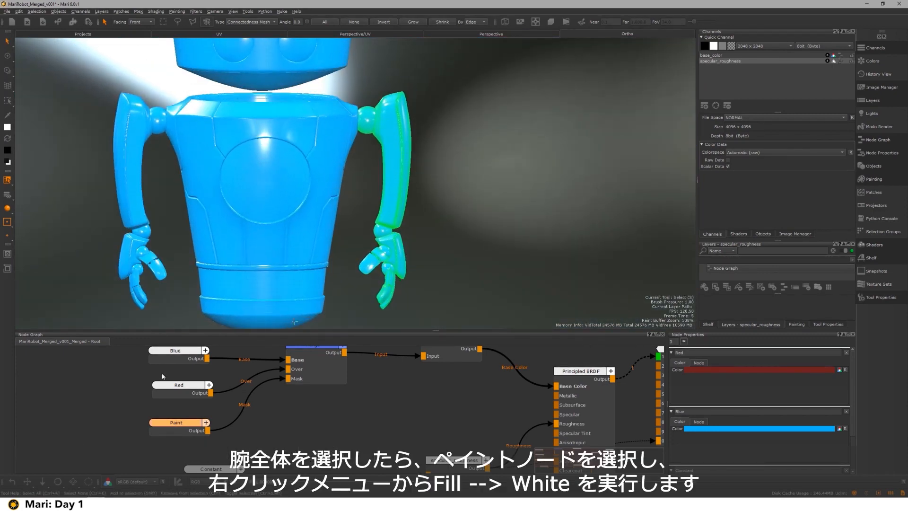
# - Select the Paint node and fill the selected arm meshes with White in the mask
pyautogui.moveTo(123, 401); pyautogui.dragTo(243, 452)
pyautogui.moveTo(195, 427); pyautogui.dragTo(193, 431)
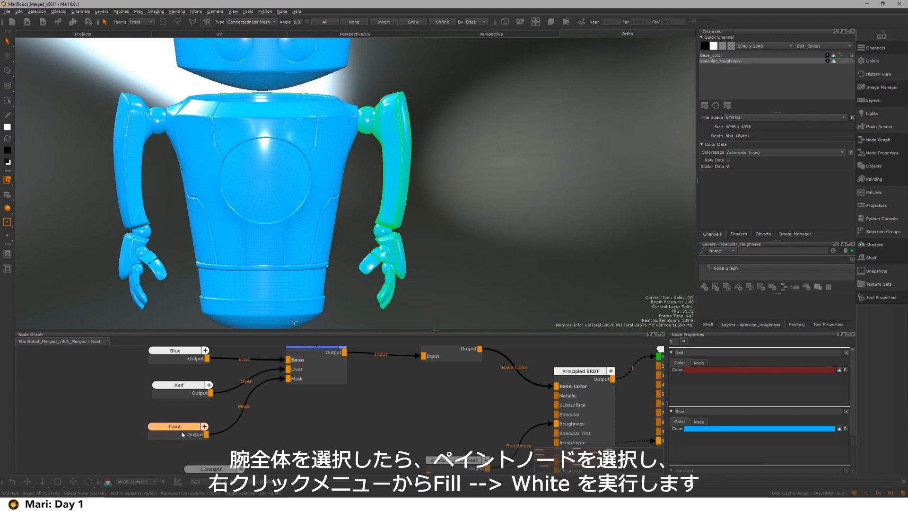
pyautogui.rightClick(381, 165)
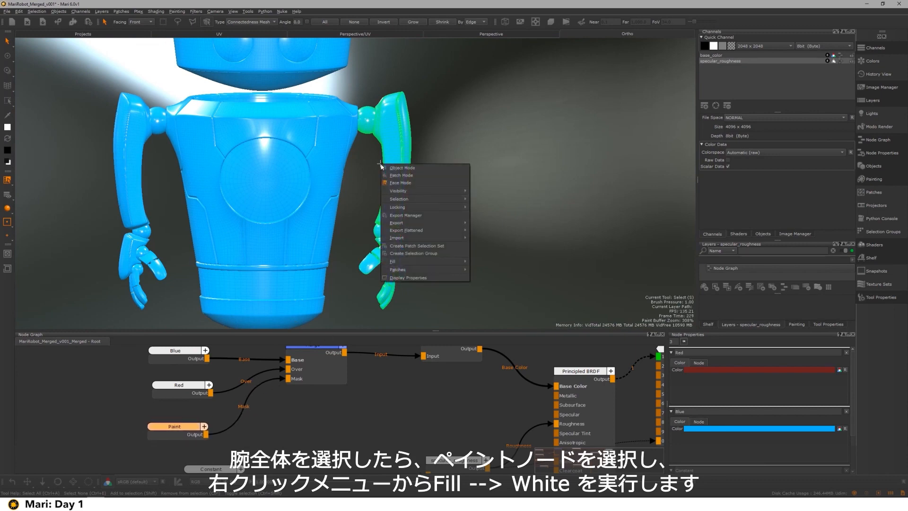
pyautogui.moveTo(427, 262)
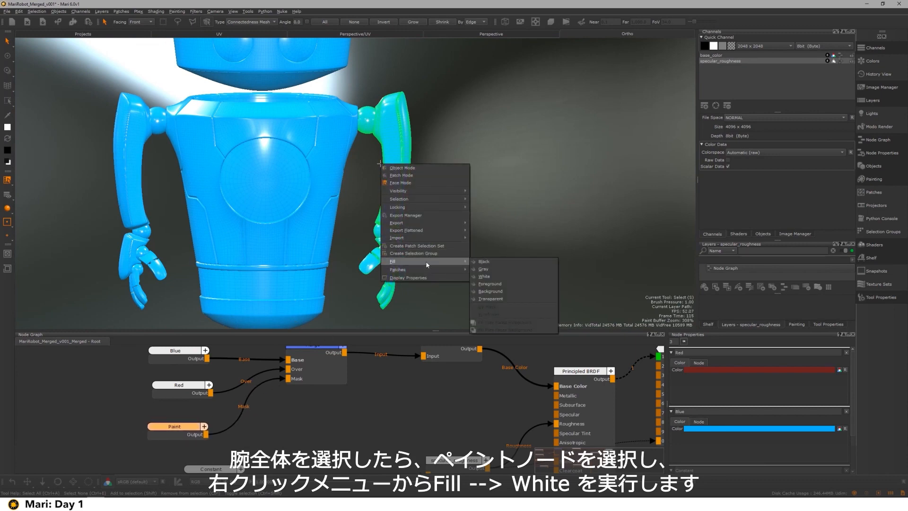
pyautogui.click(514, 278)
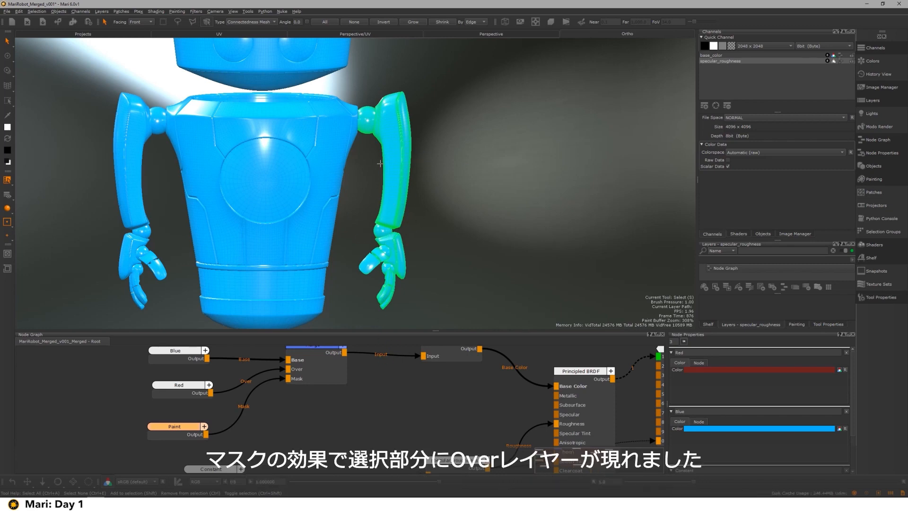
# - View the Paint node's mask by itself on the robot and examine how Blue, Red and Paint feed the Merge node
pyautogui.keyDown('alt'); pyautogui.moveTo(449, 203); pyautogui.dragTo(430, 200); pyautogui.keyUp('alt')
pyautogui.press('s')
pyautogui.moveTo(175, 426); pyautogui.dragTo(215, 430)
pyautogui.press('1')
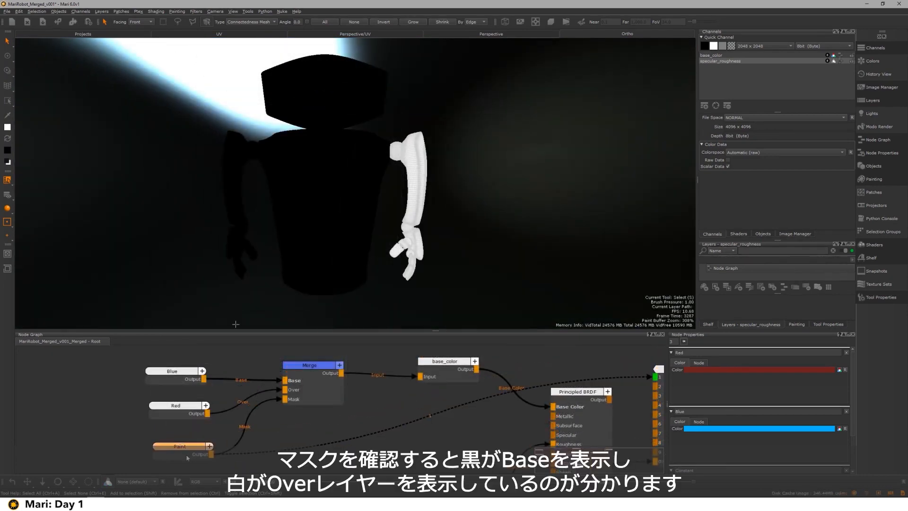
pyautogui.moveTo(187, 455); pyautogui.dragTo(199, 456)
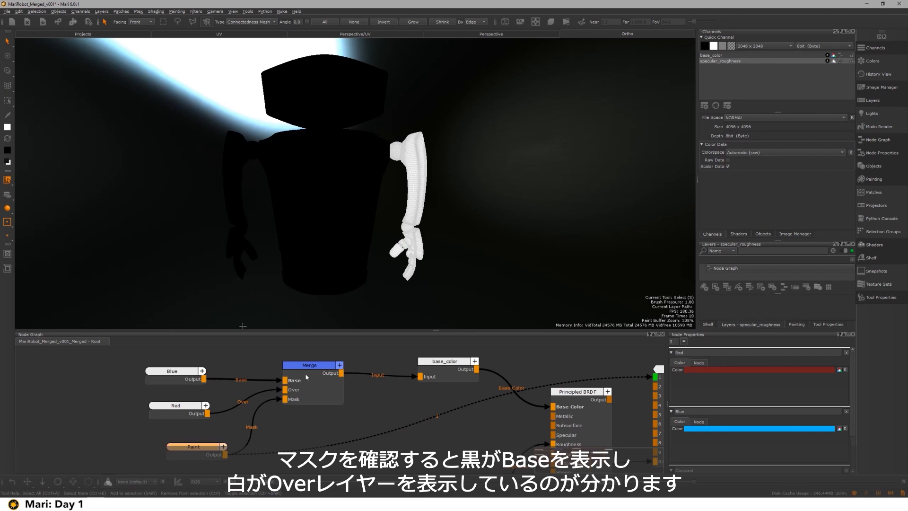
pyautogui.moveTo(178, 377)
pyautogui.mouseDown()
pyautogui.moveTo(186, 376)
pyautogui.moveTo(175, 378)
pyautogui.mouseUp()
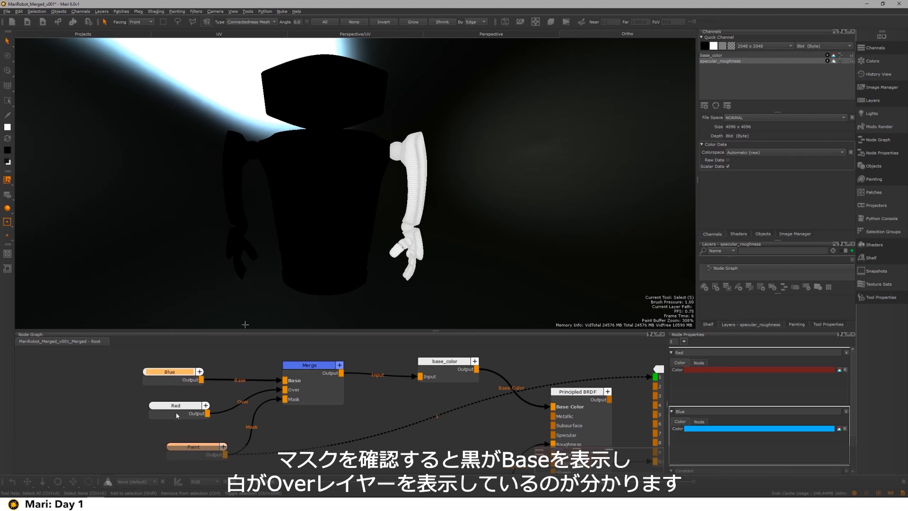
pyautogui.moveTo(177, 416); pyautogui.dragTo(187, 416)
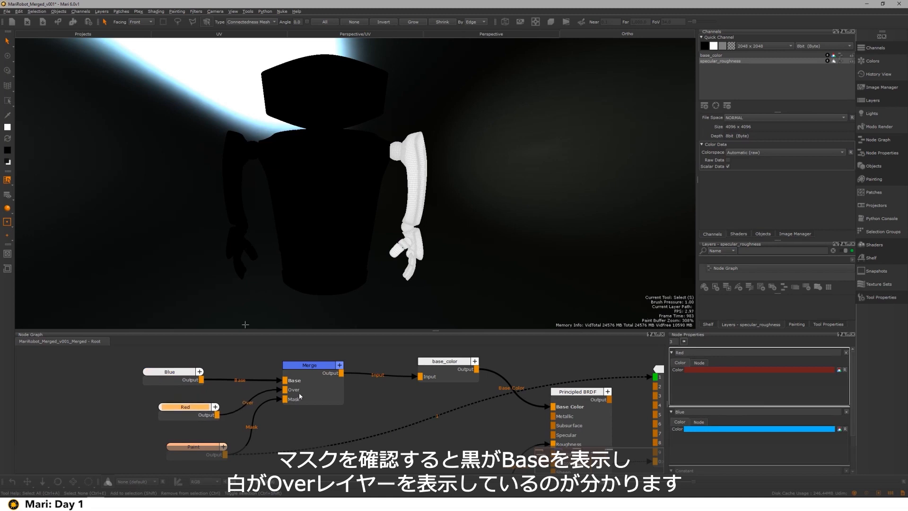
pyautogui.scroll(-1, 479, 393)
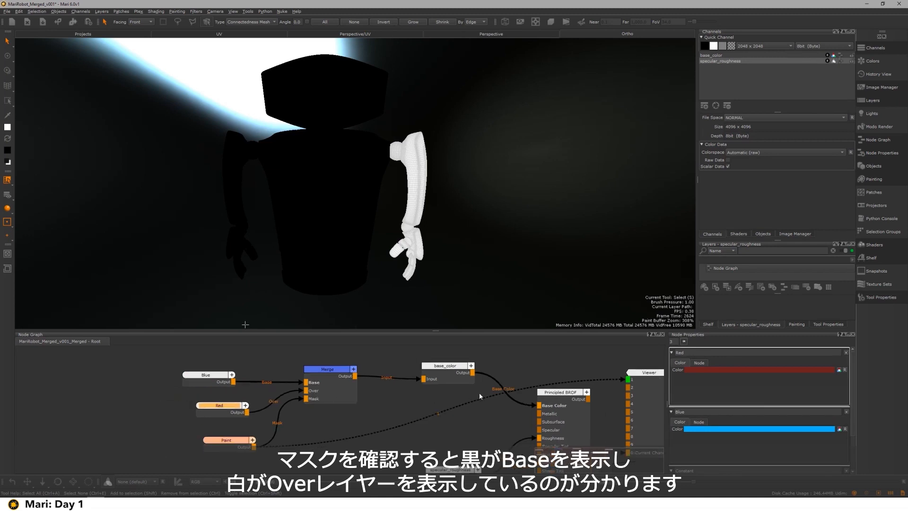
# - Return the viewer to the Principled BRDF's shaded output on the robot
pyautogui.moveTo(479, 393); pyautogui.dragTo(300, 371, button='middle')
pyautogui.click(386, 373)
pyautogui.press('1')
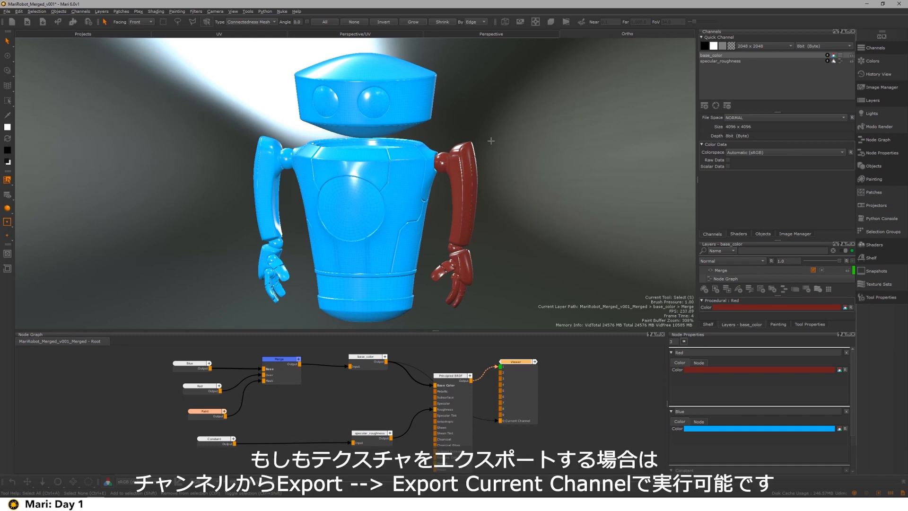
# - Open the export settings for the current base_color channel
pyautogui.rightClick(712, 57)
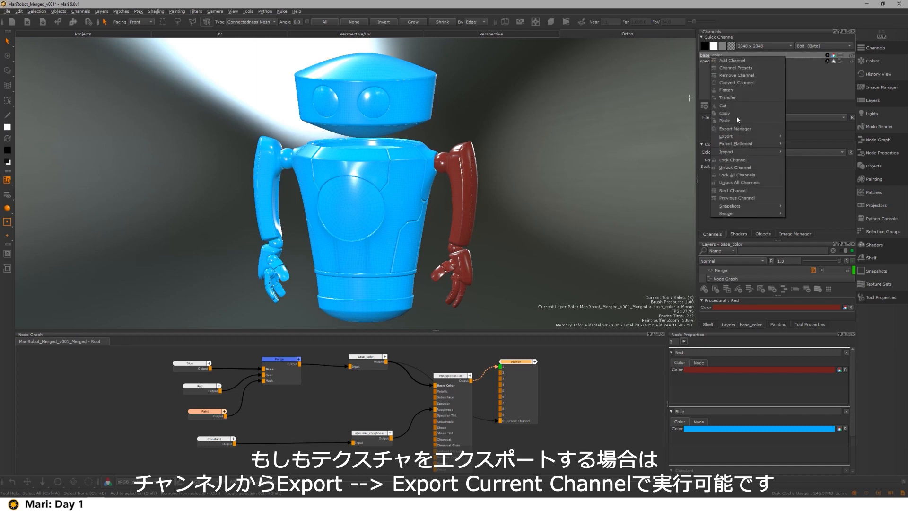
pyautogui.moveTo(757, 136)
pyautogui.click(822, 138)
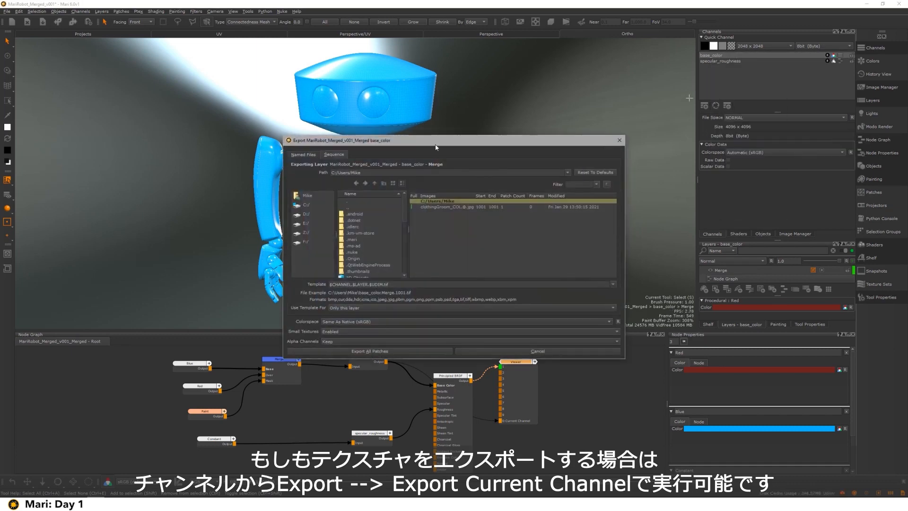